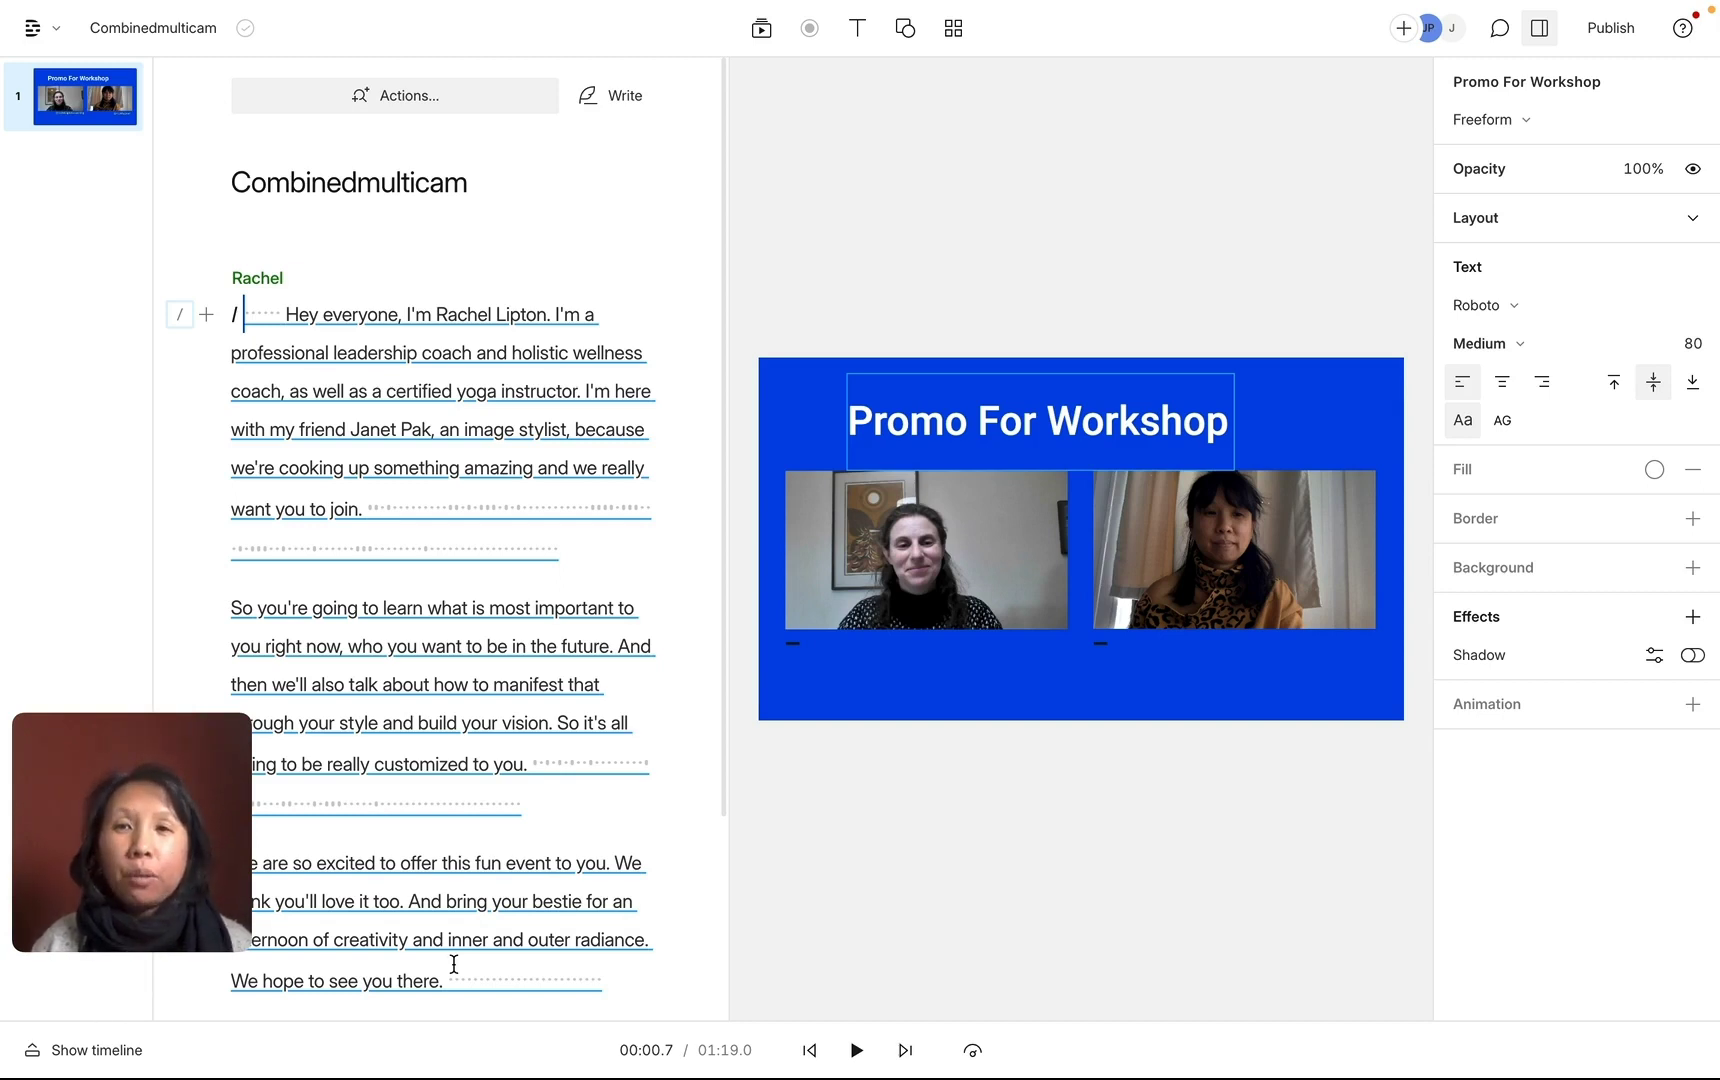
- Create a new video project and expand its window to full screen
mouse_move(206, 932)
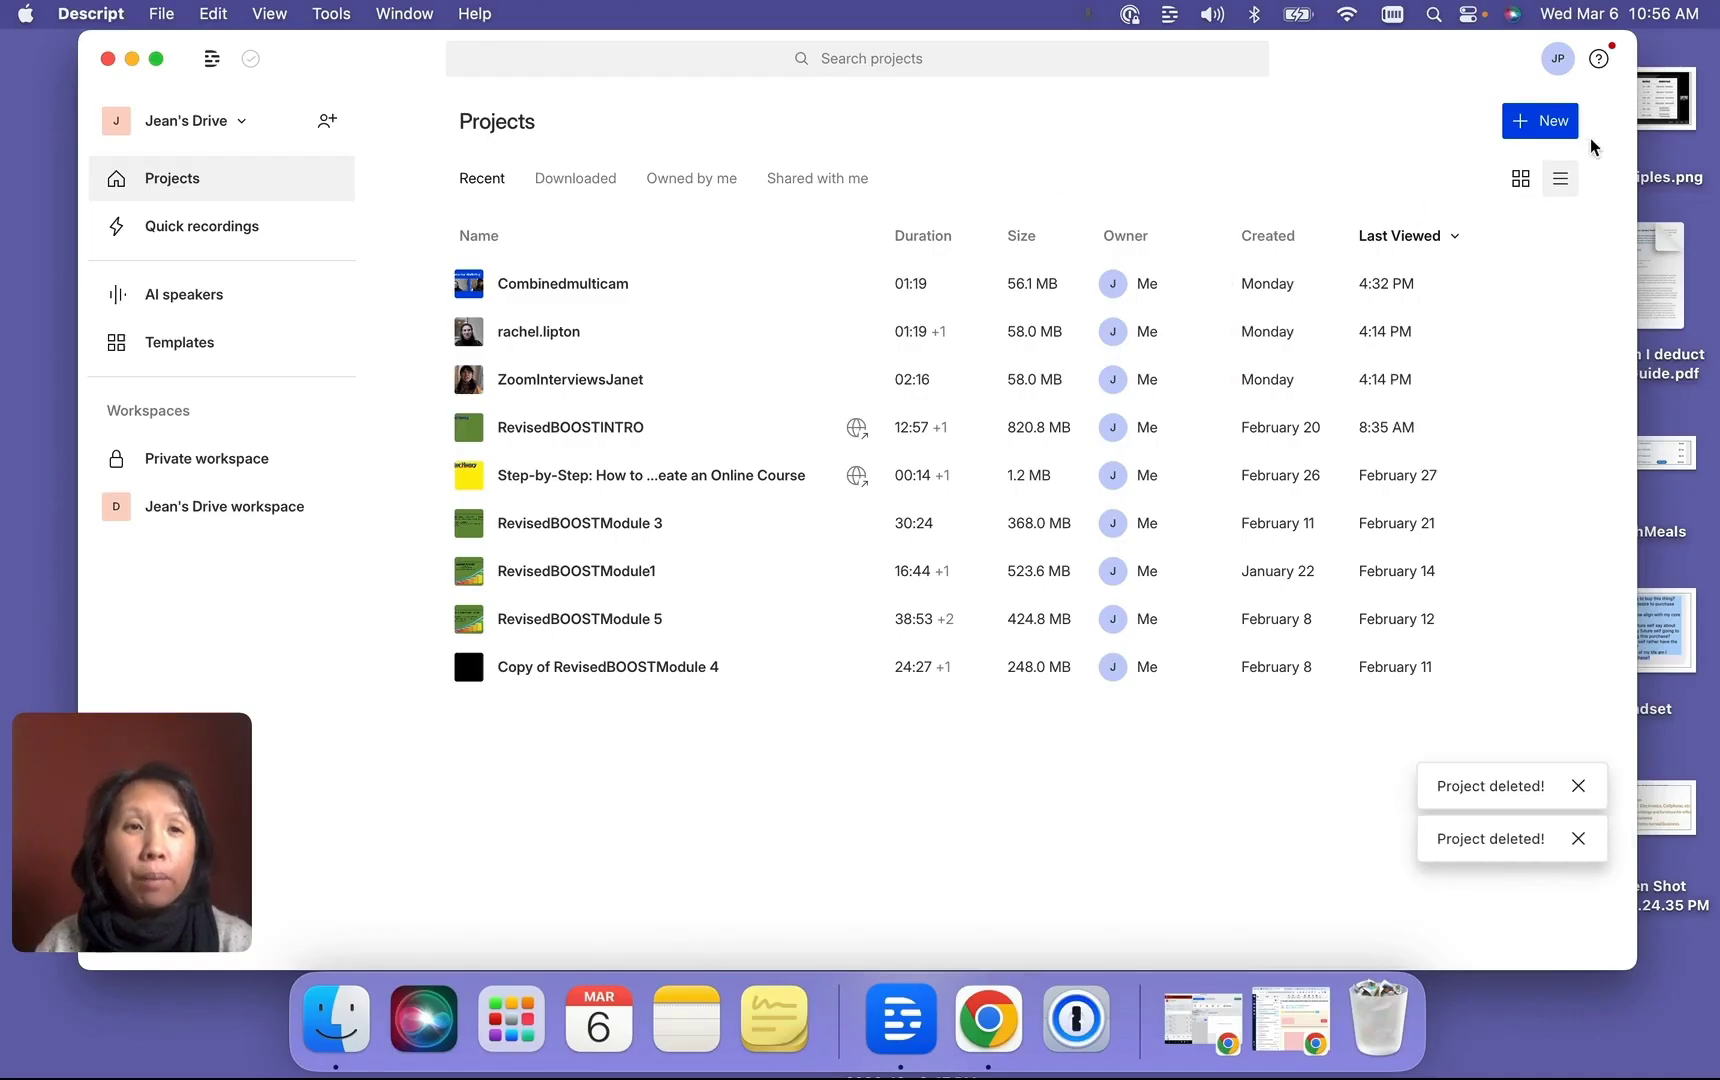
left_click(1556, 126)
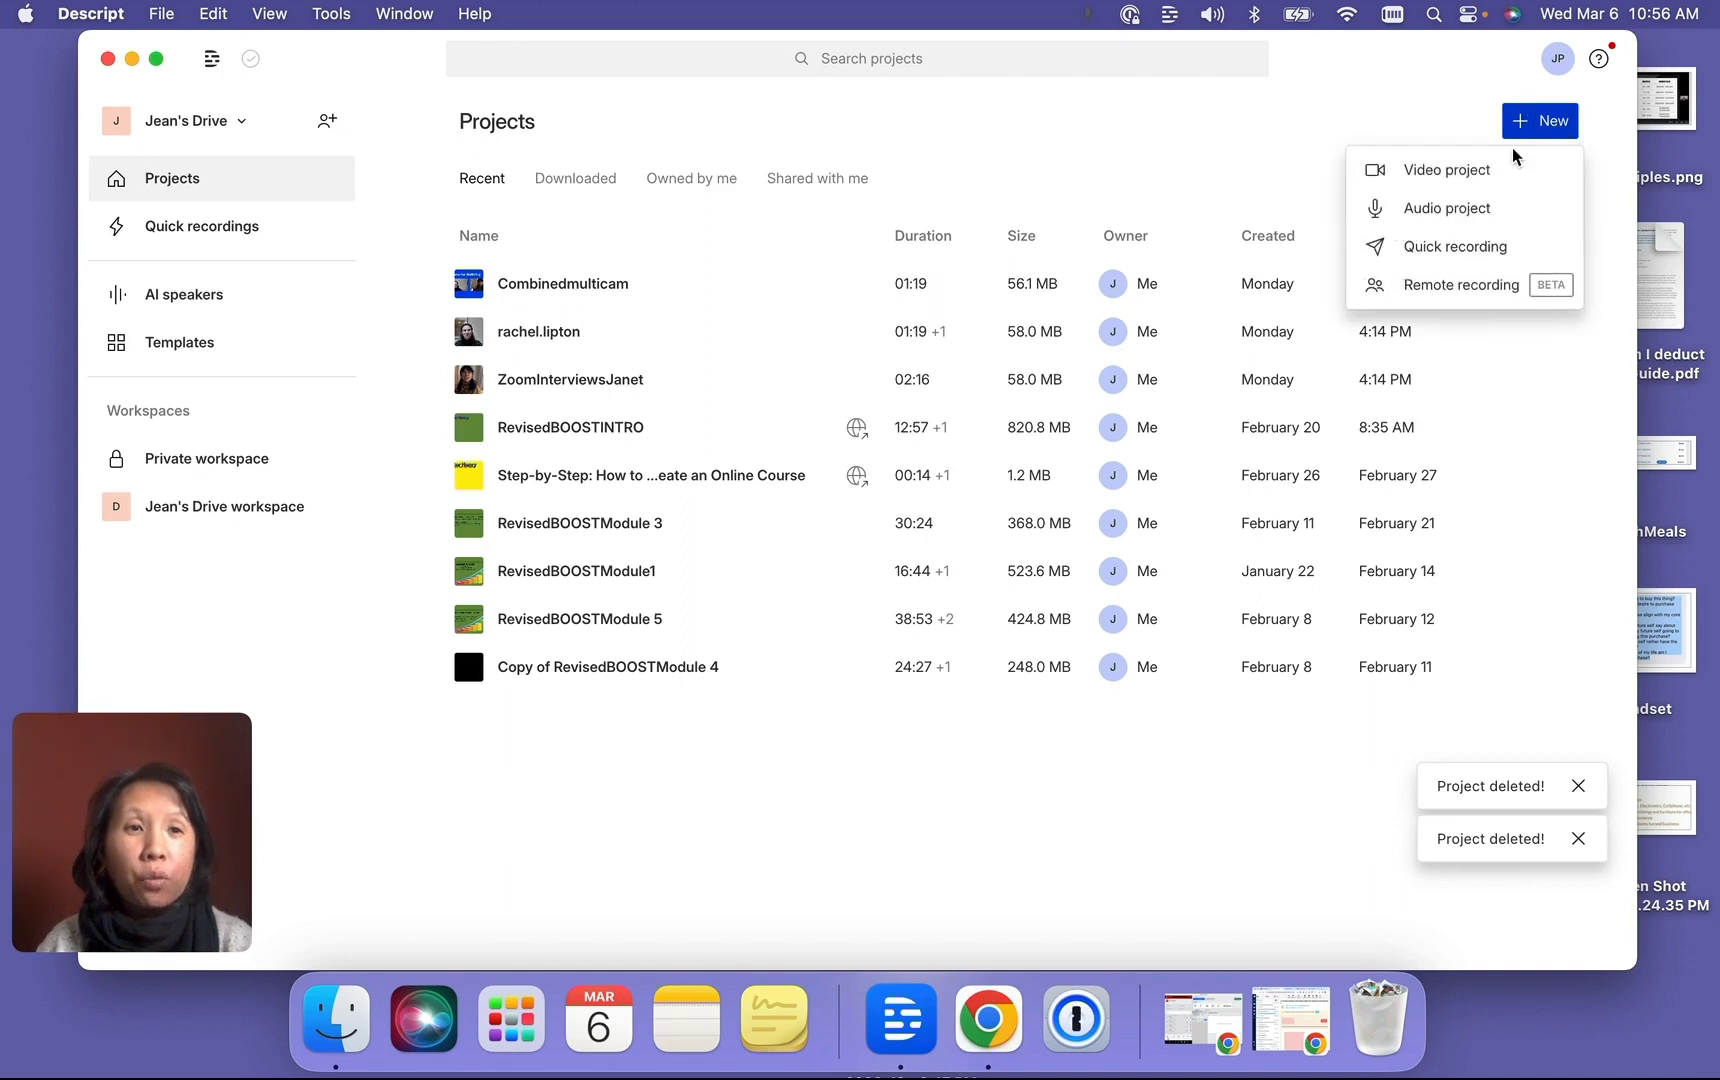
left_click(1462, 170)
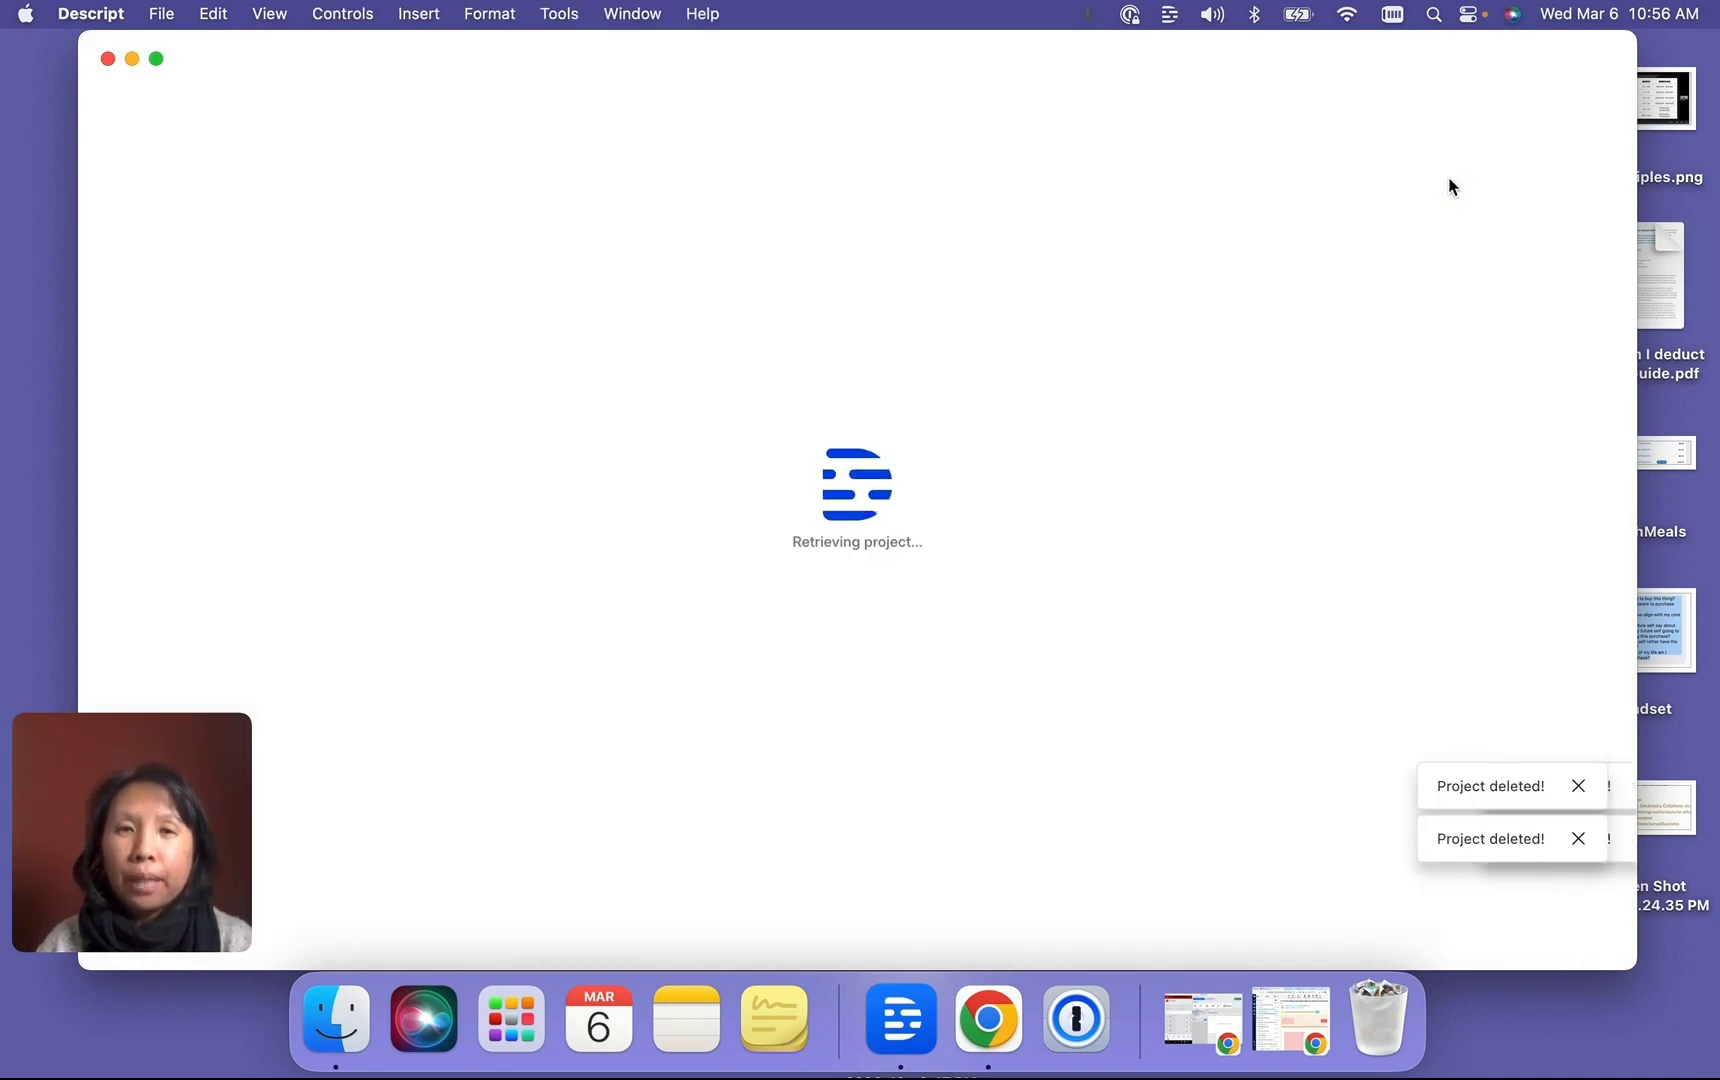
left_click(150, 60)
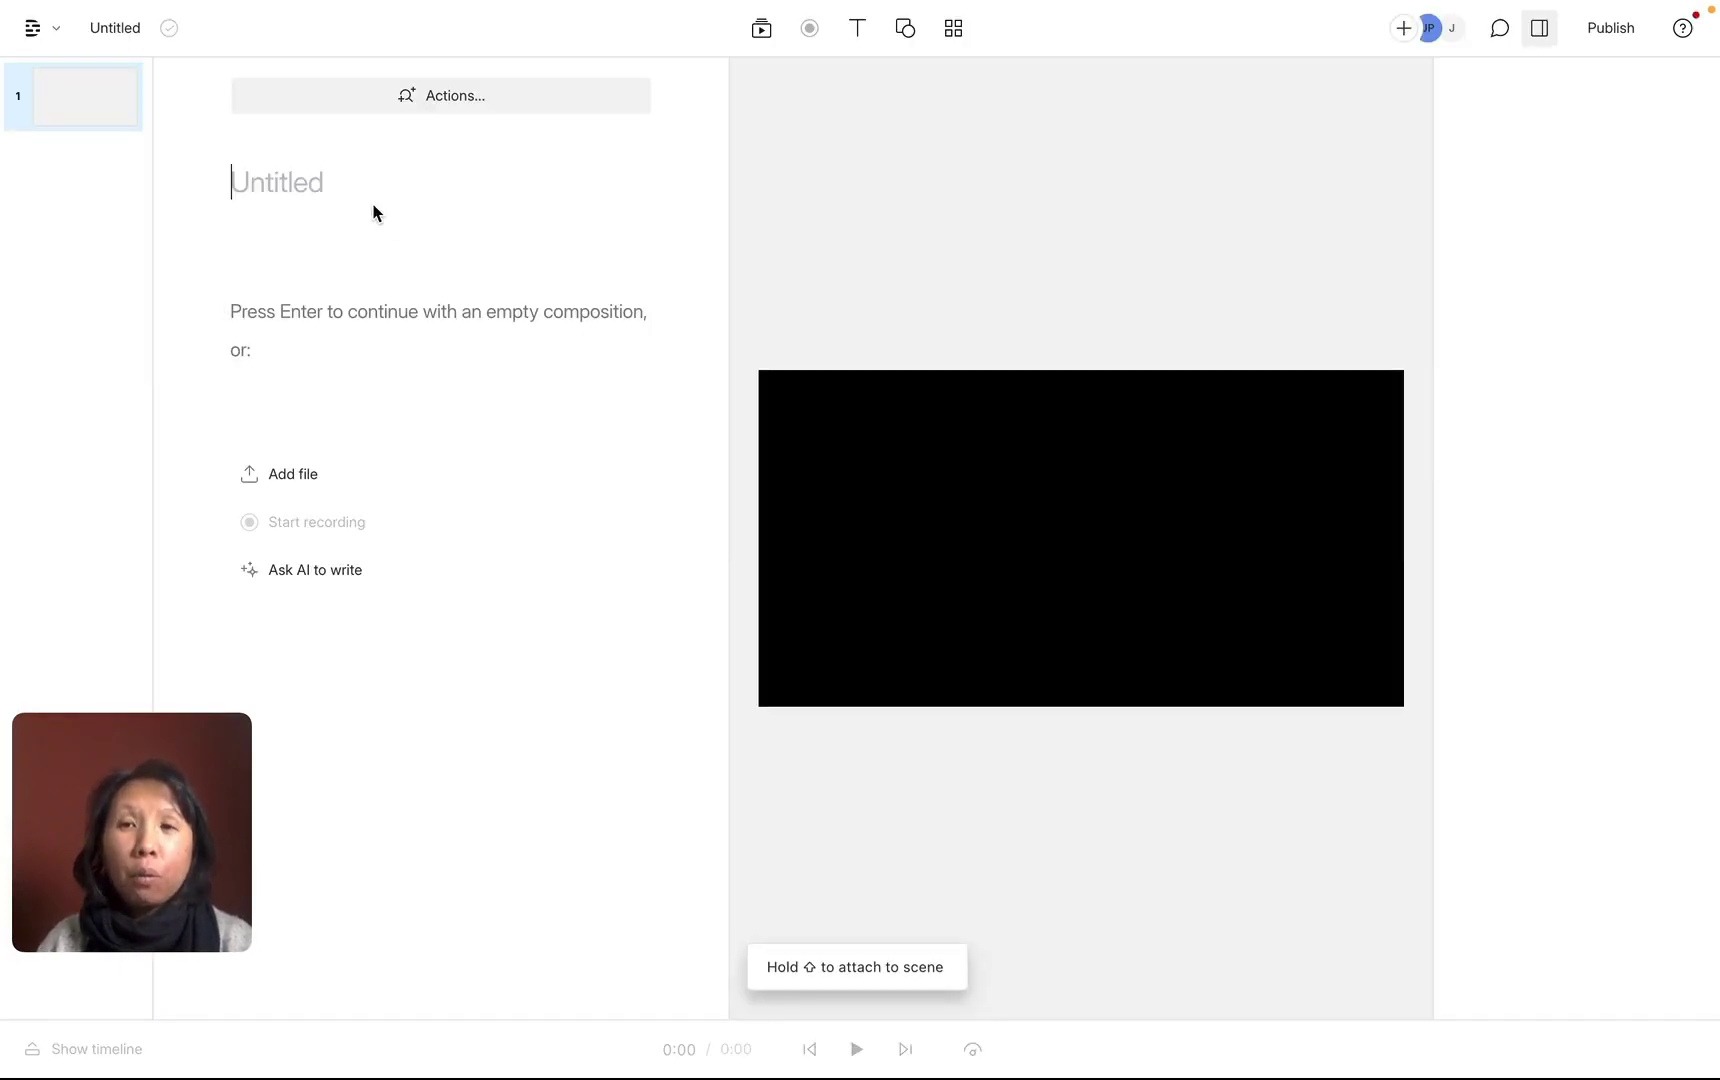
- Import the two participants' MP4 recordings dated 02-08-2024 from the Desktop into the project files
left_click(761, 33)
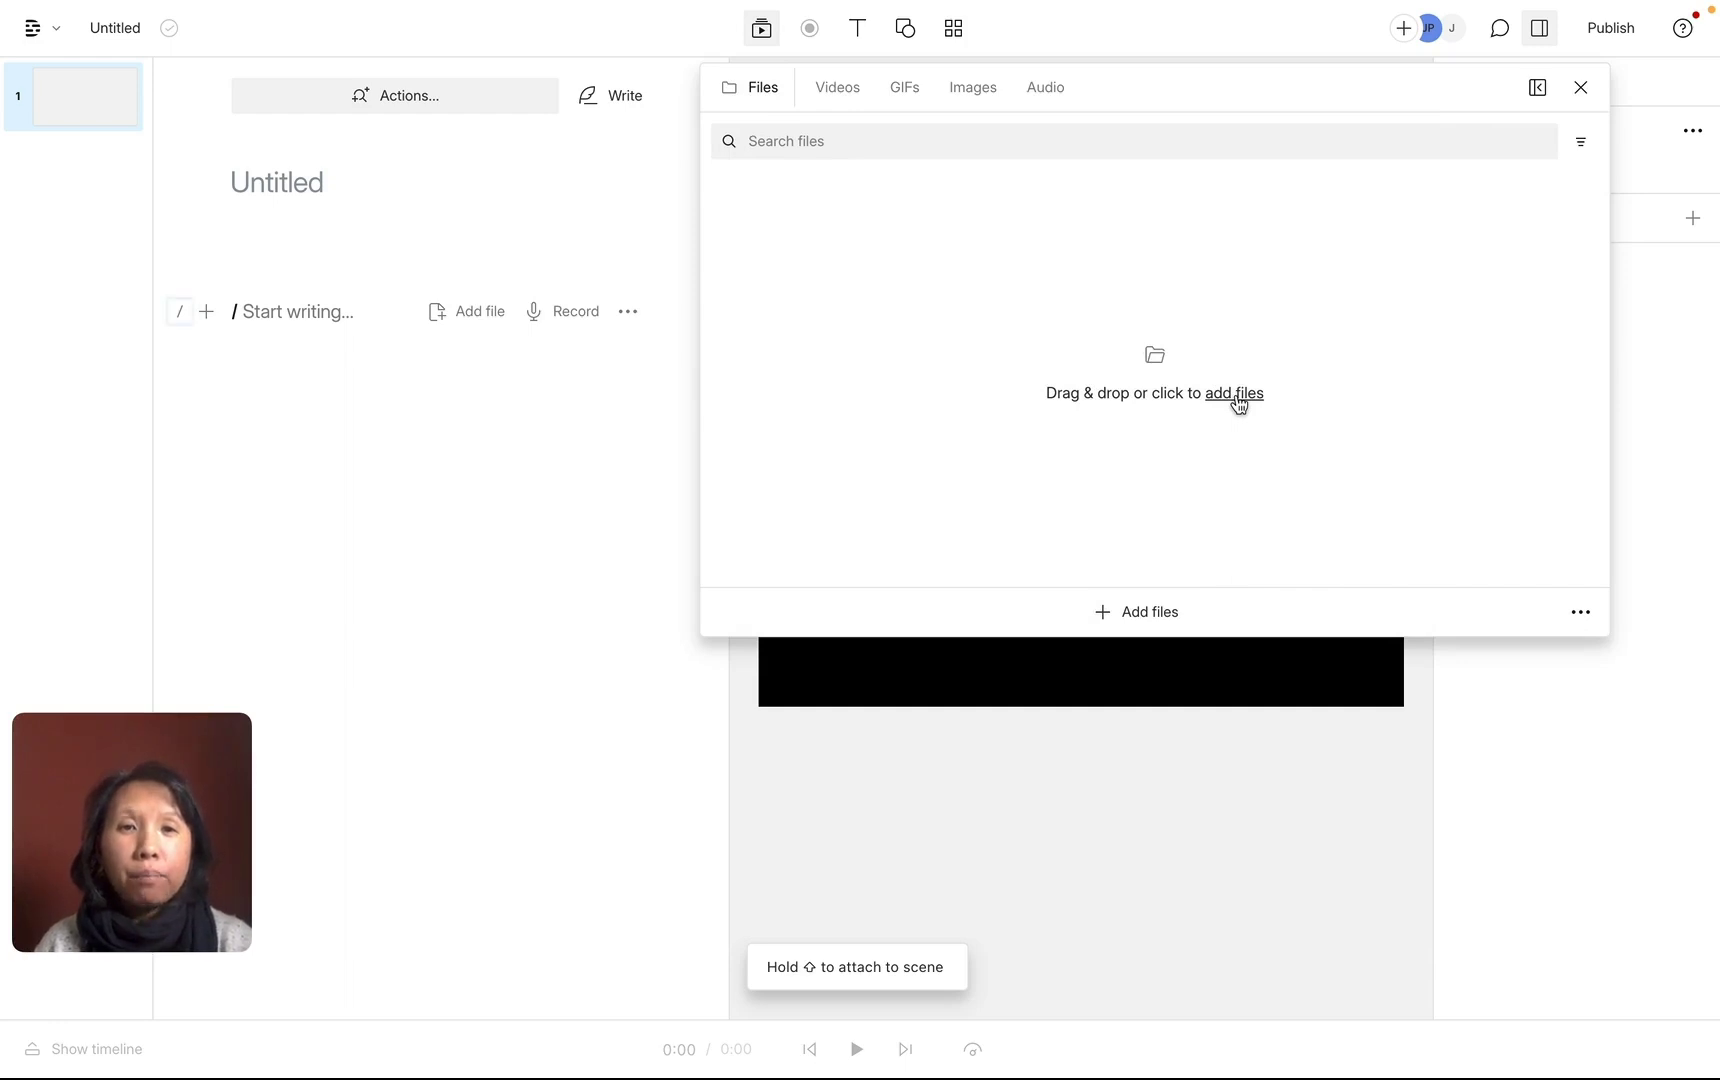
left_click(1234, 400)
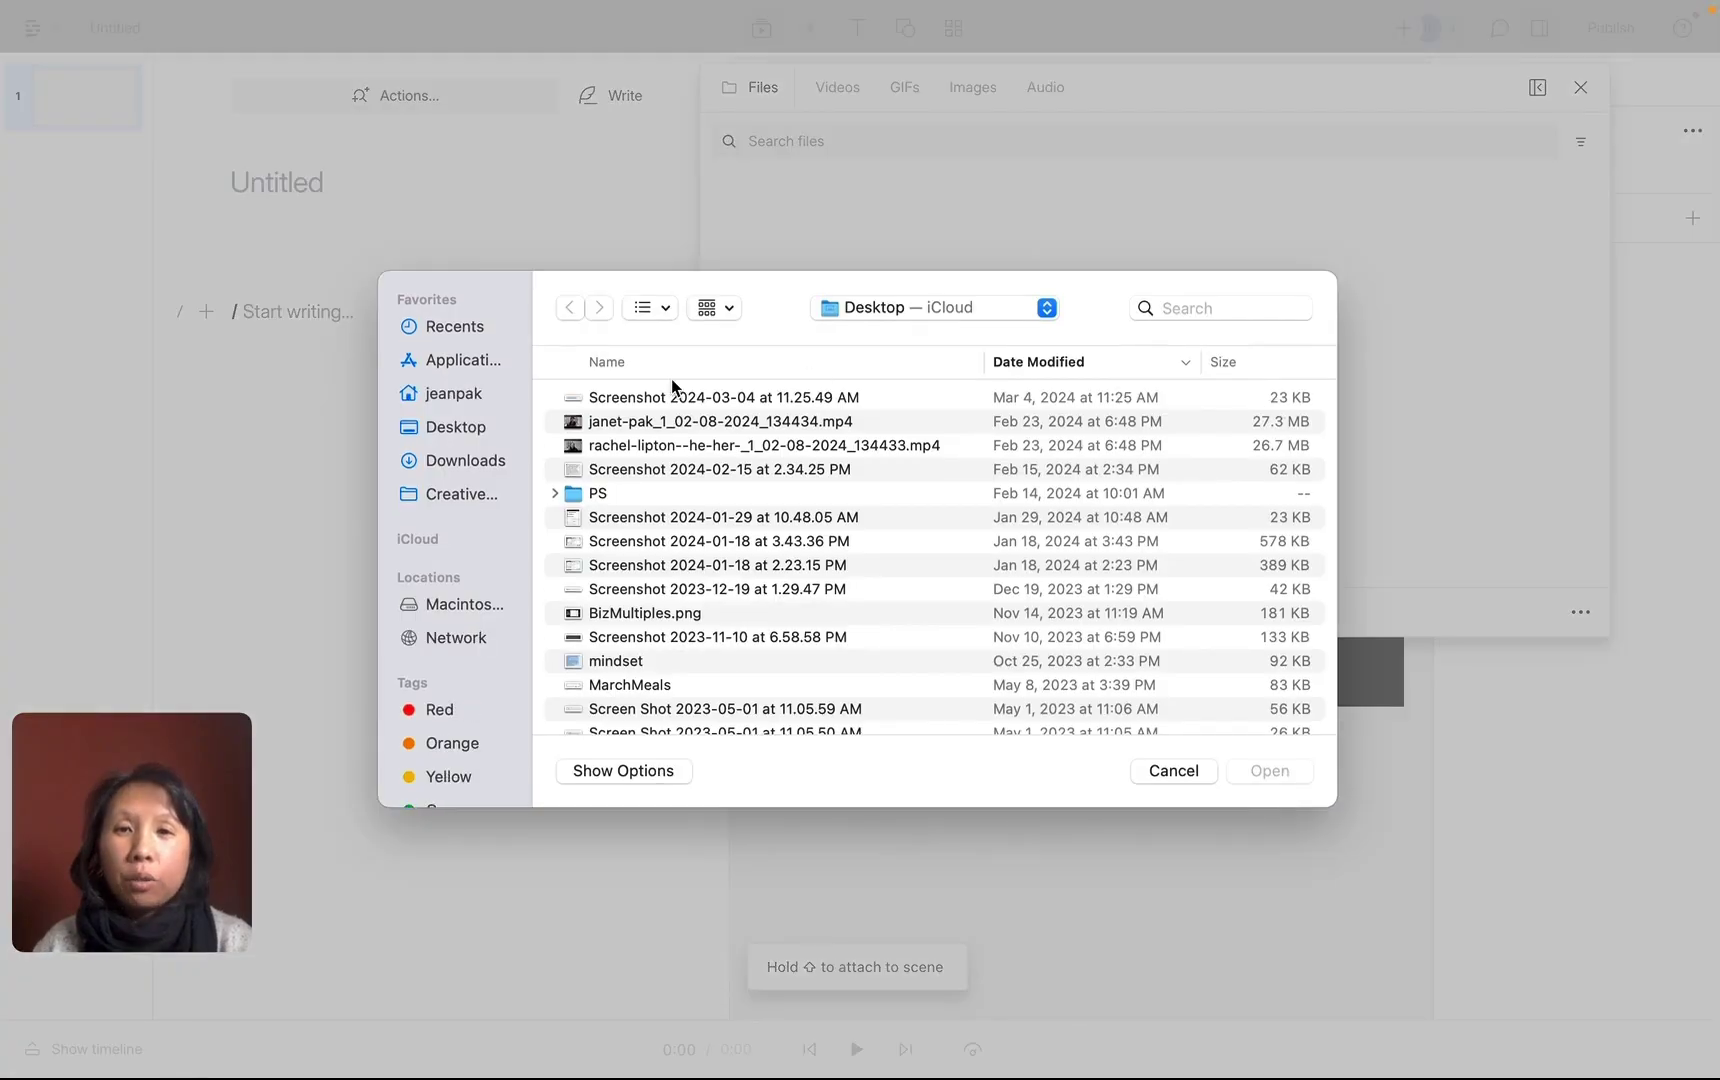
left_click(632, 428)
left_click(642, 452, "shift")
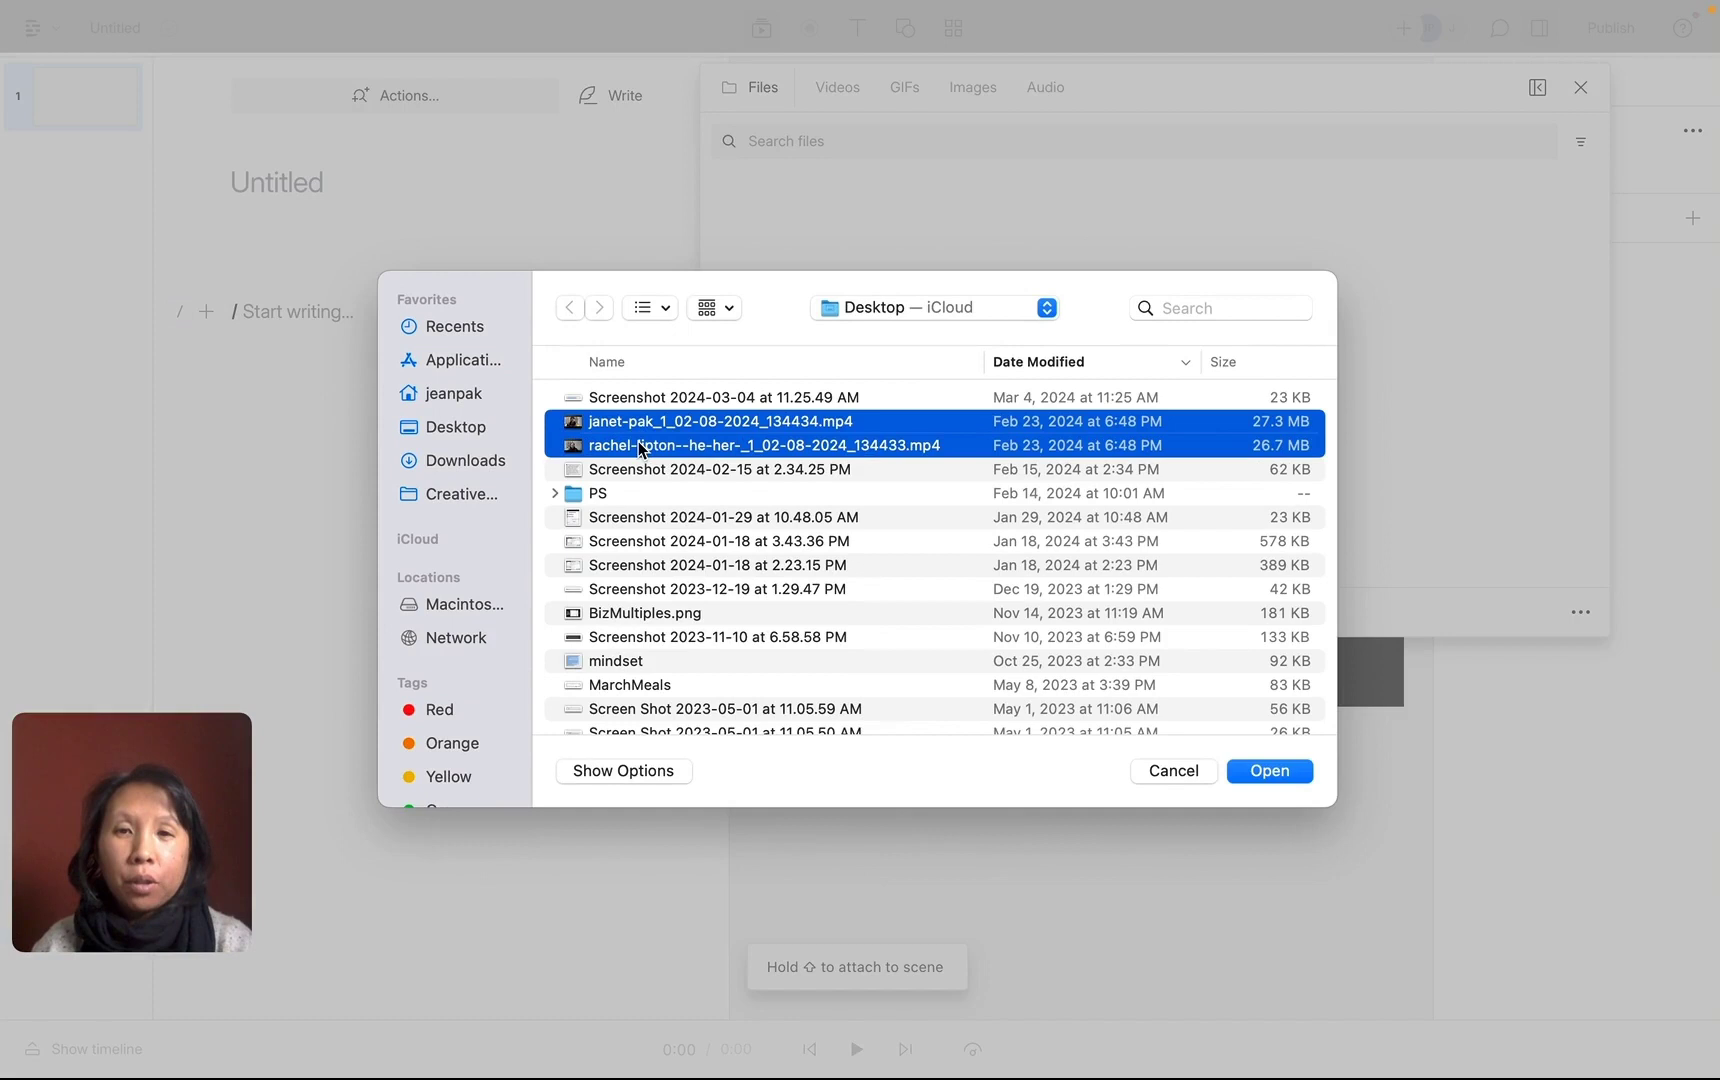
left_click(1270, 772)
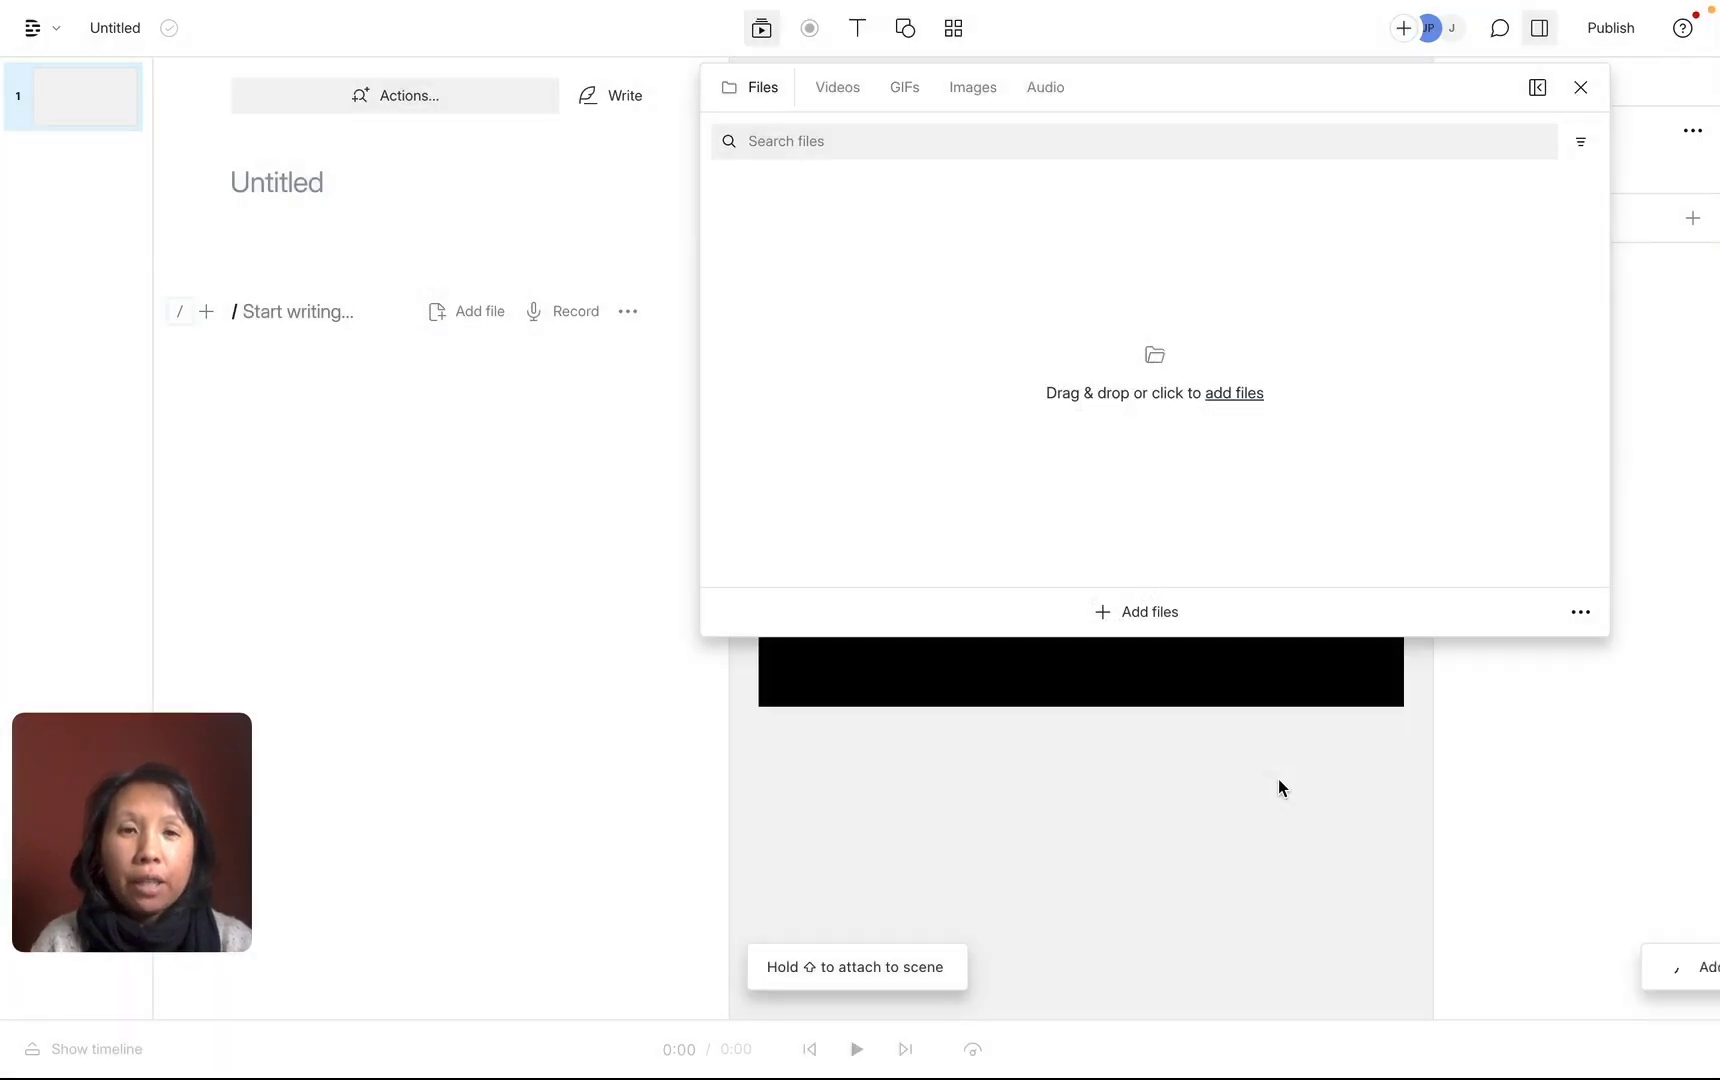
left_click(851, 259)
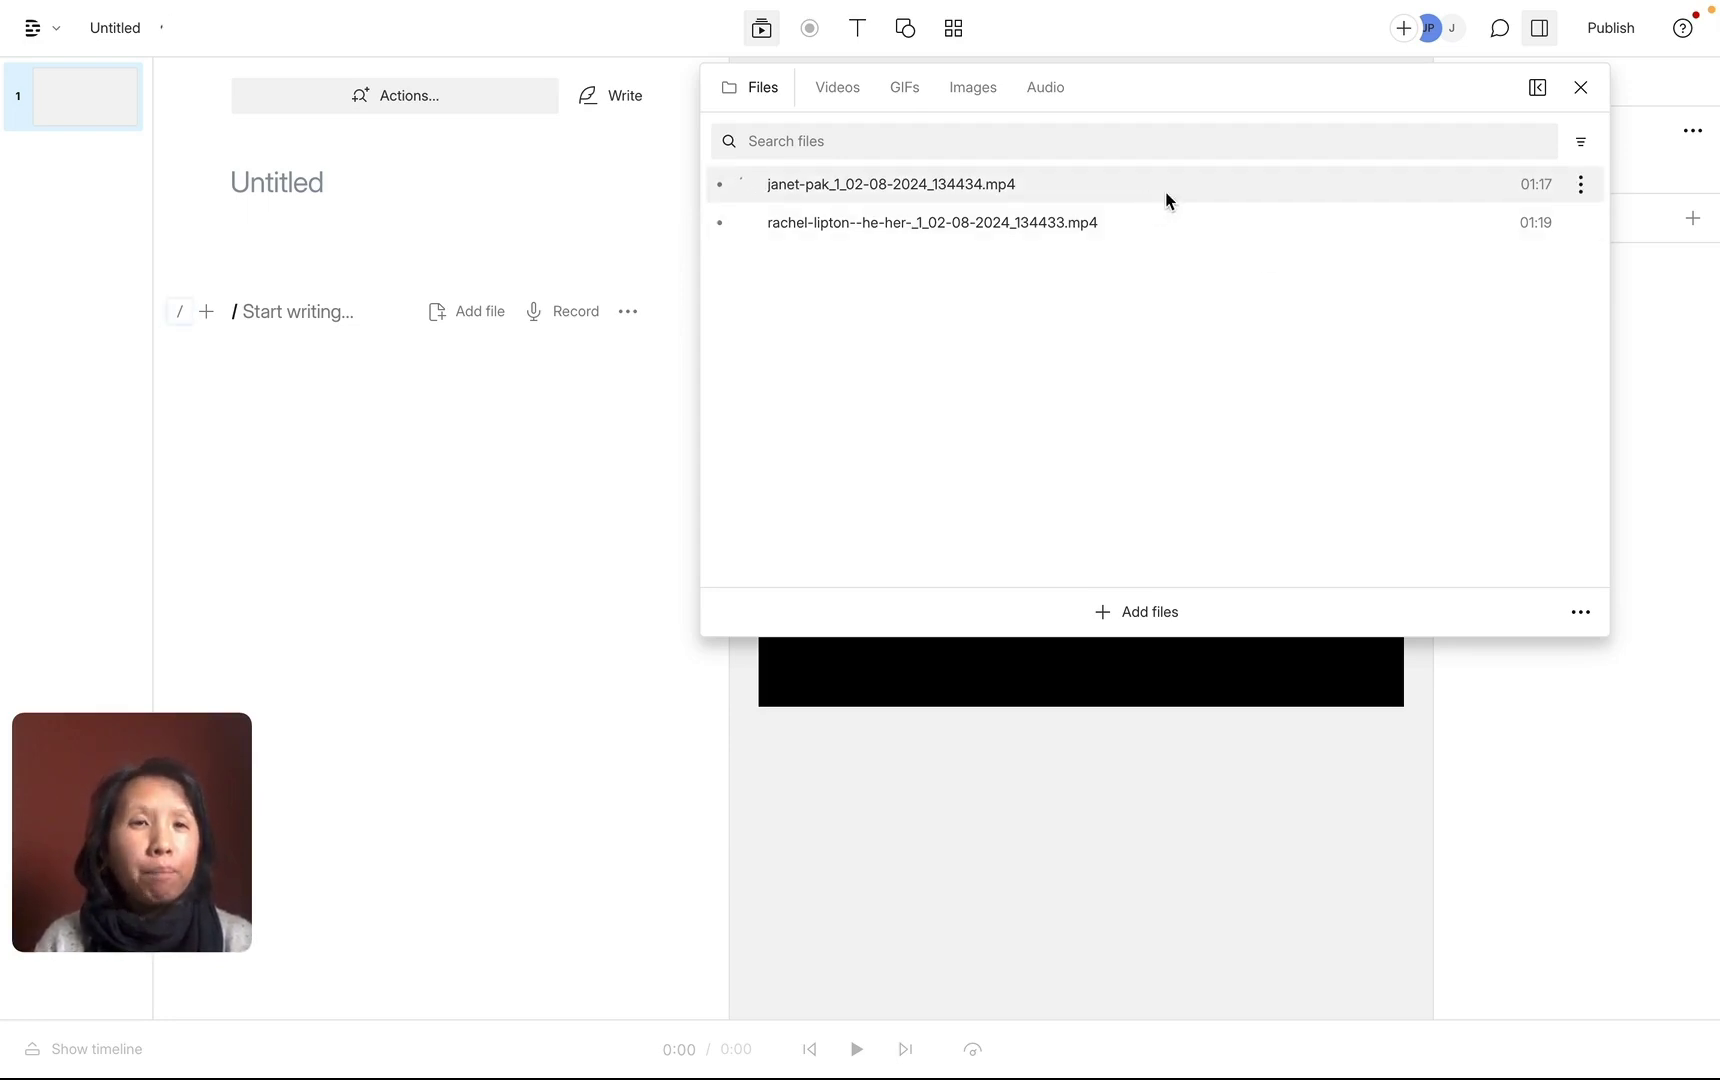
- Create a sequence from the 01:17 participant recording
left_click(1580, 186)
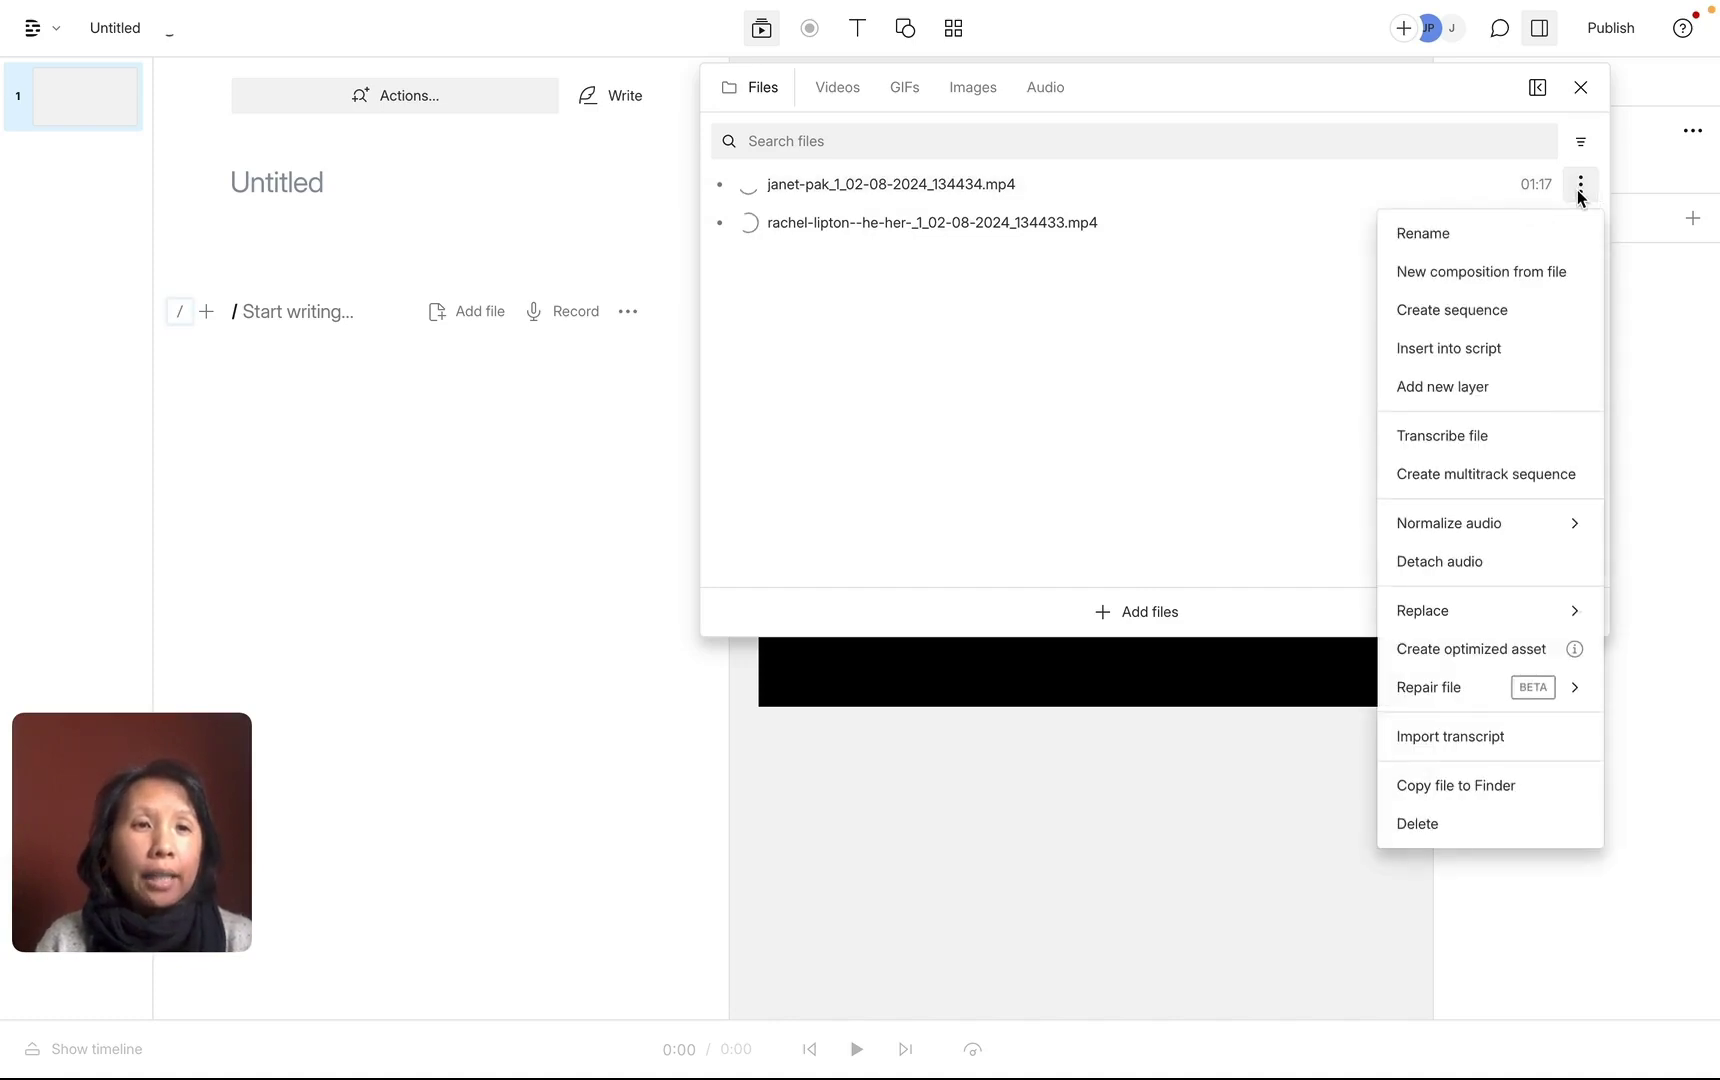
left_click(1434, 310)
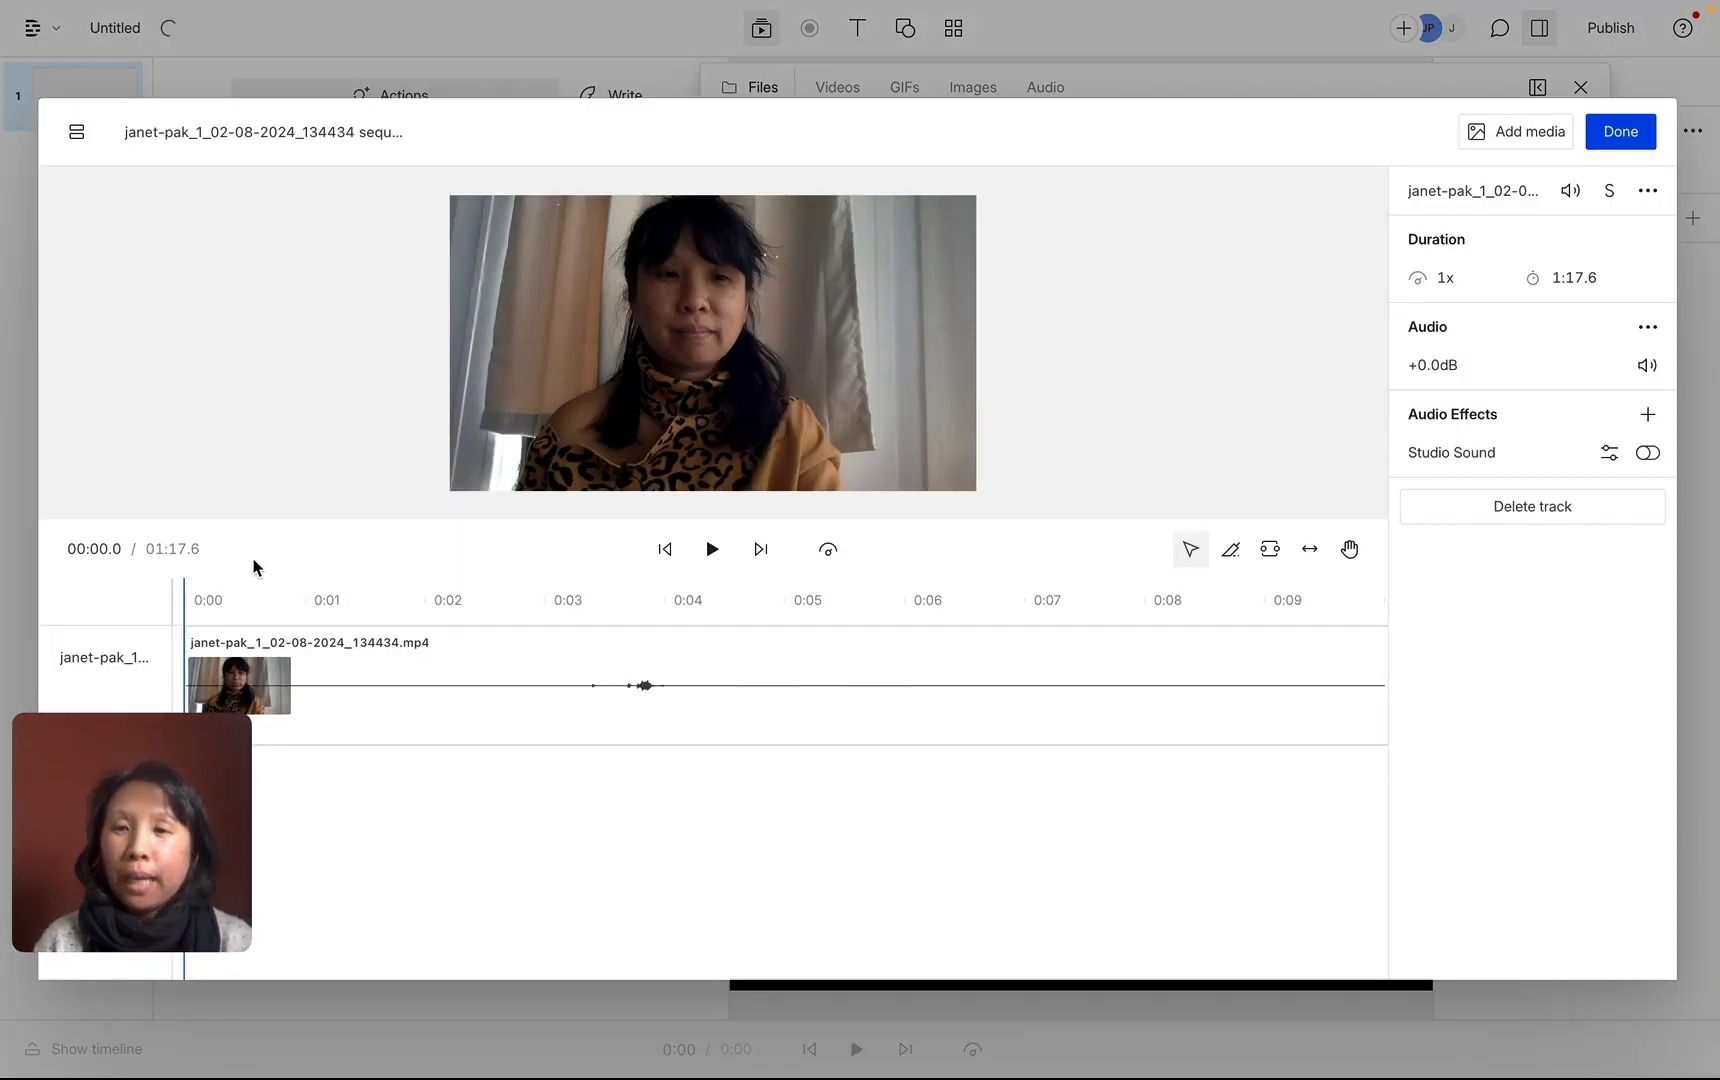
left_click_drag(165, 813, 1267, 394)
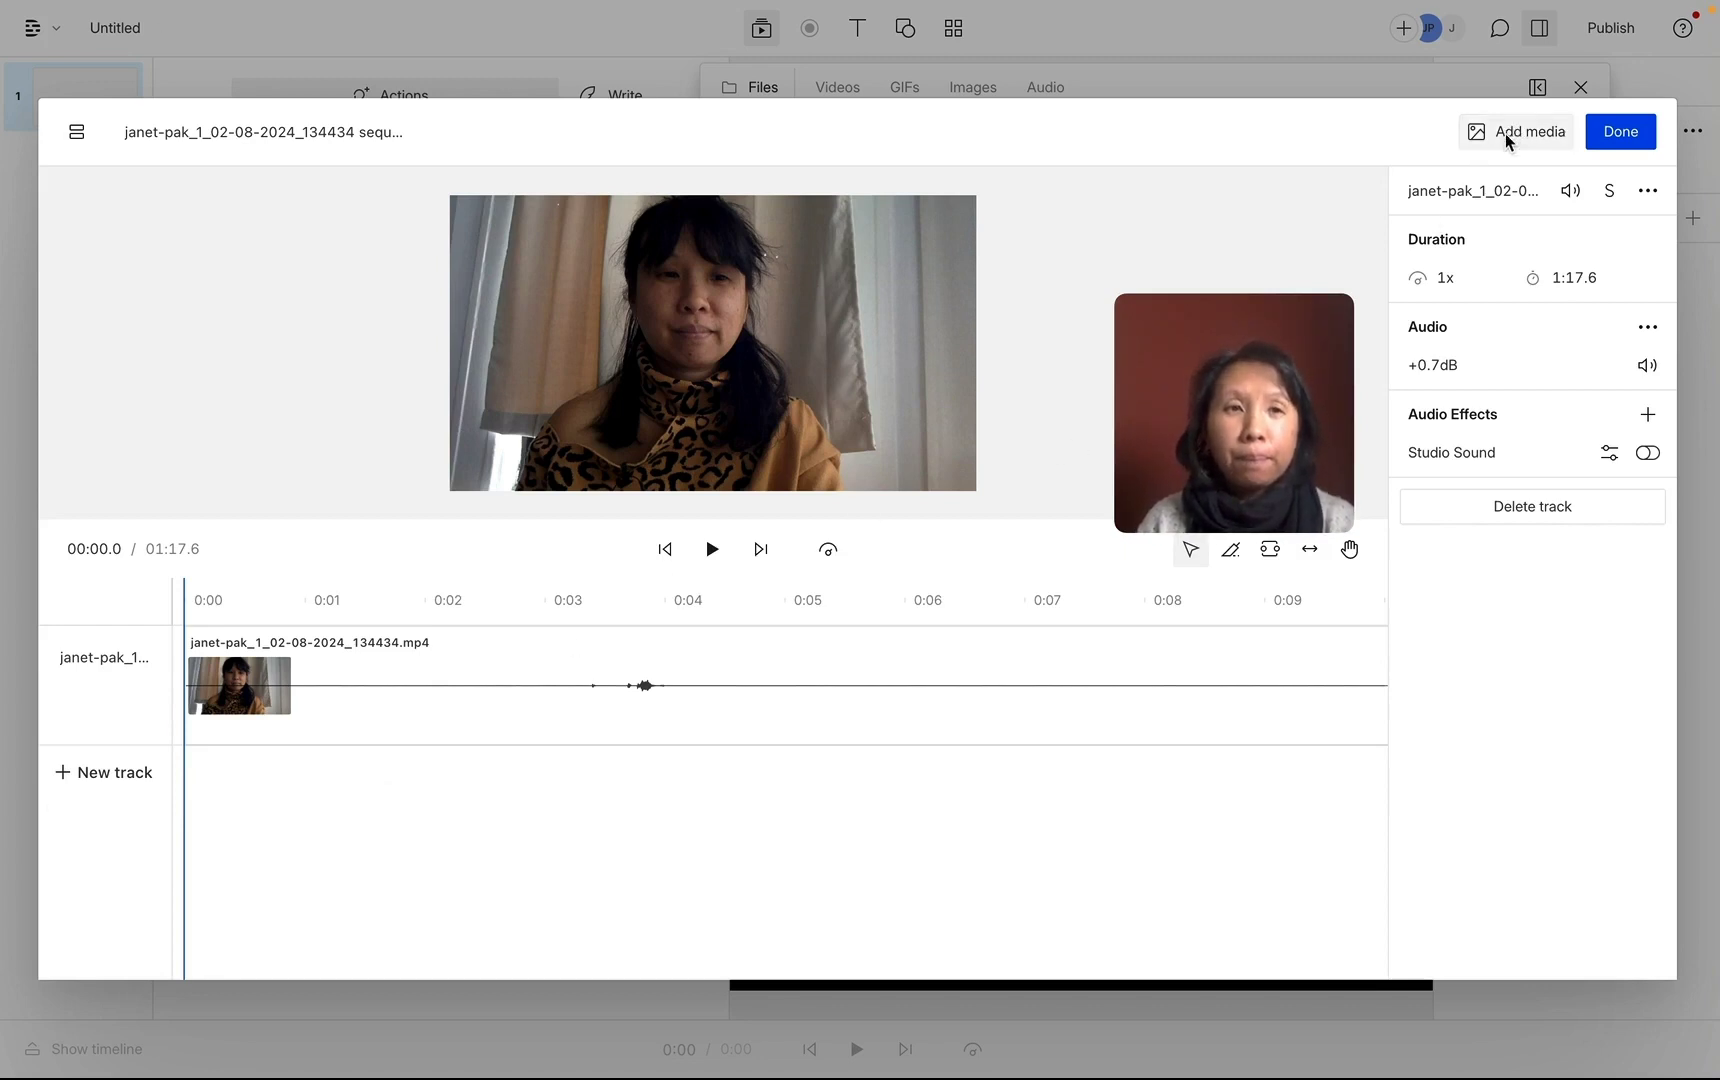
- Add the other participant's 01:19 recording to the sequence as a new track
left_click(1510, 133)
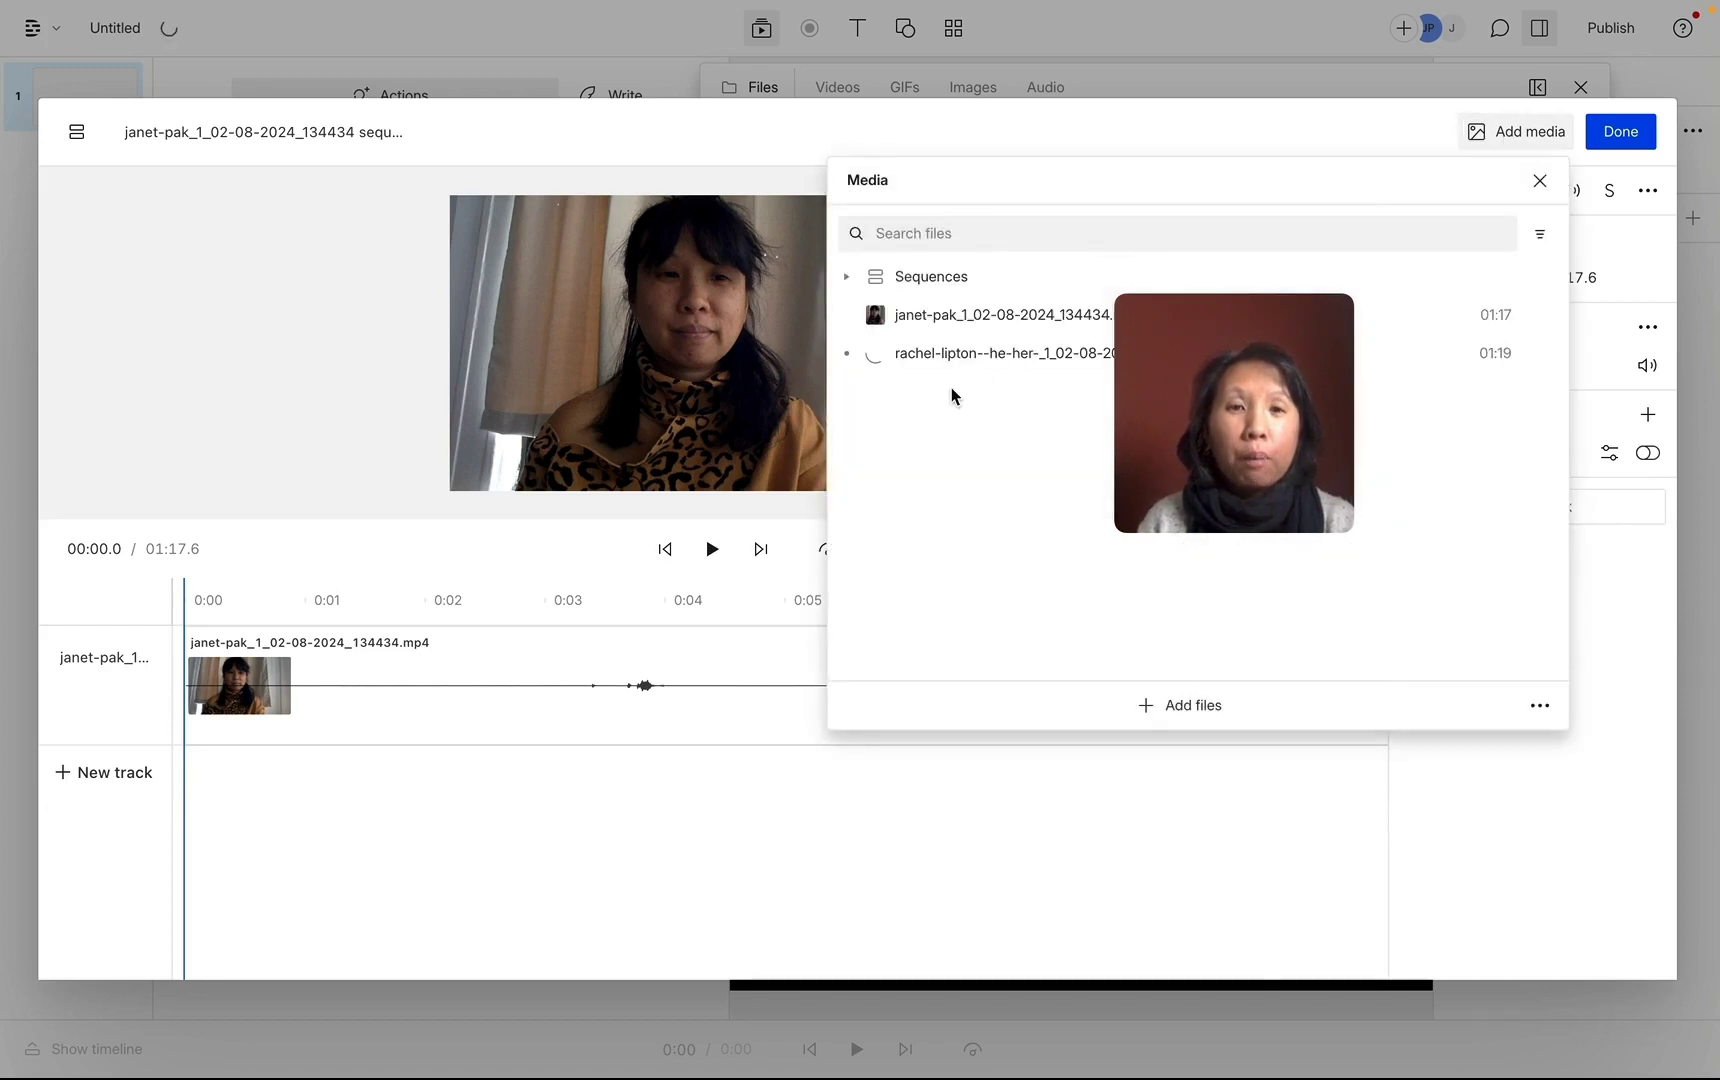
mouse_move(1336, 327)
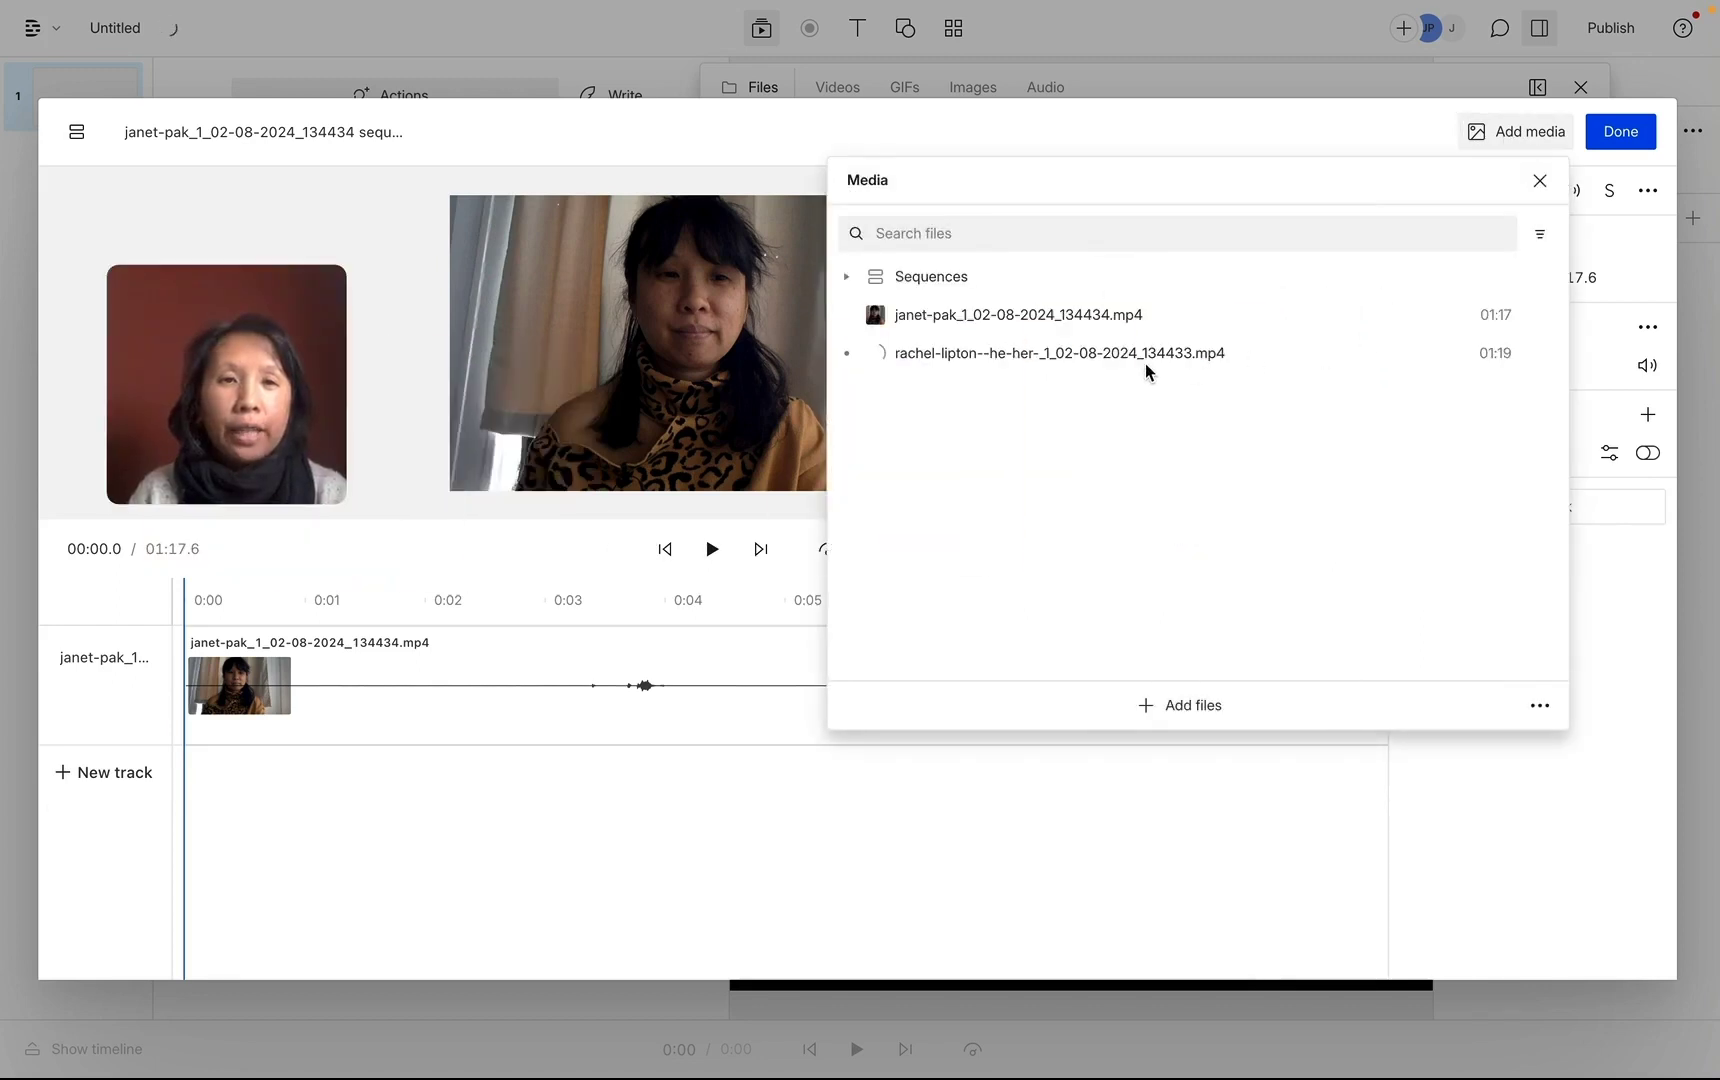
mouse_move(1110, 355)
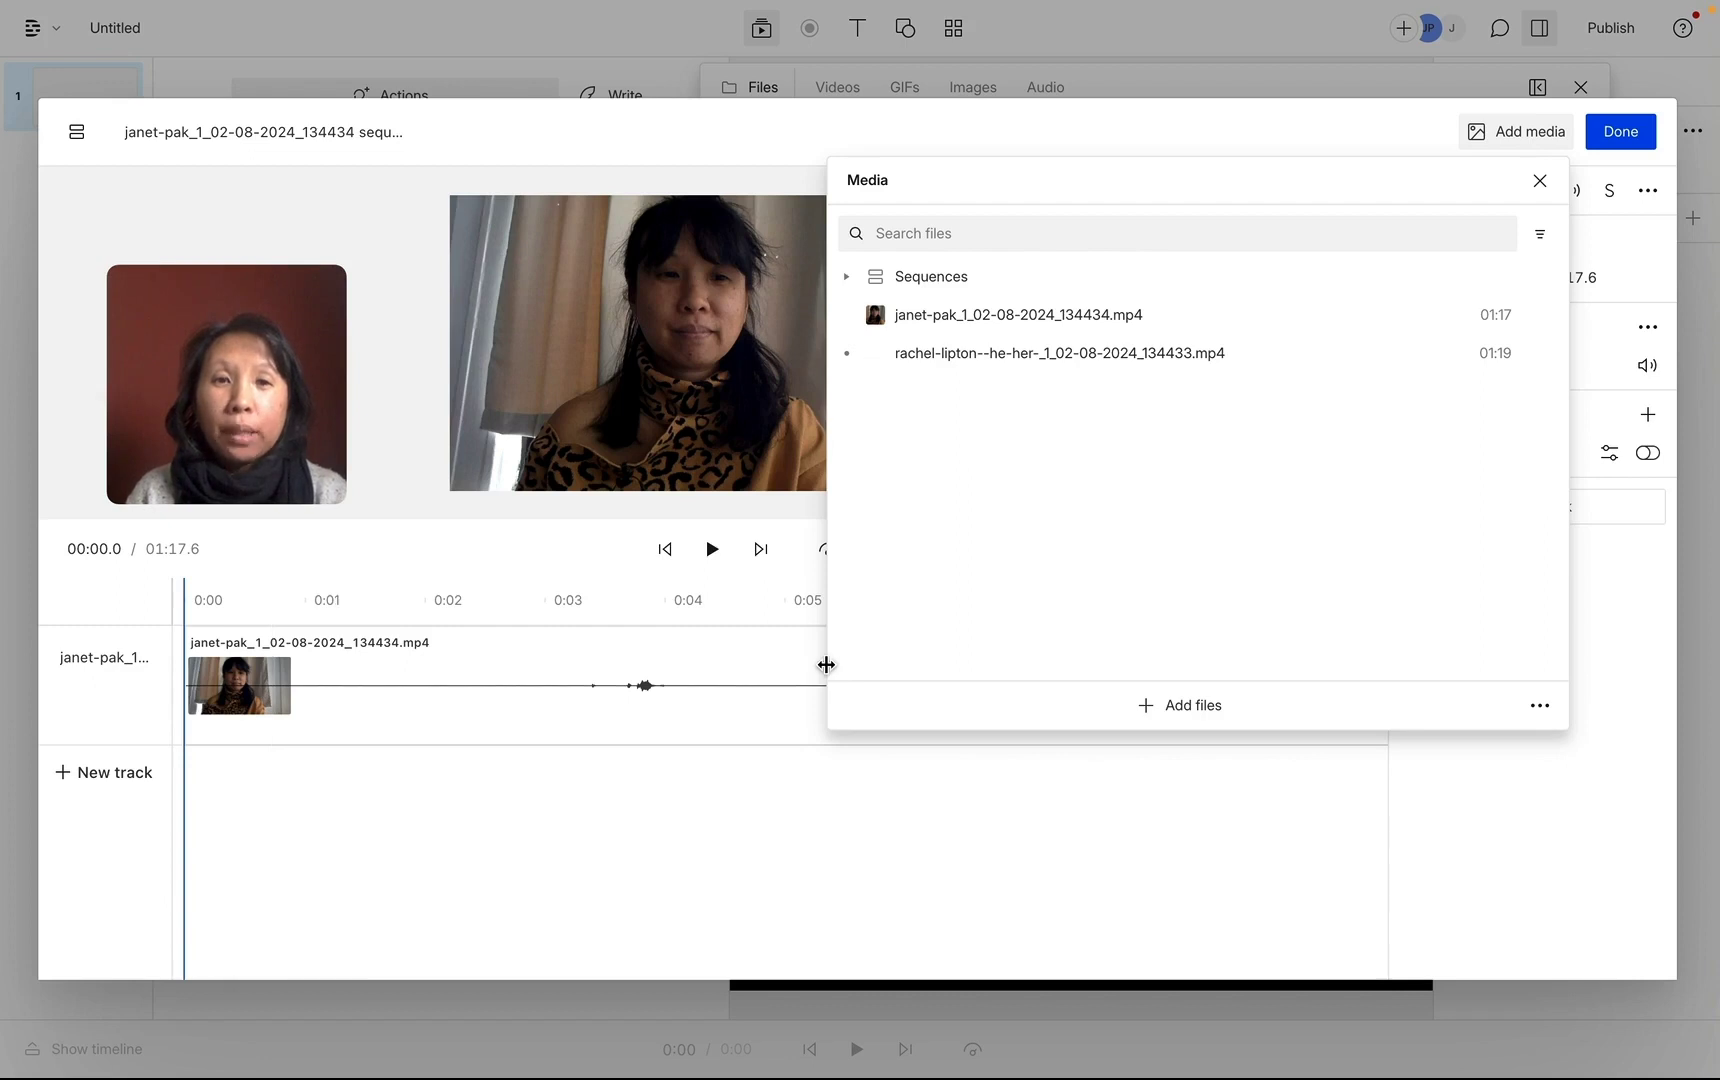
left_click(965, 354)
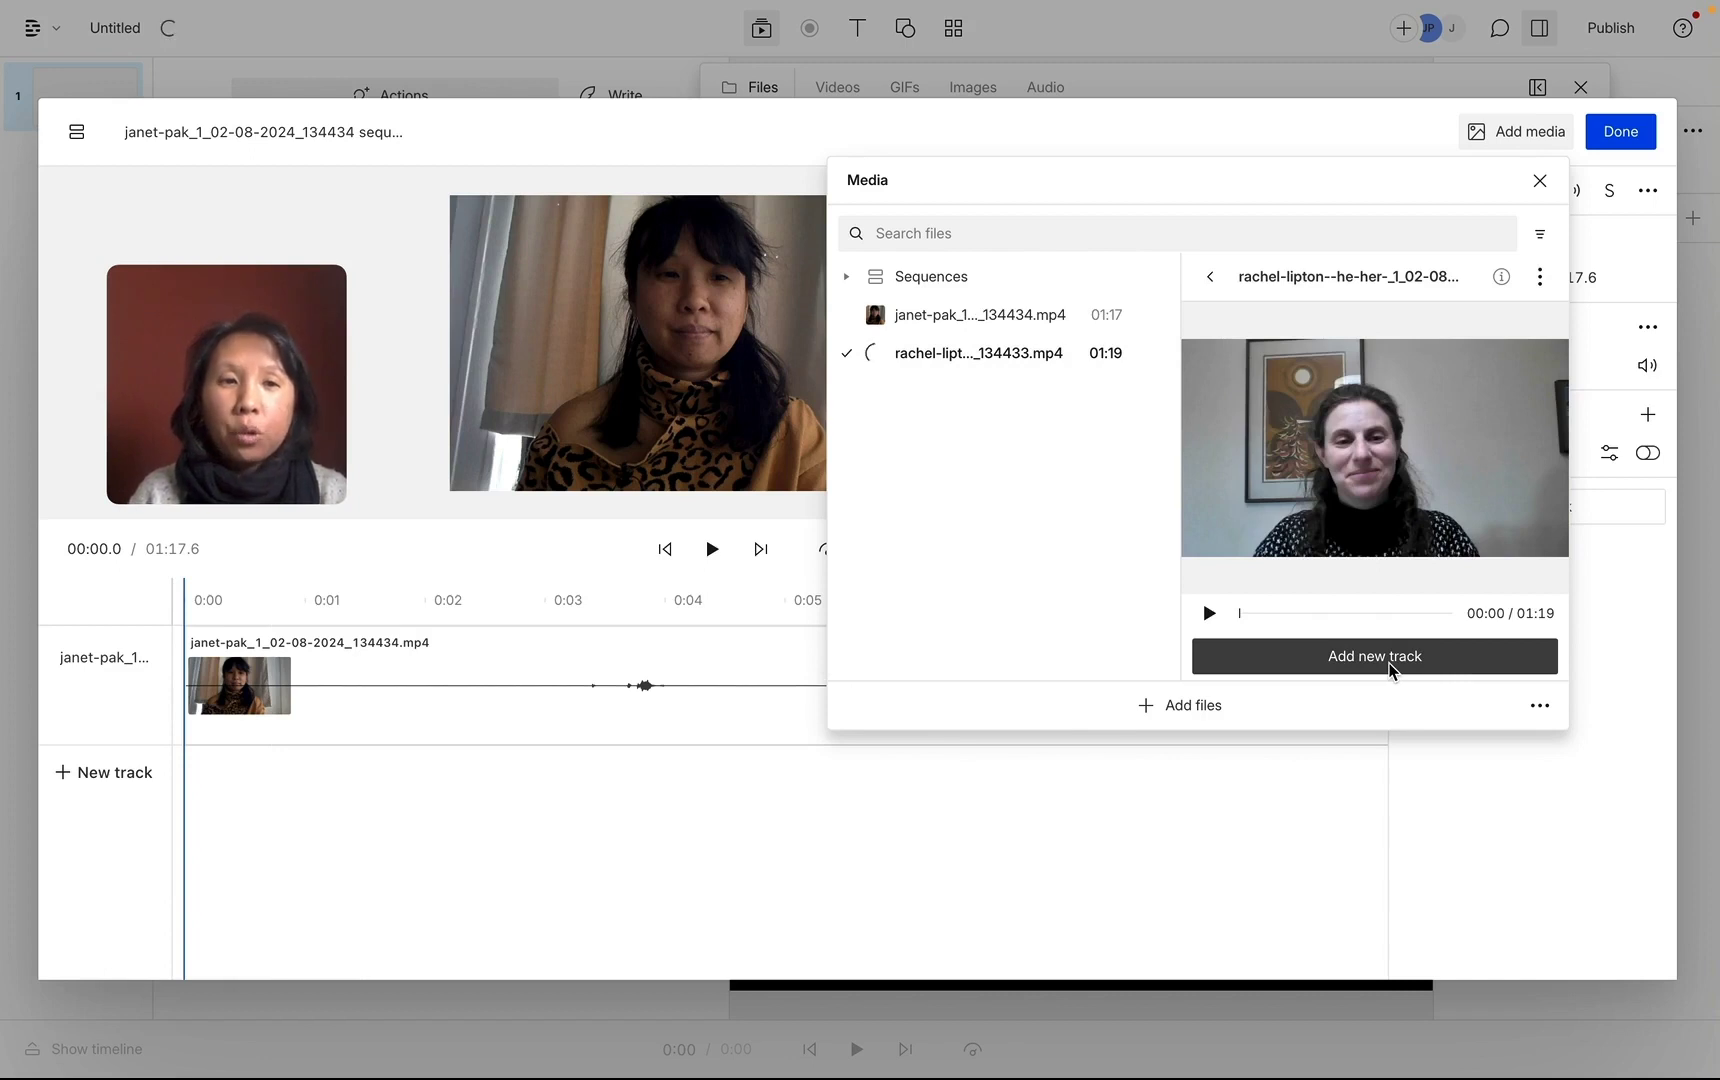
left_click(1393, 668)
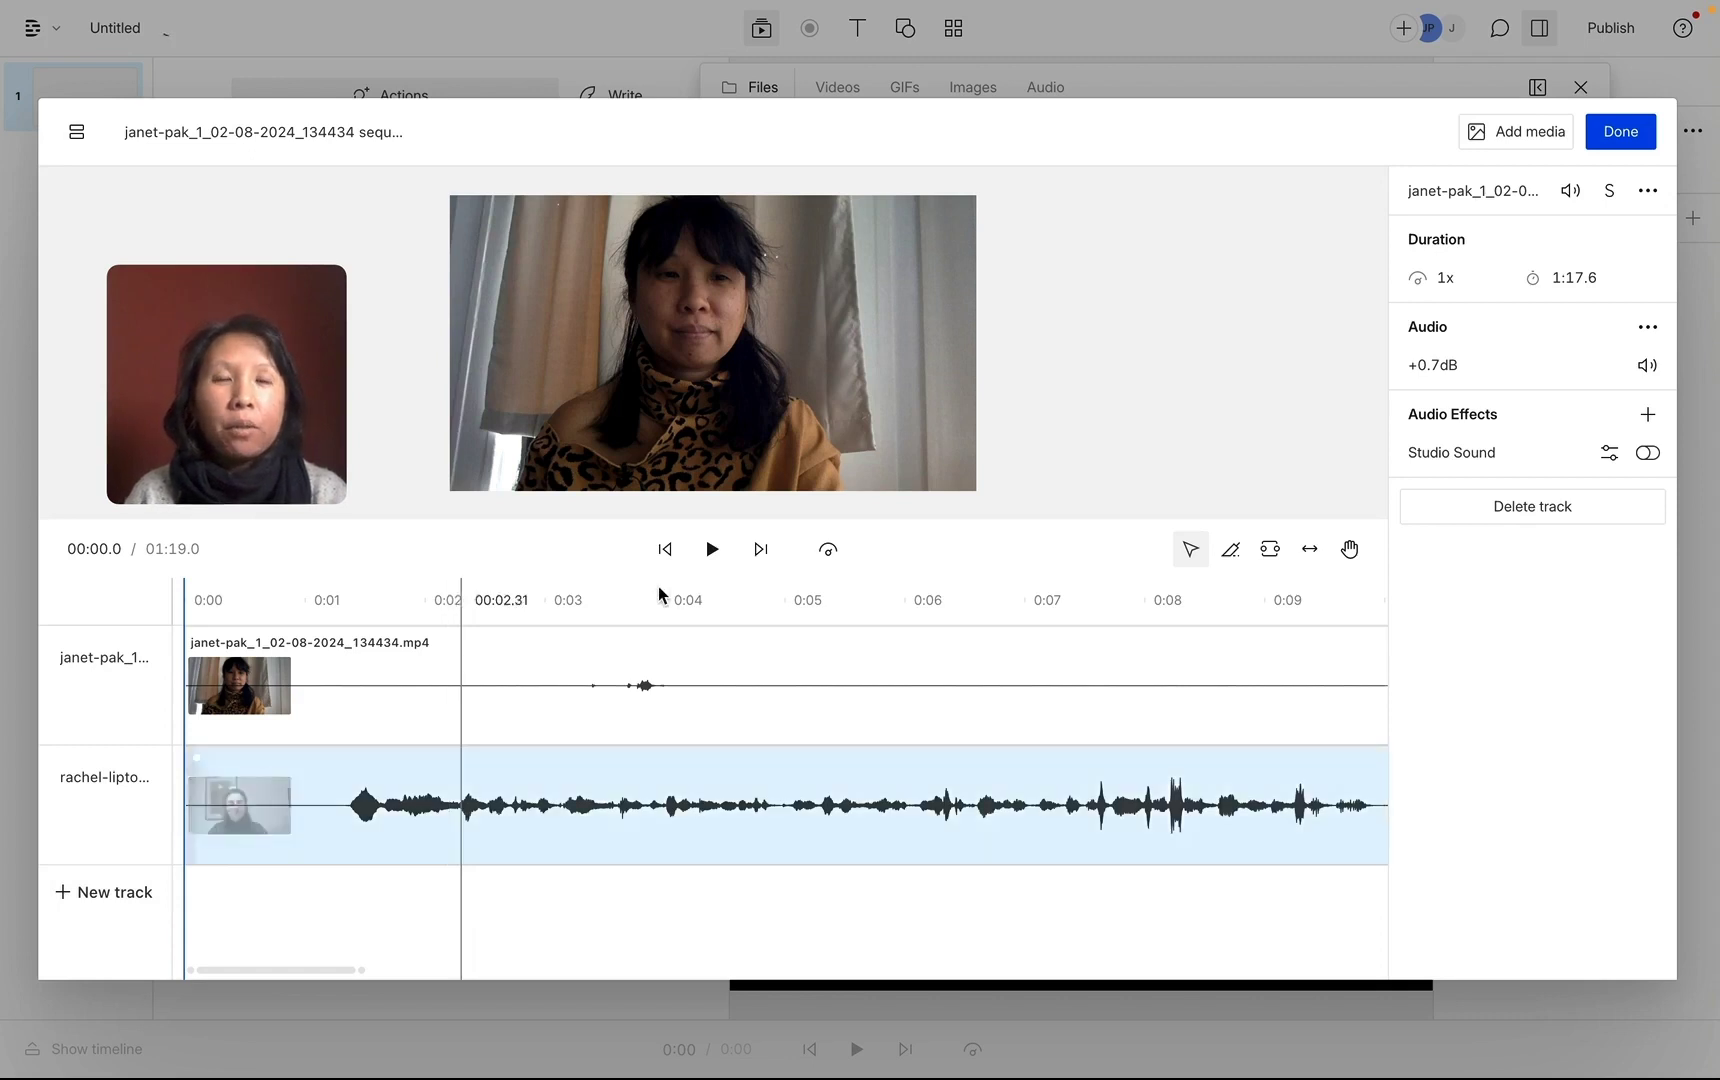
- Finish editing the two-track sequence and insert it into the script
left_click(1612, 134)
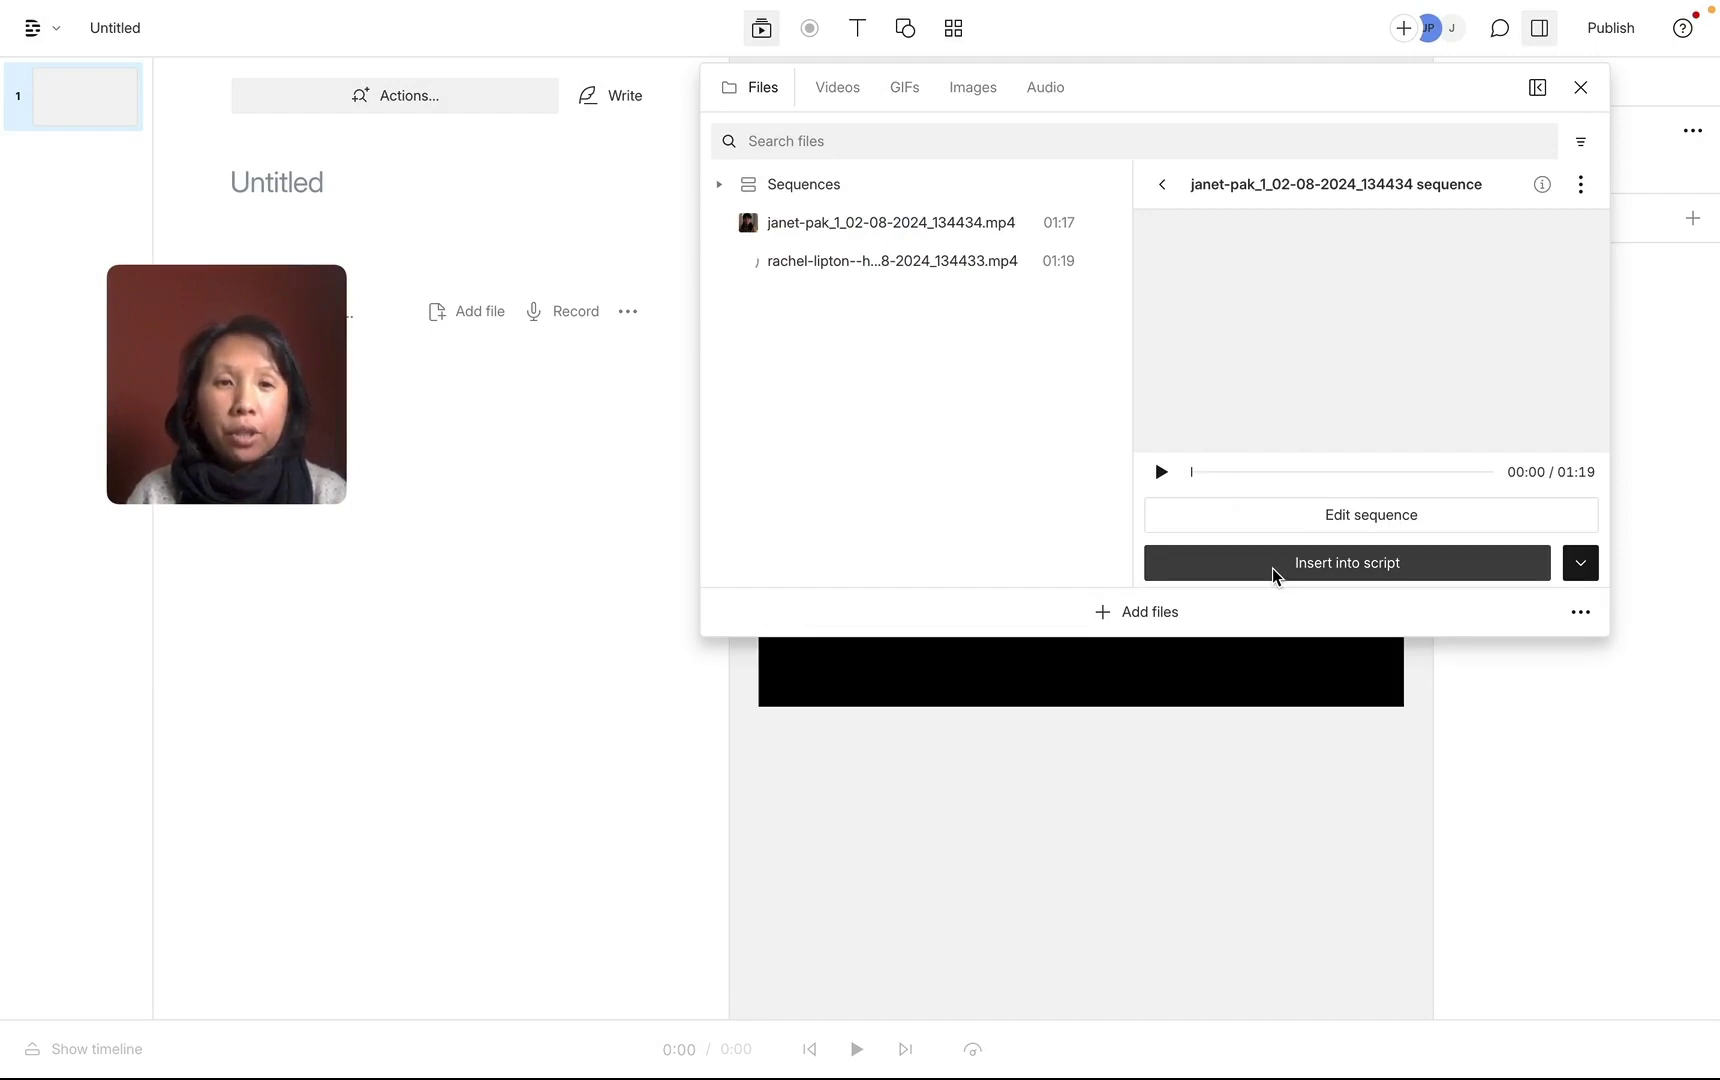
left_click(1245, 563)
left_click_drag(289, 308, 942, 171)
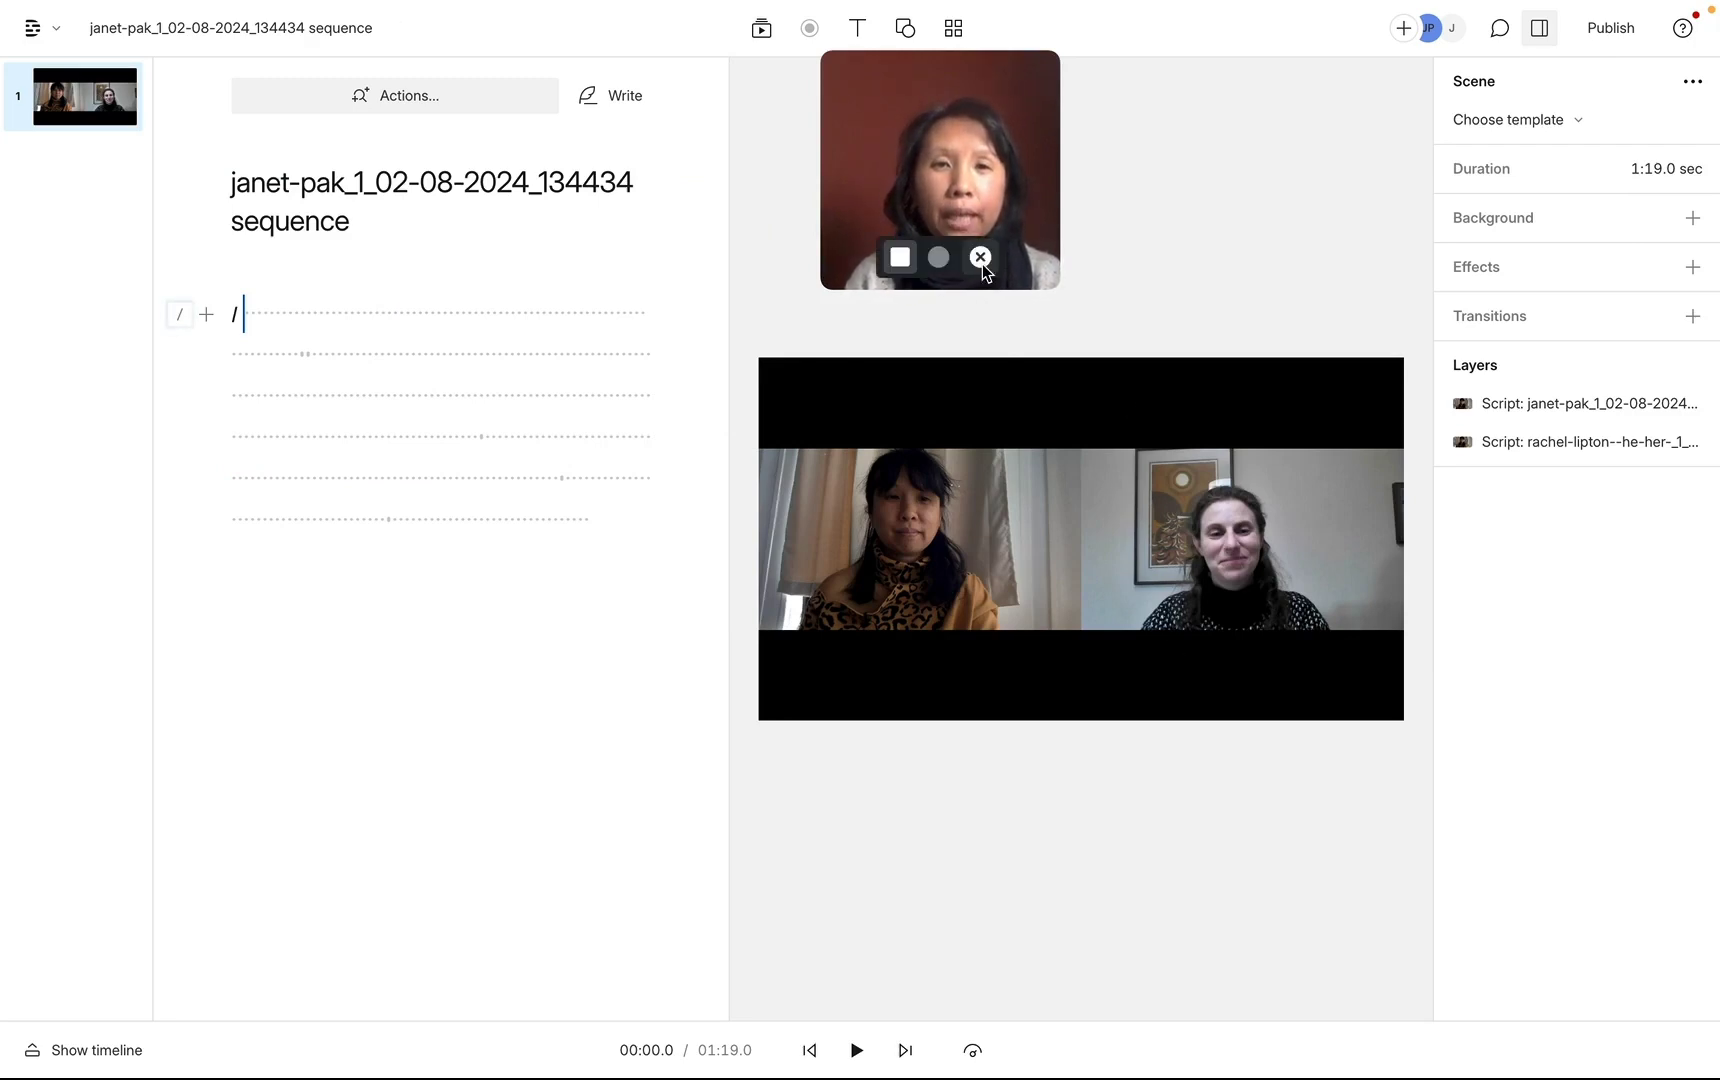
left_click_drag(970, 163, 260, 390)
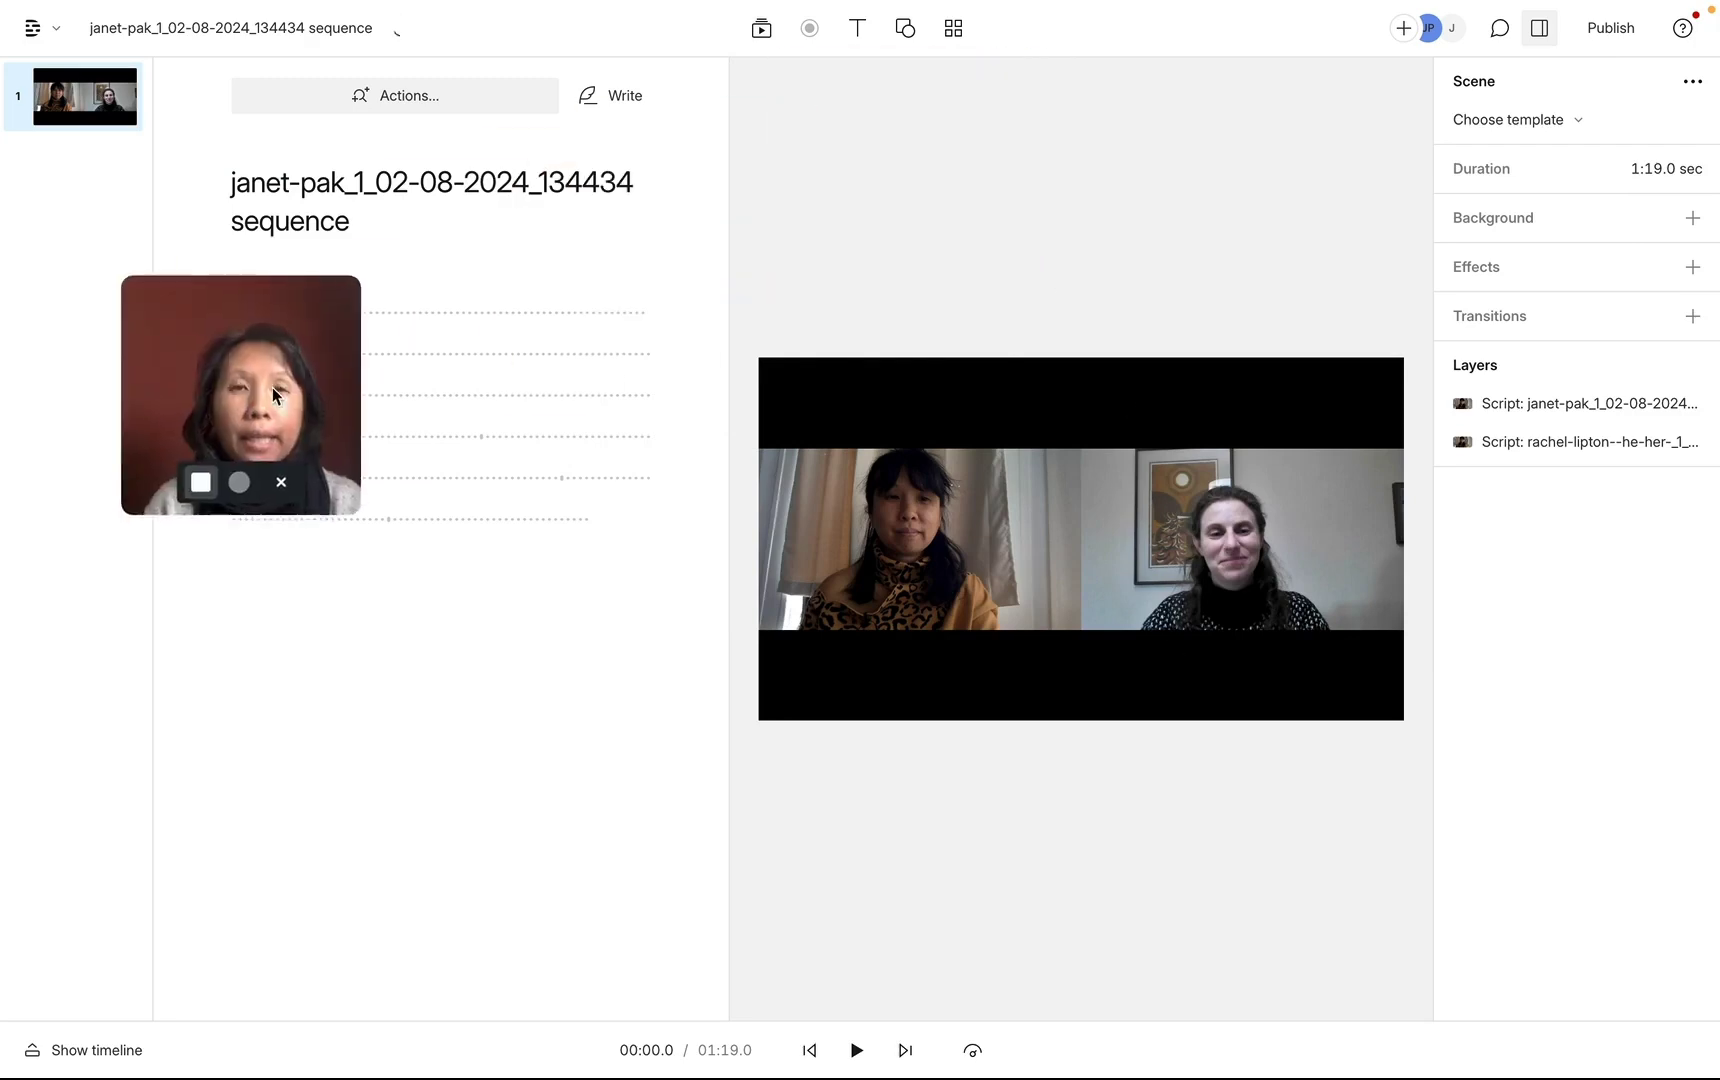
- Apply the Modern Two Camera Scene template from the gallery's Multi-Cam collection to the scene
left_click(952, 29)
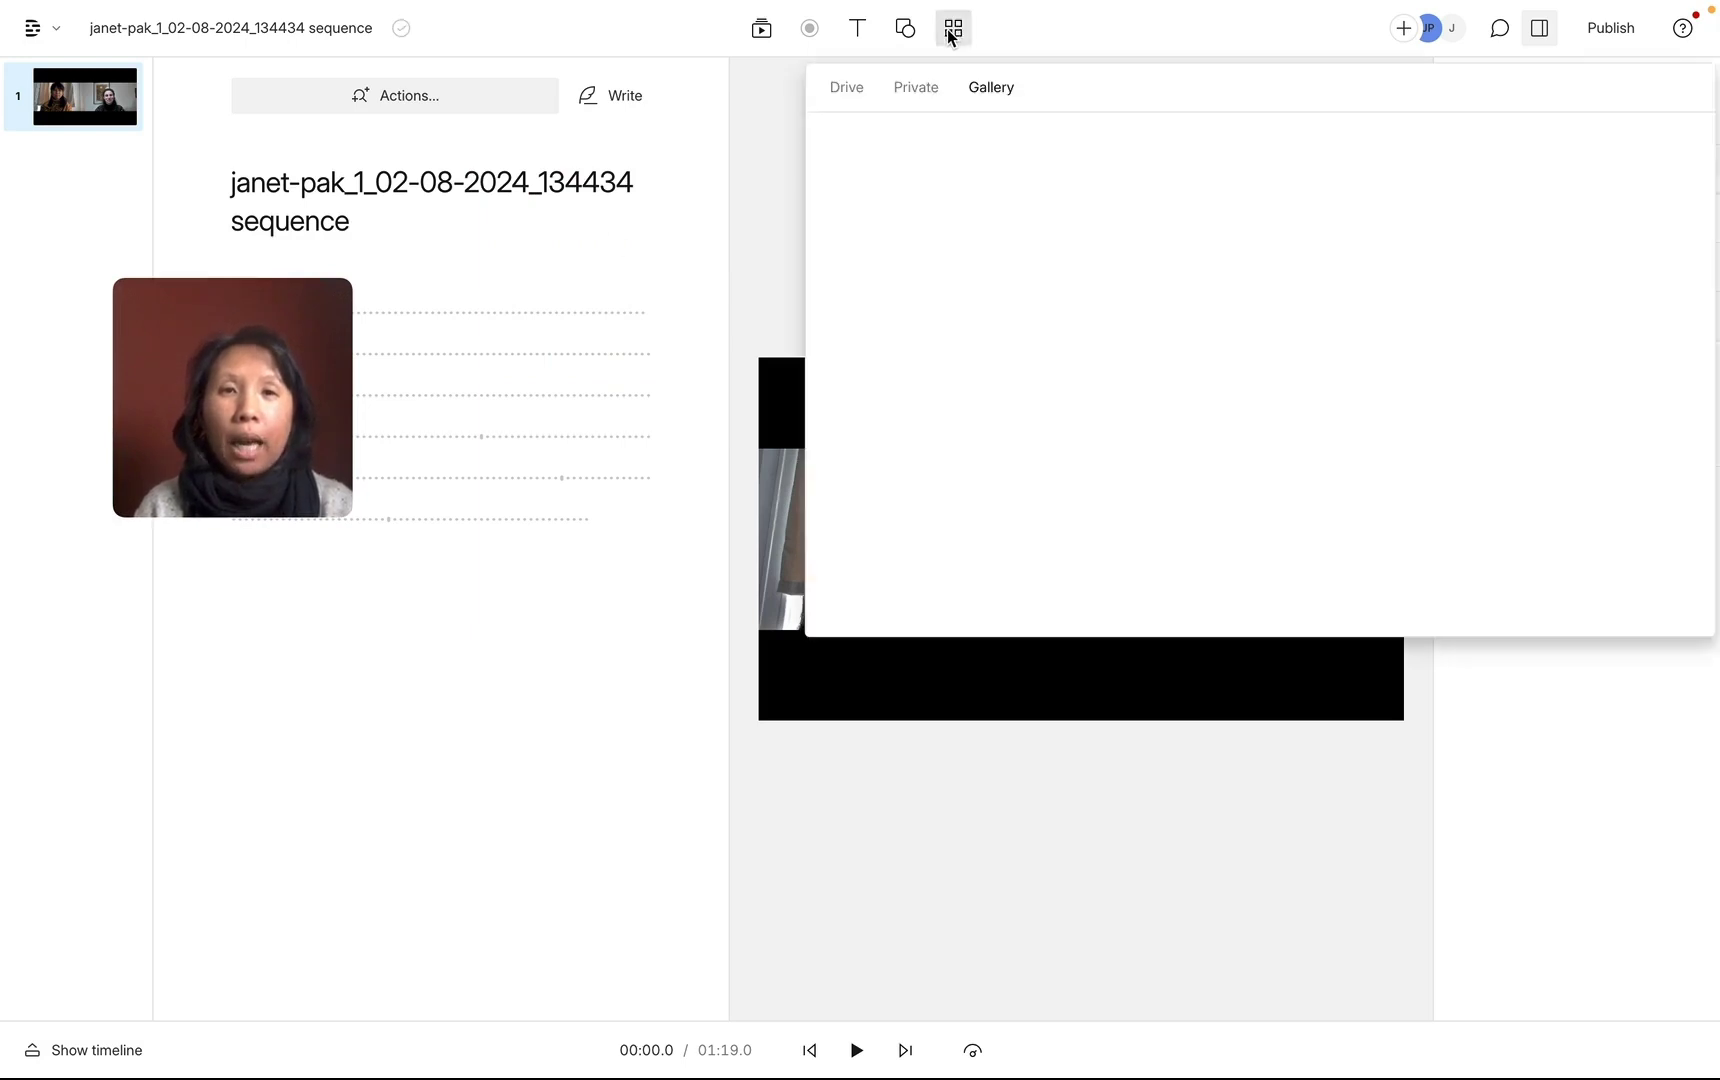
left_click(847, 88)
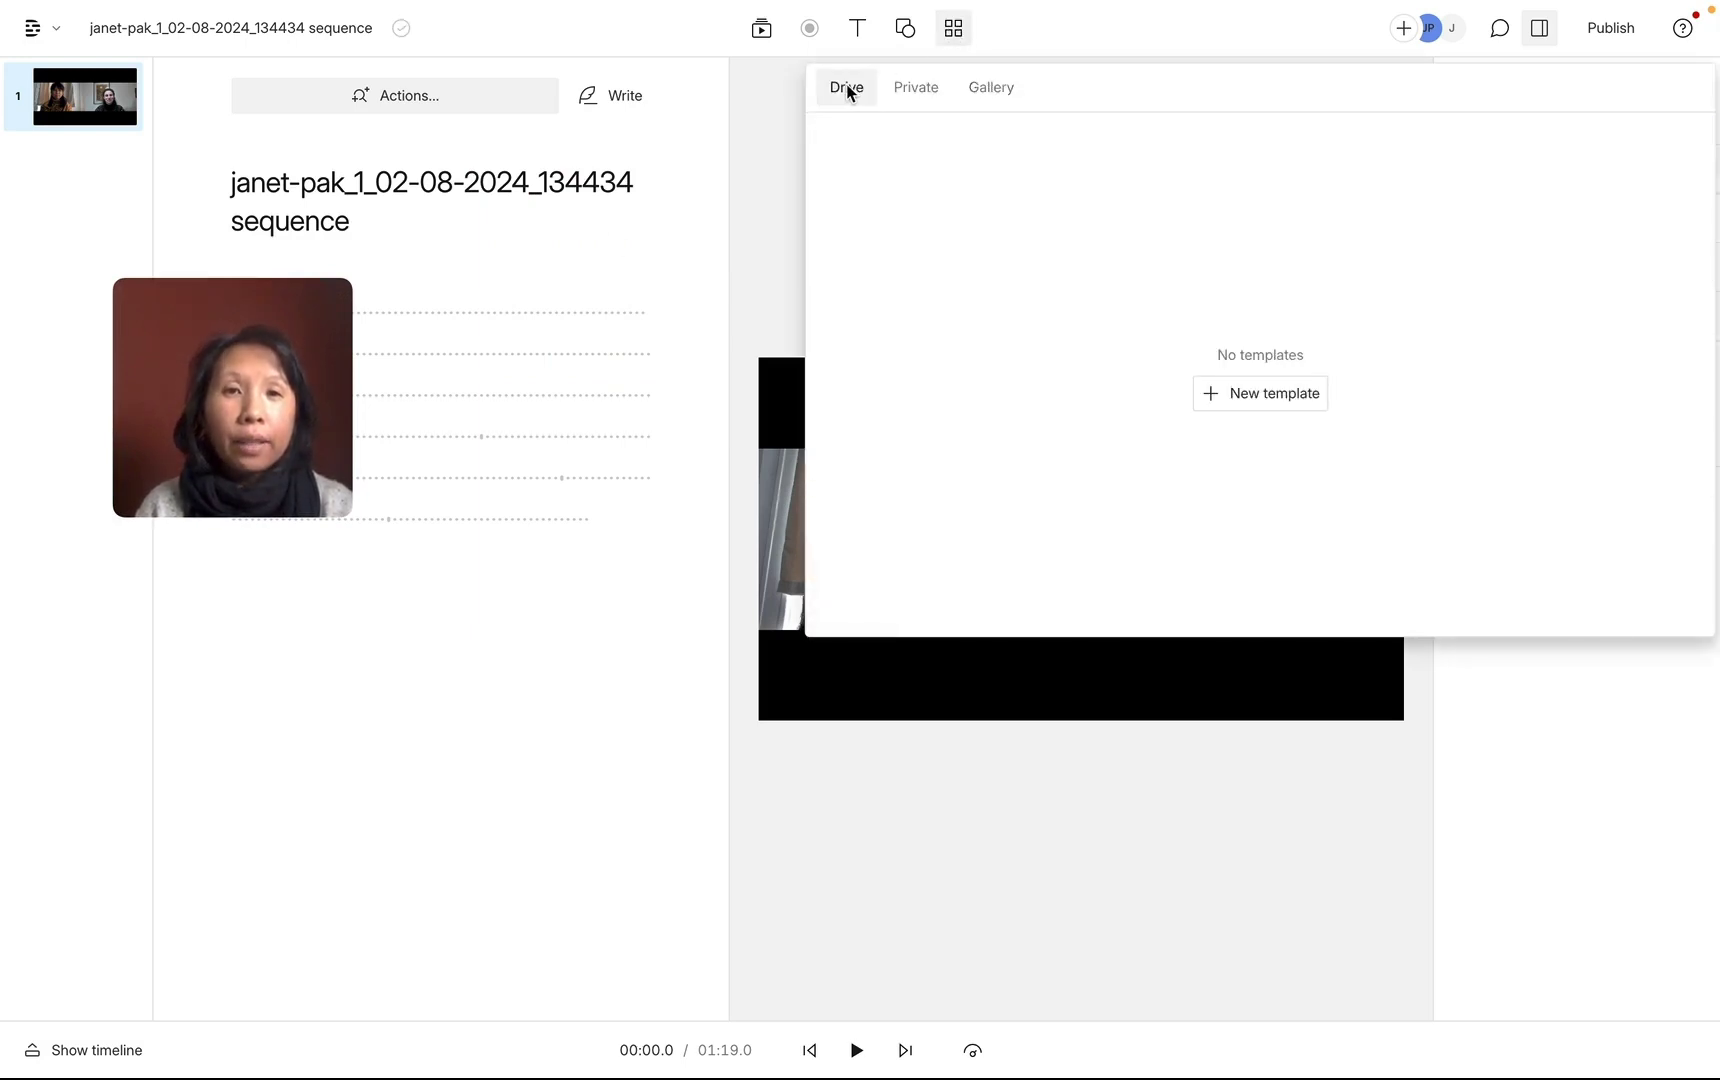
left_click(972, 90)
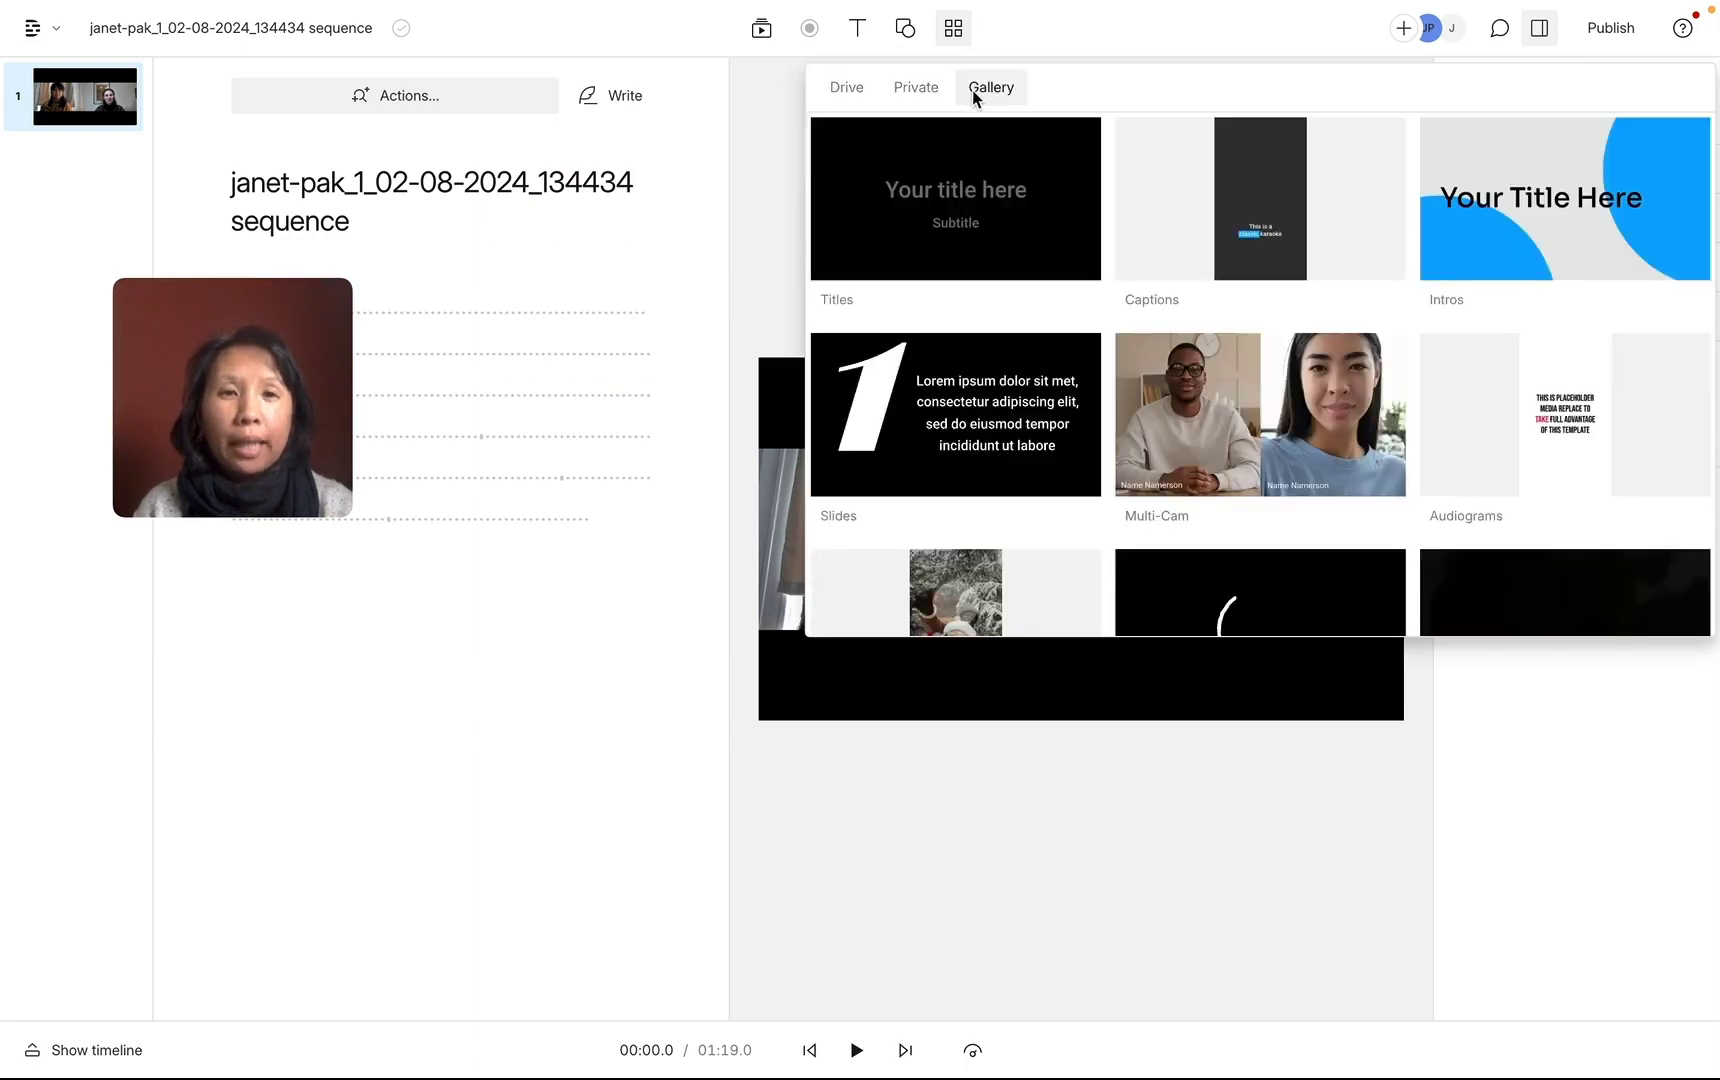
left_click(1221, 437)
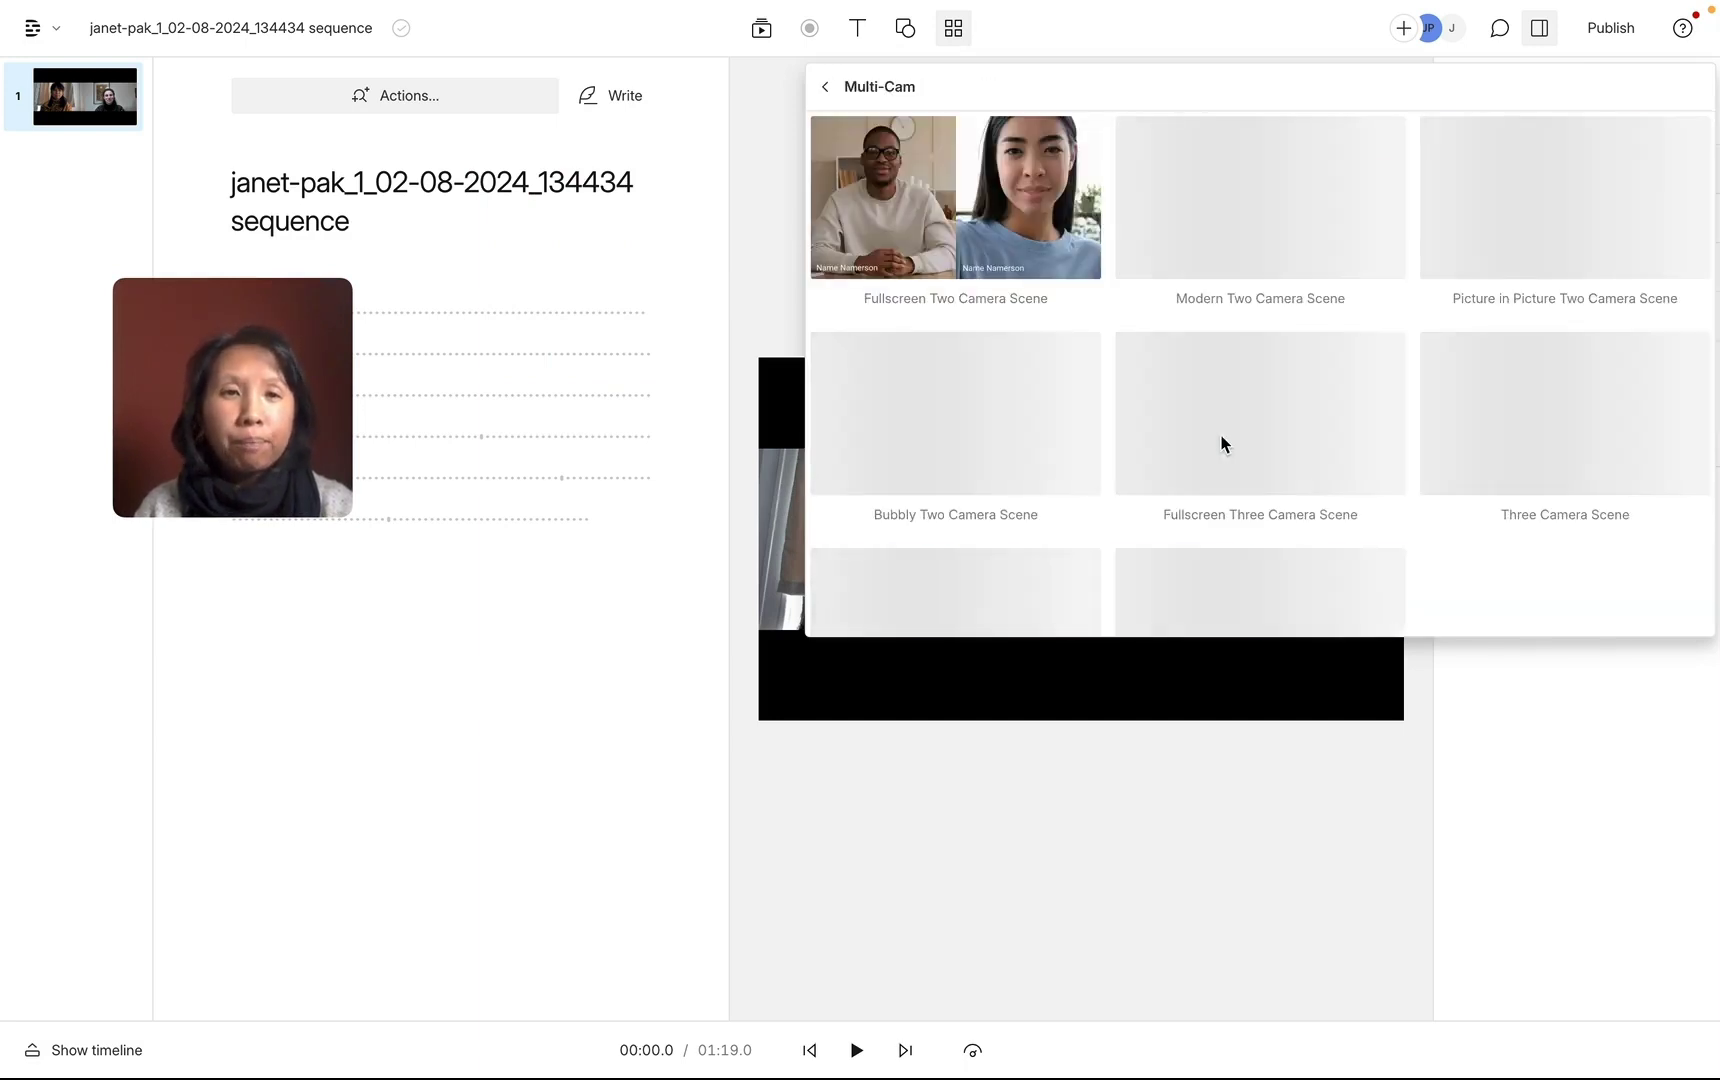
mouse_move(1240, 263)
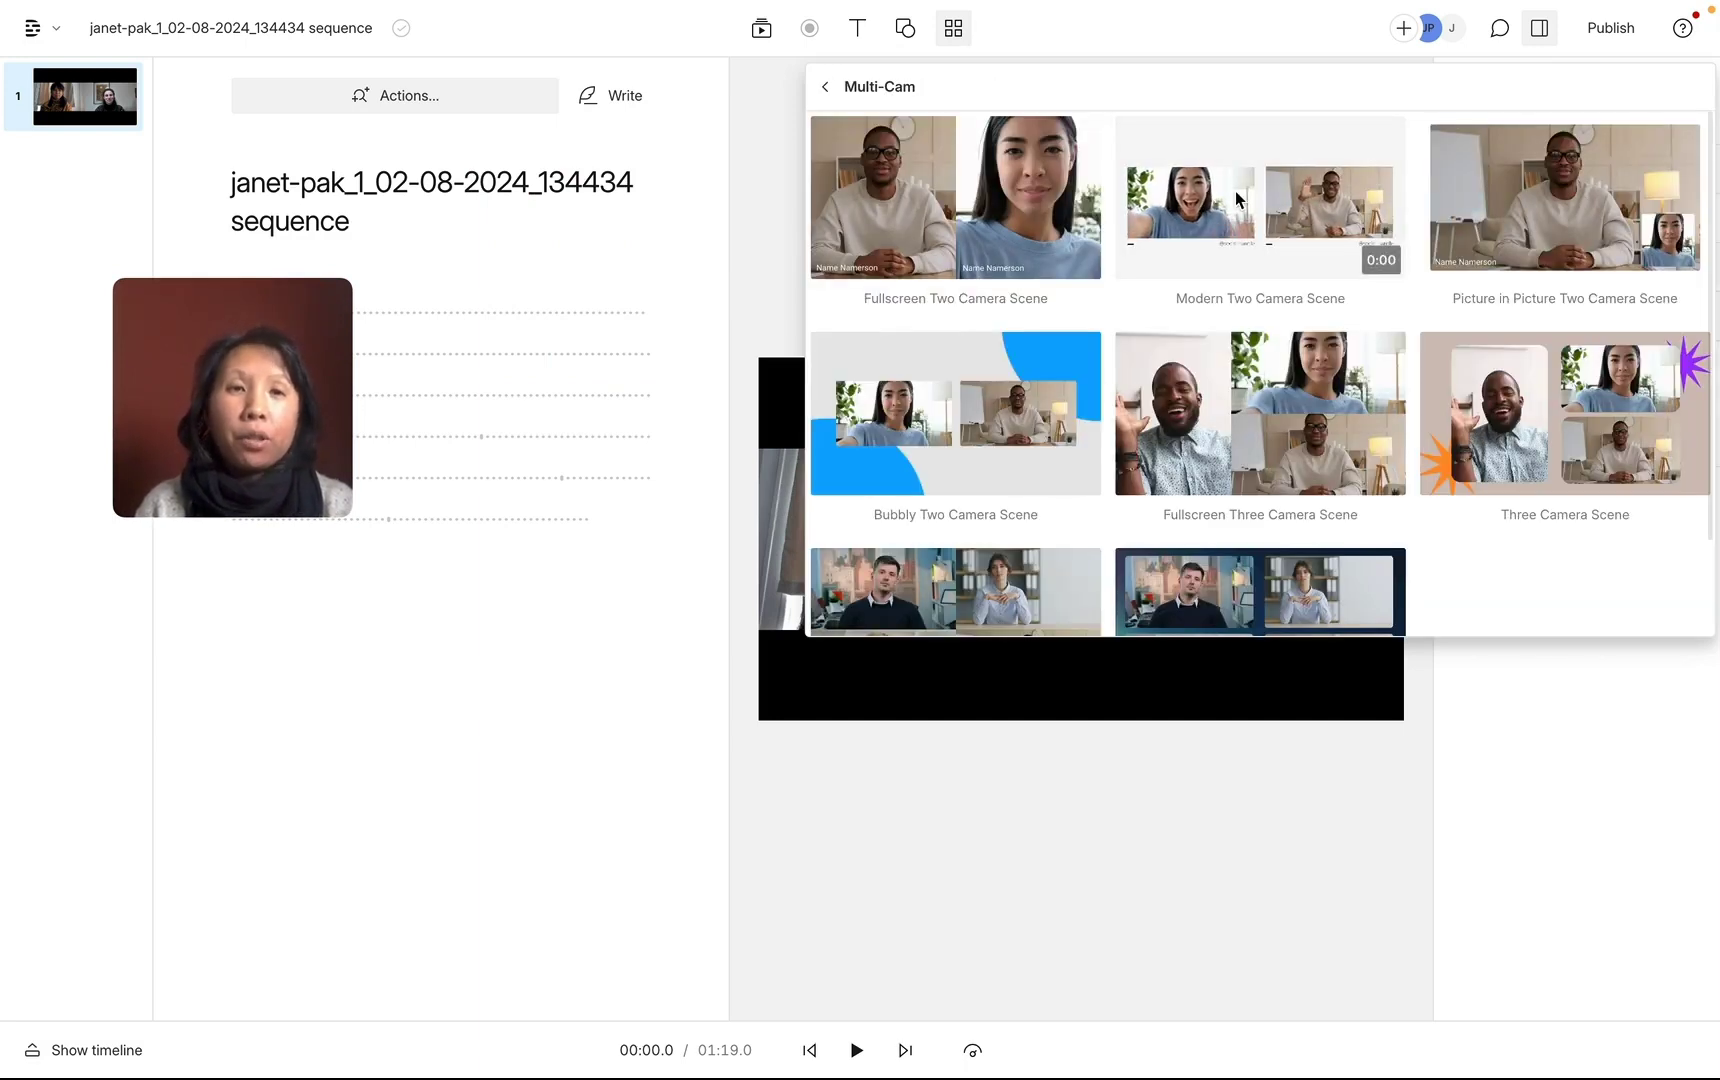
left_click(1236, 192)
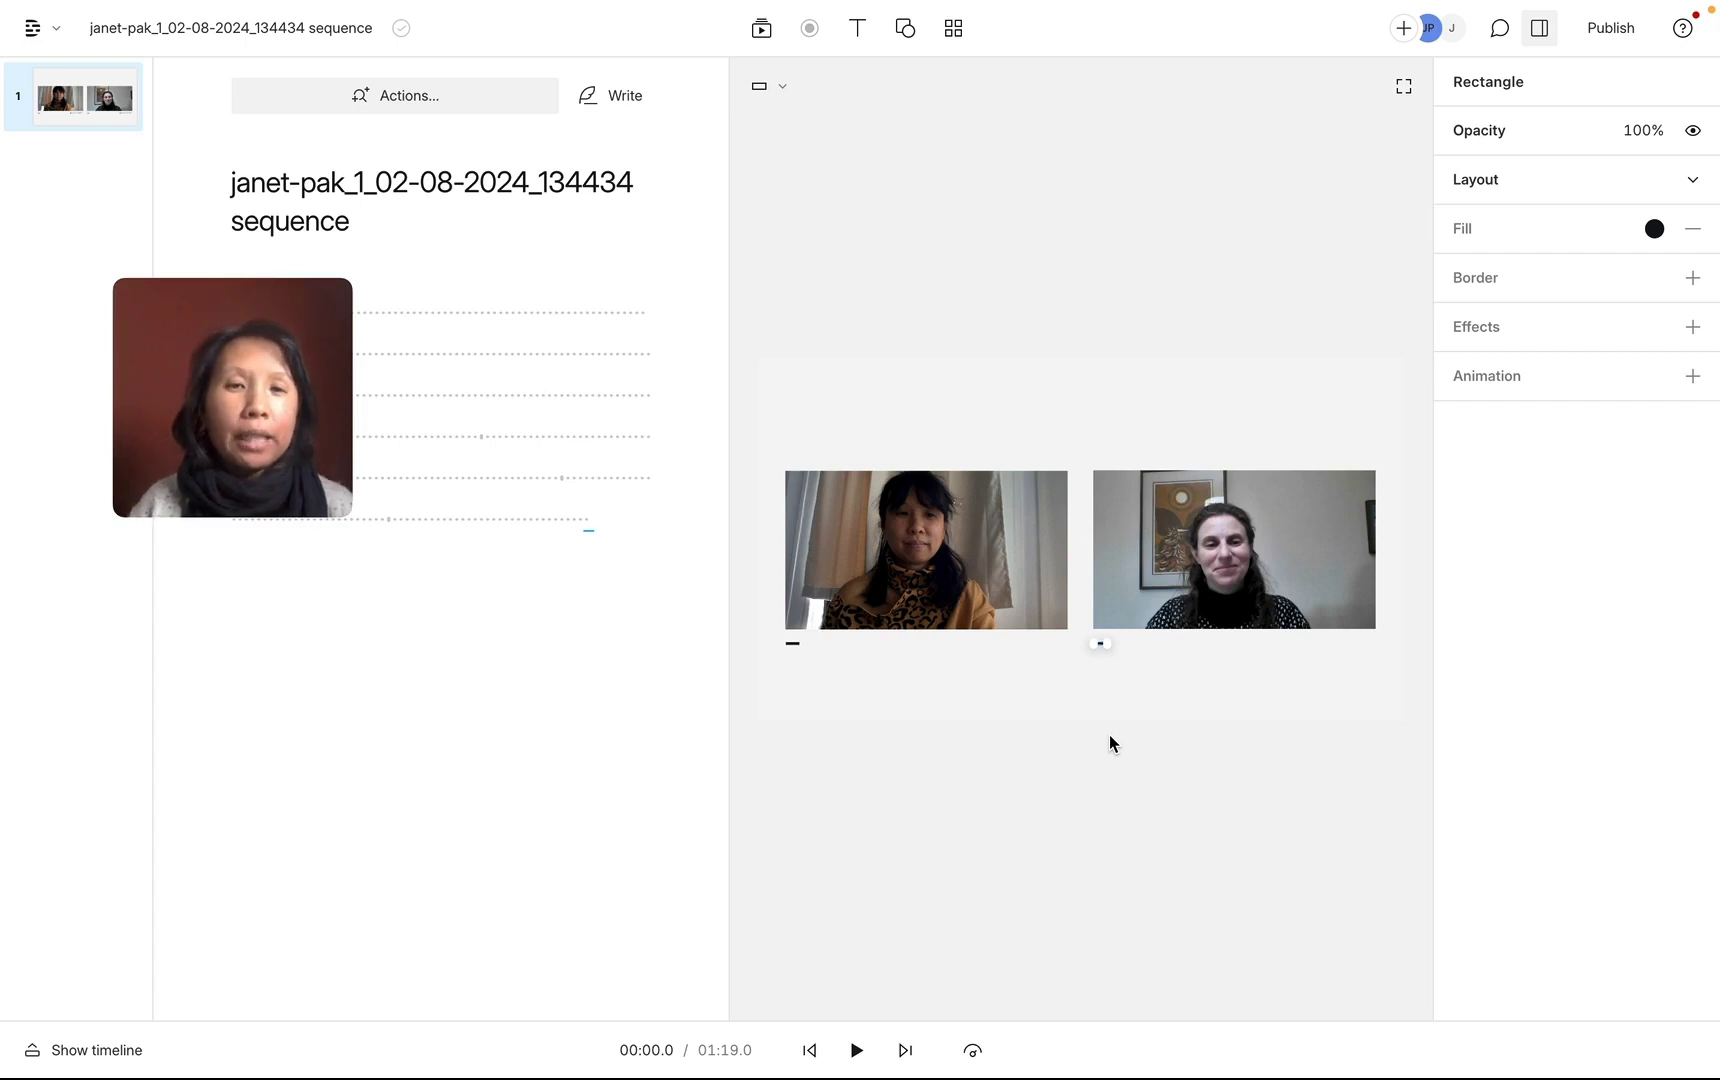
- Fill the small rectangle beneath the second participant's video with yellow
left_click(1653, 230)
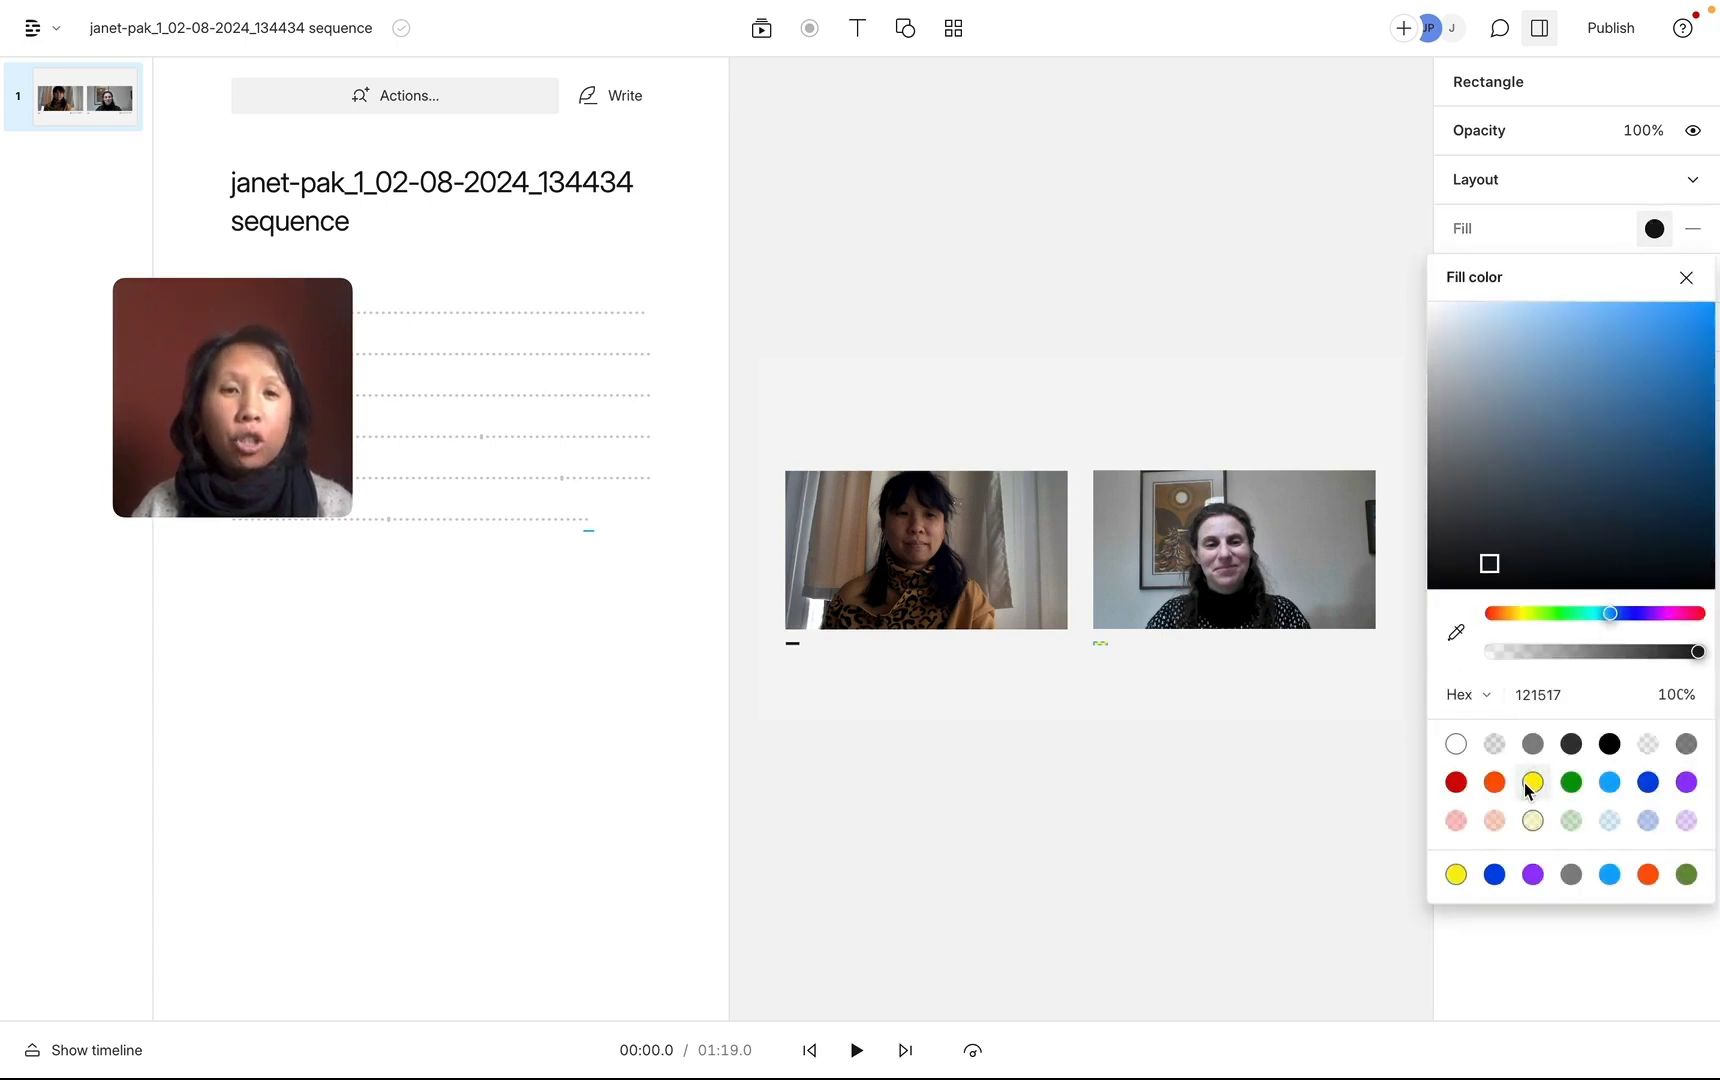
left_click(1530, 782)
left_click(1380, 315)
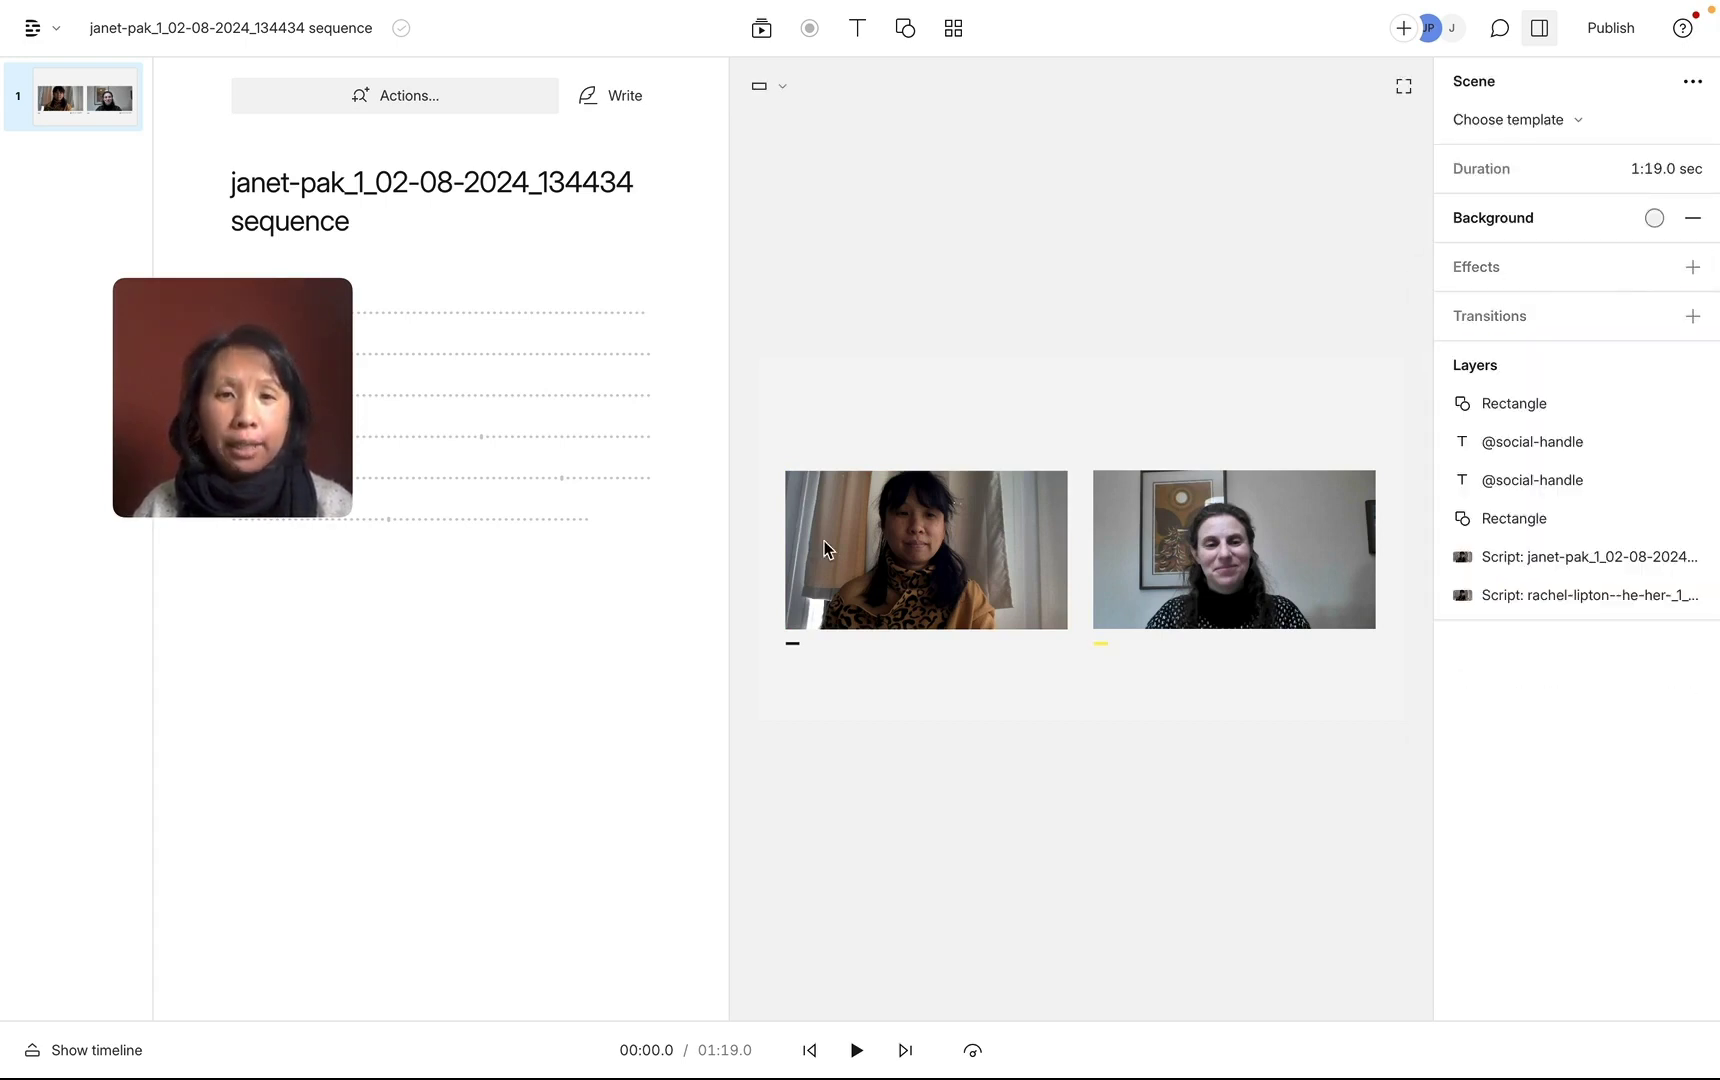
left_click(1482, 402)
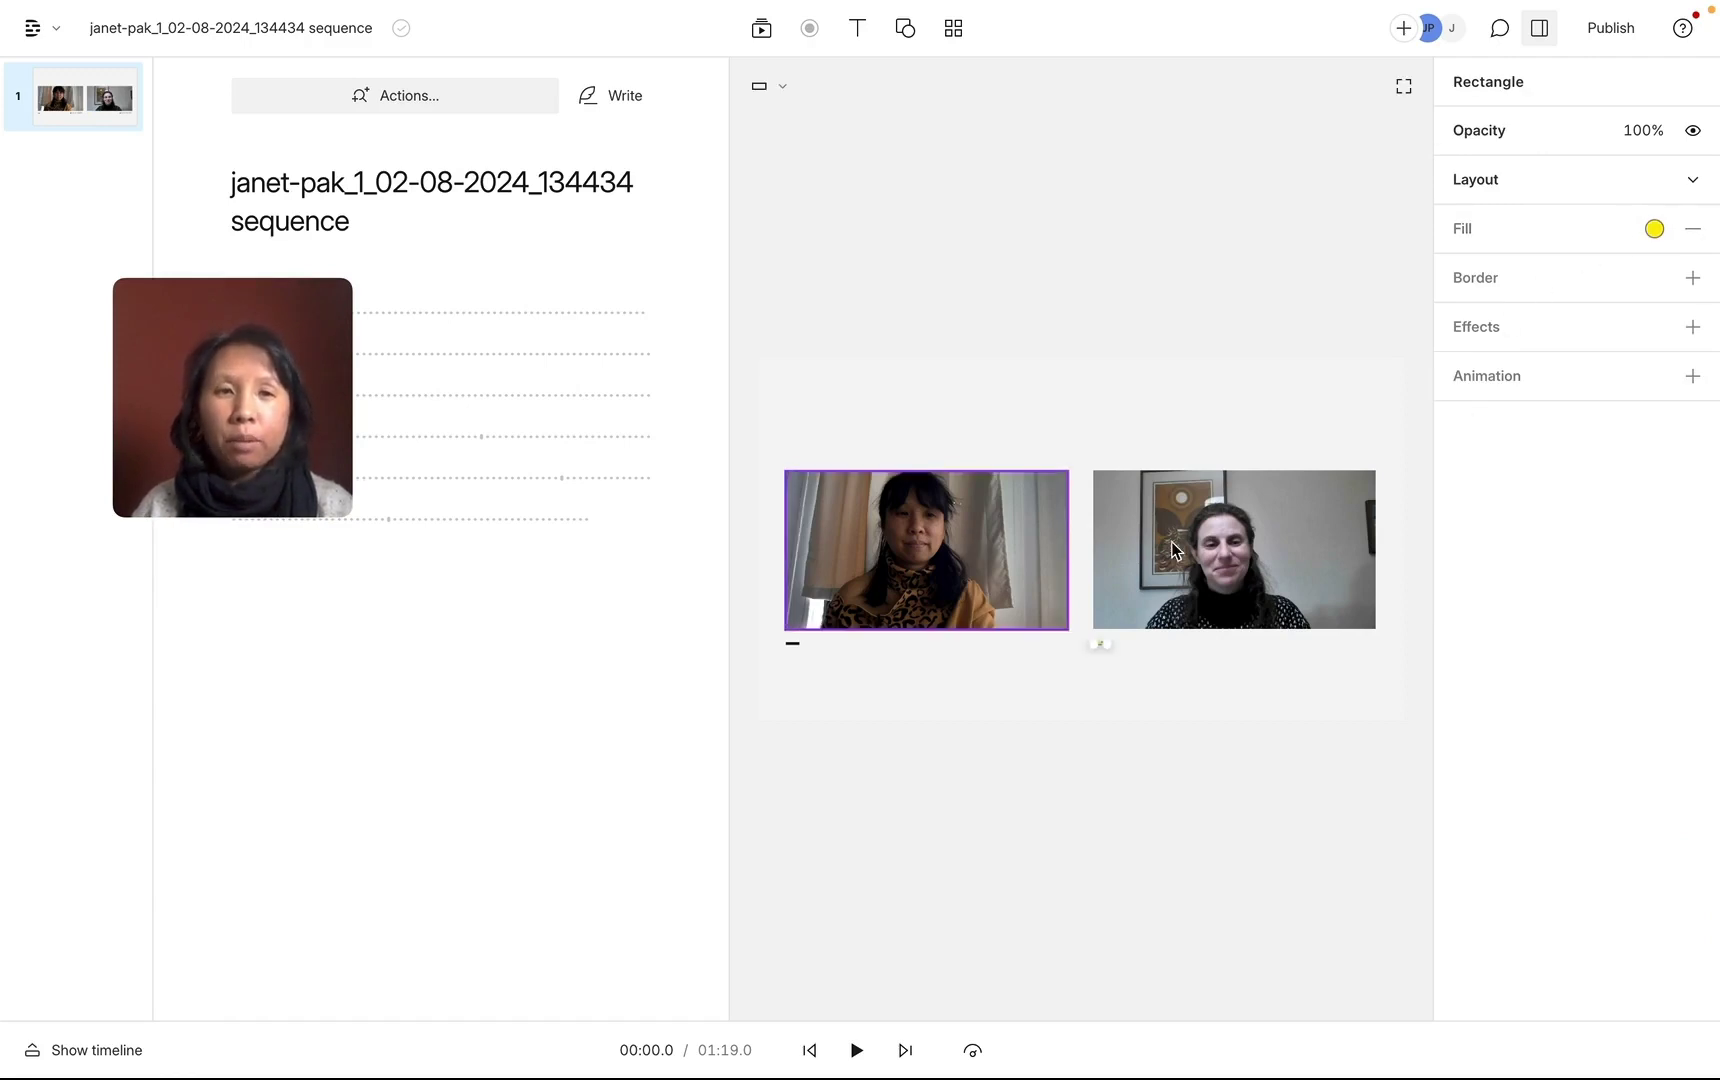
left_click(1215, 550)
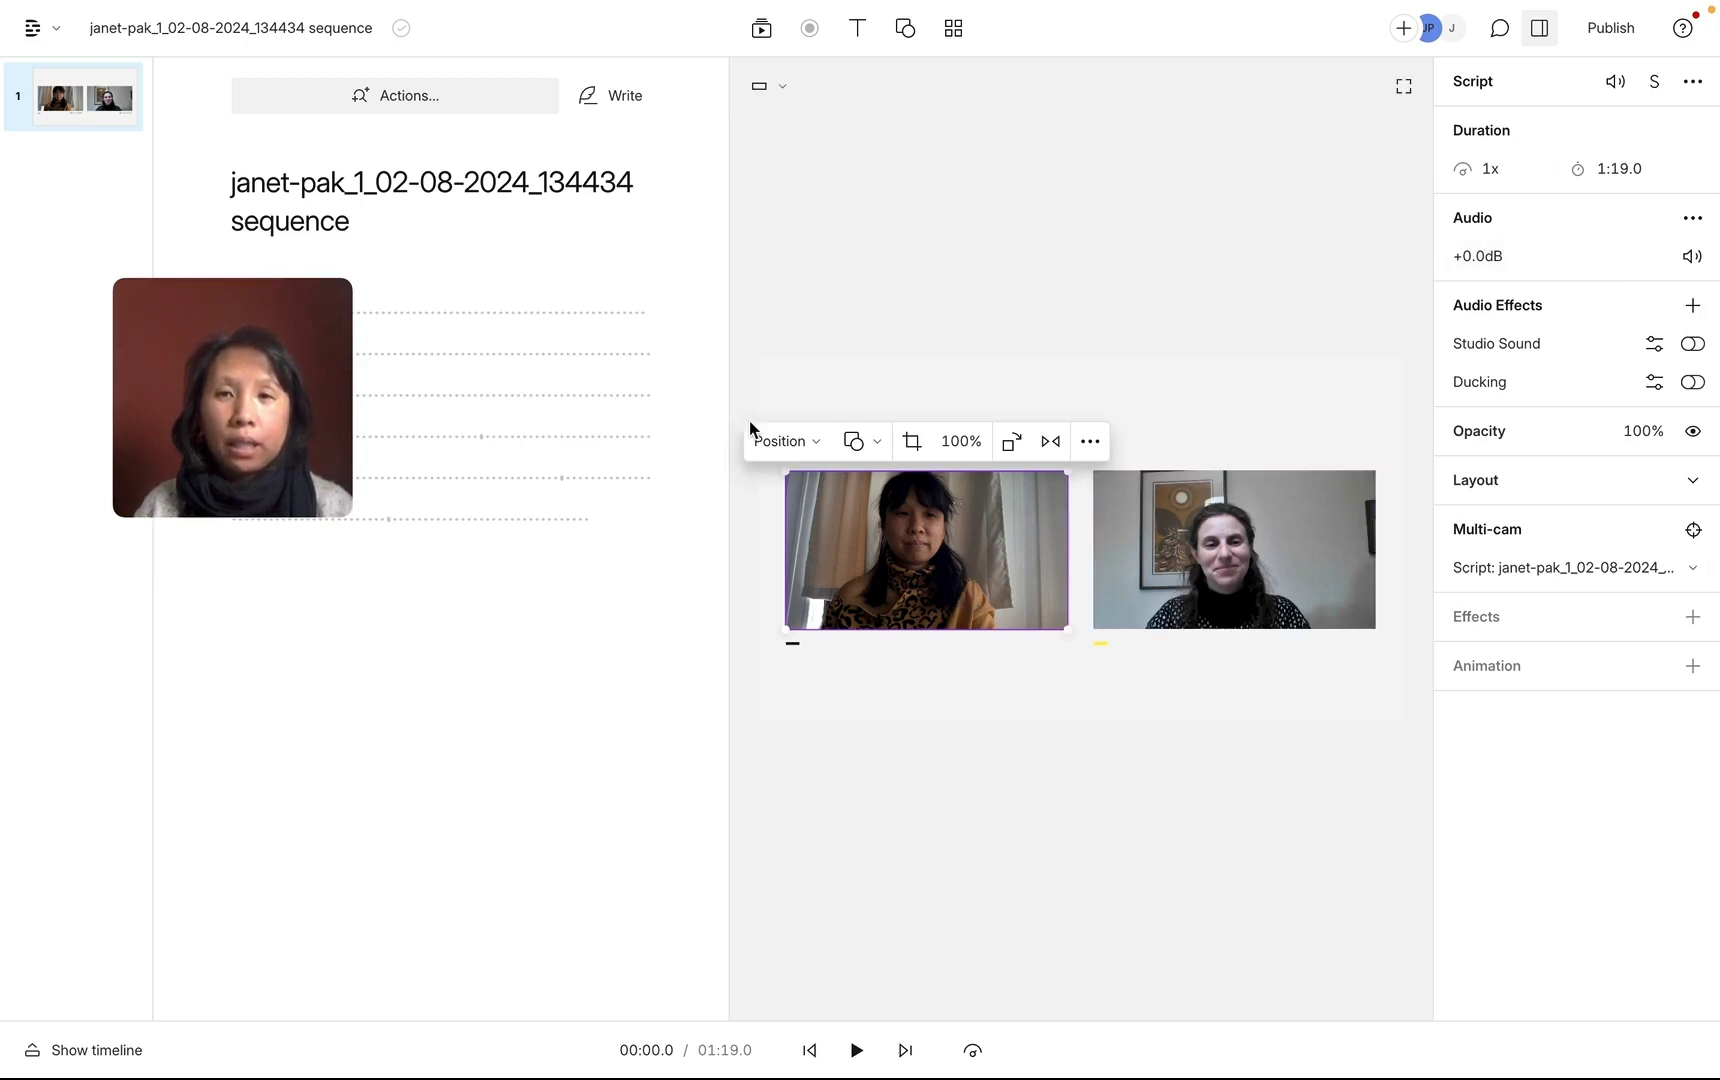
- Set the scene's background colour to yellow (ffee00)
left_click(76, 98)
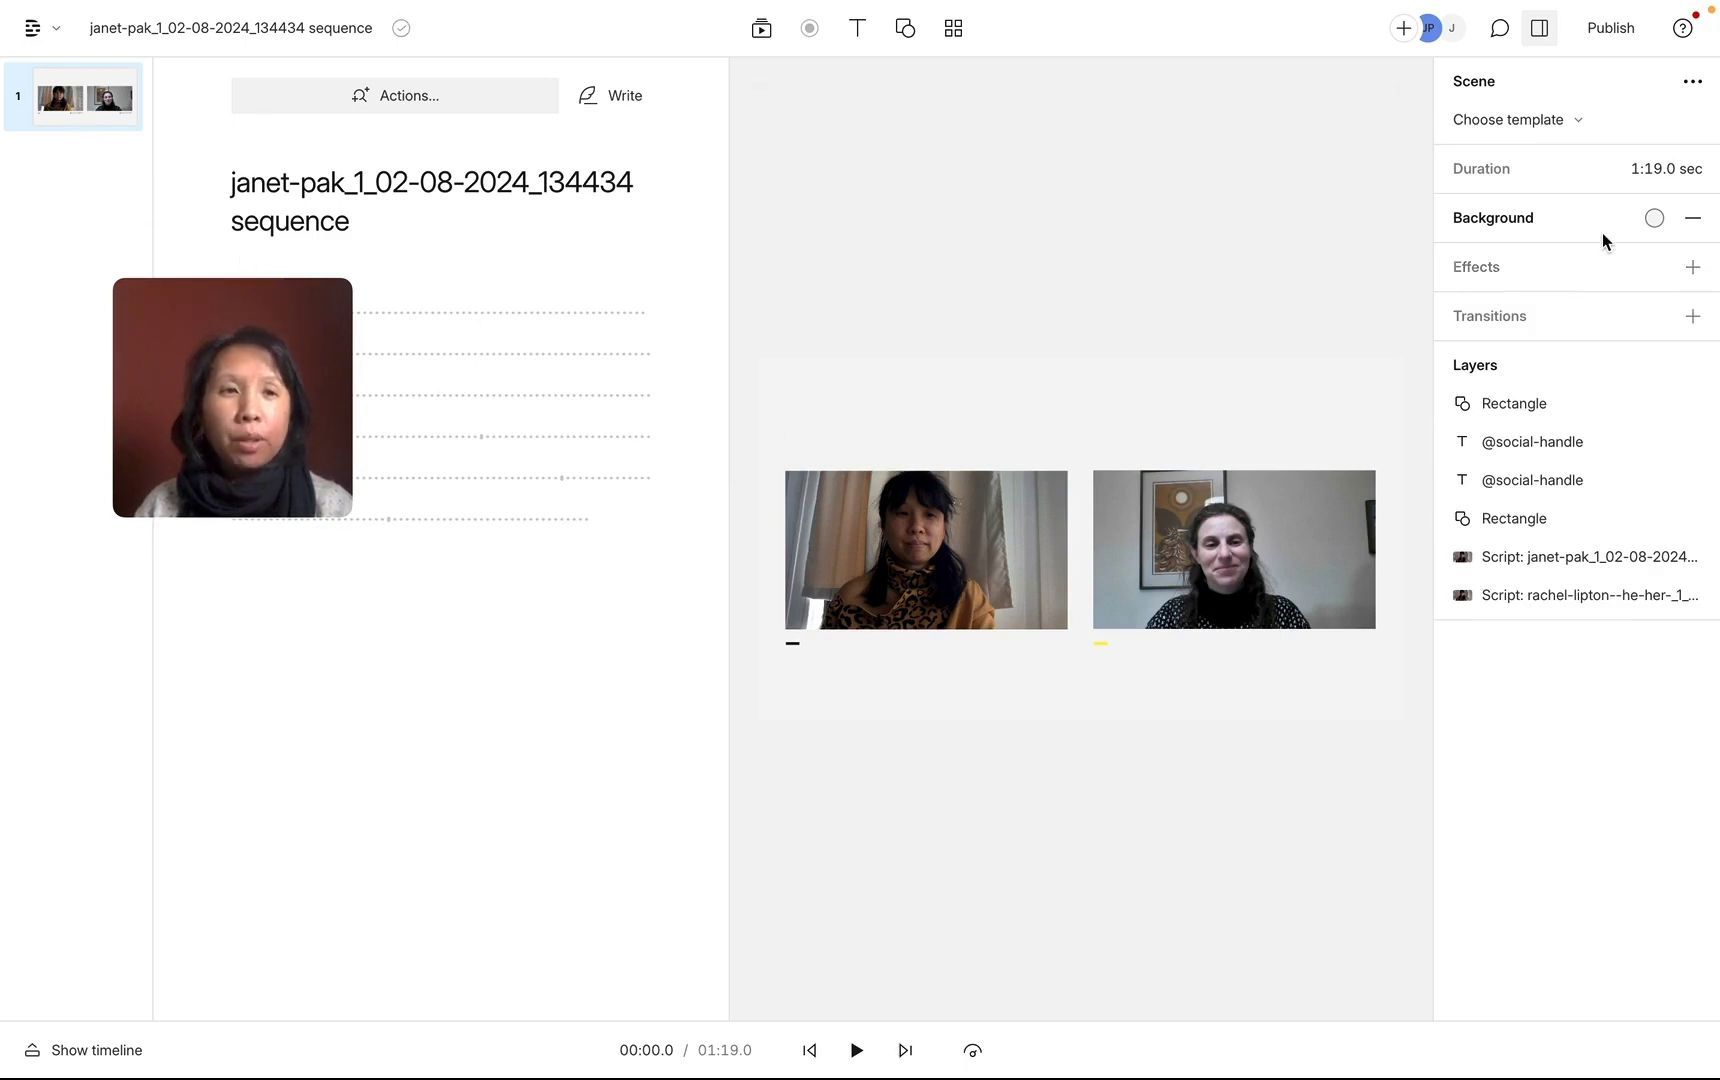
left_click(1655, 218)
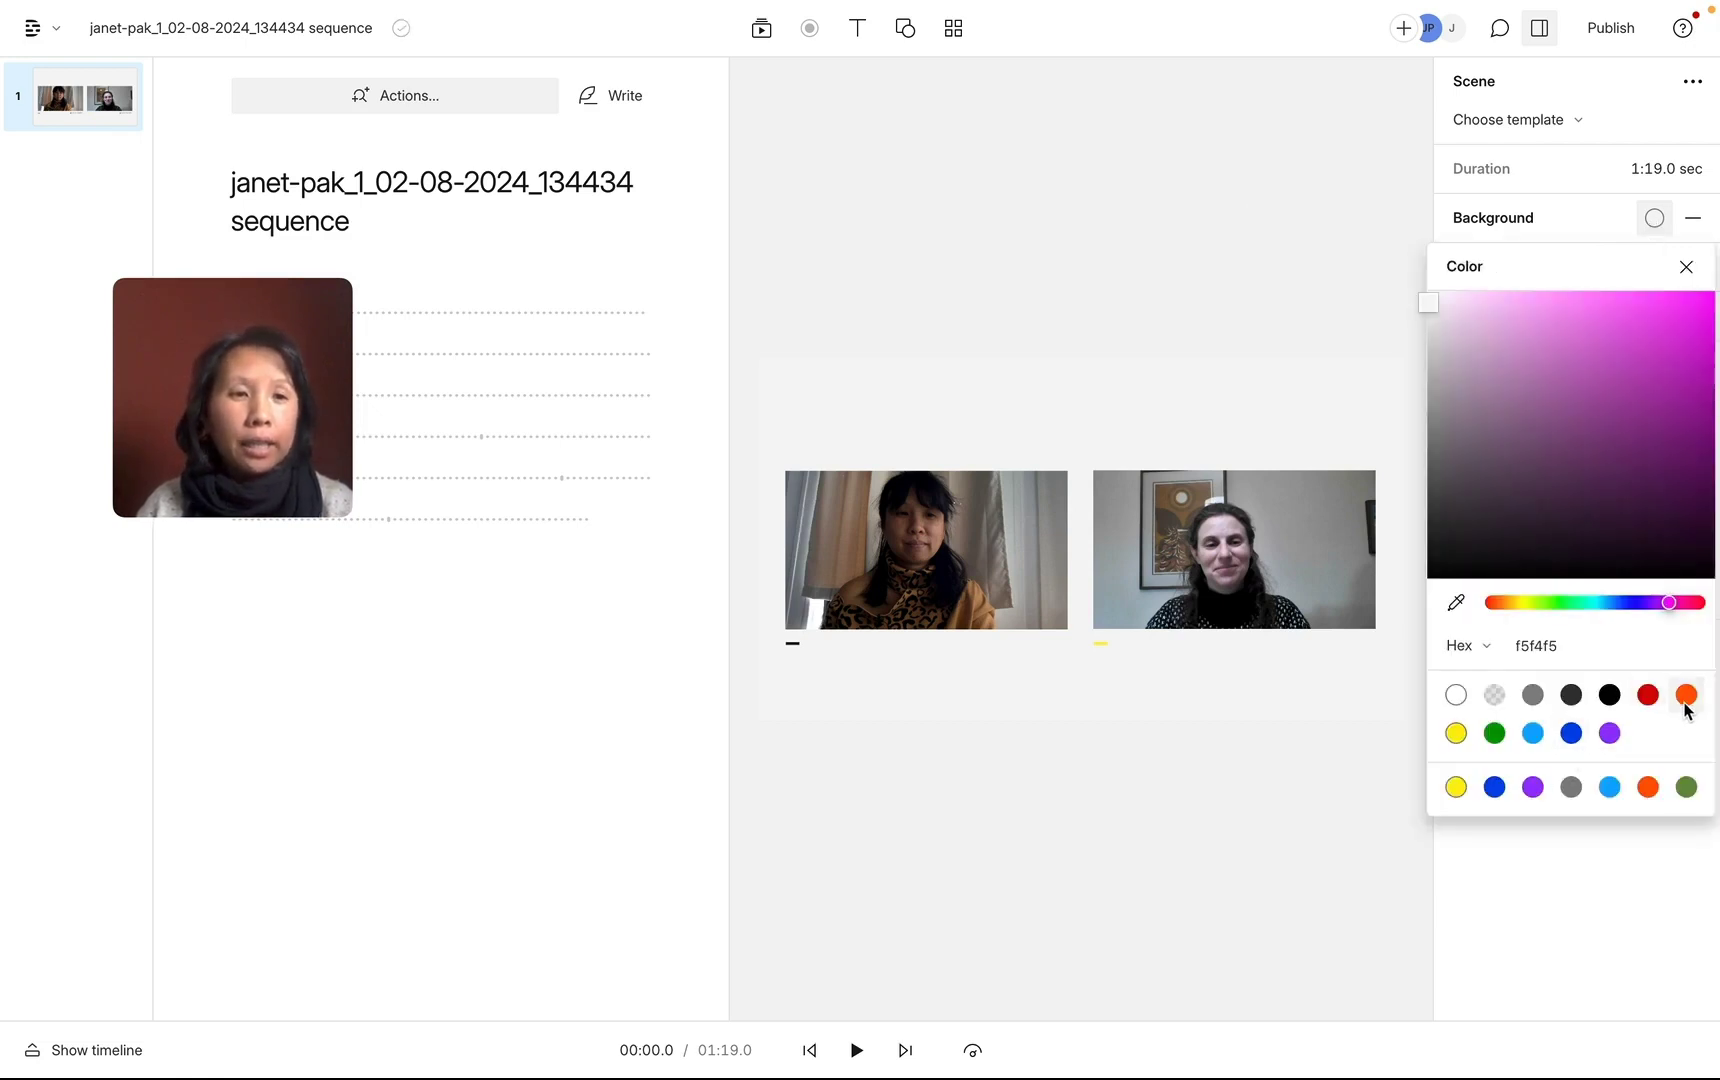
left_click(1456, 734)
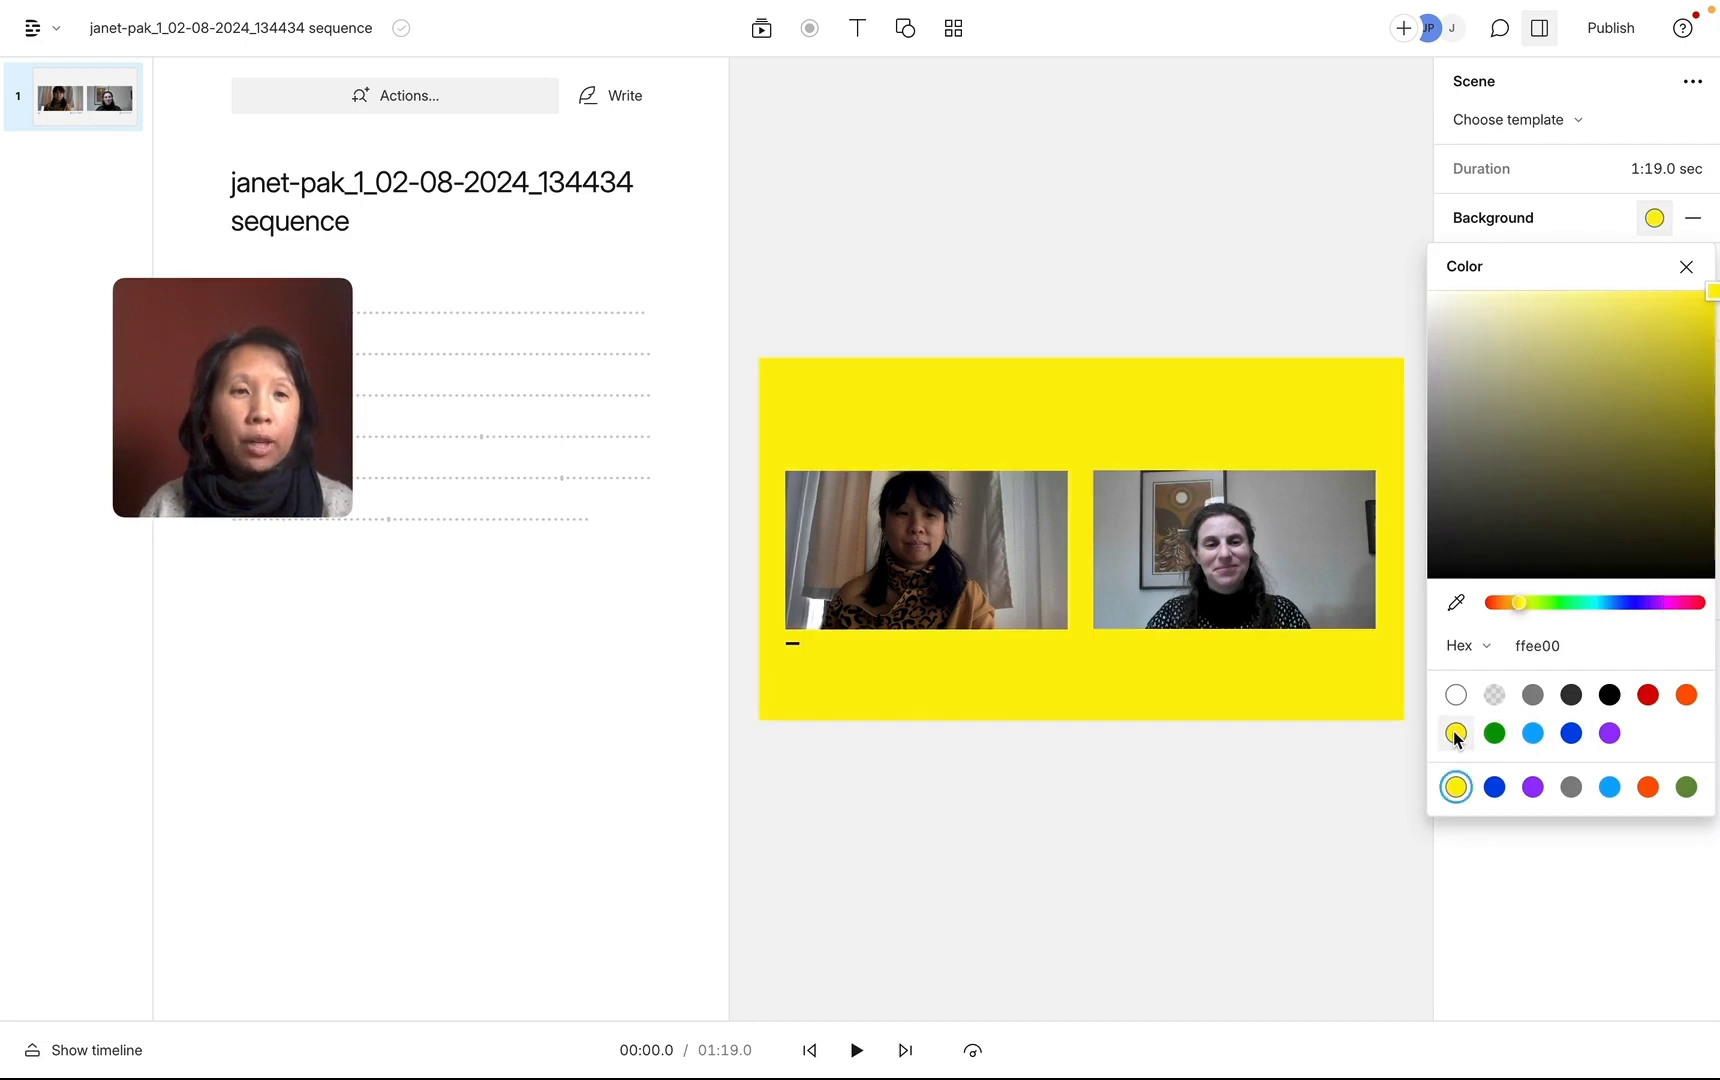
left_click(1090, 787)
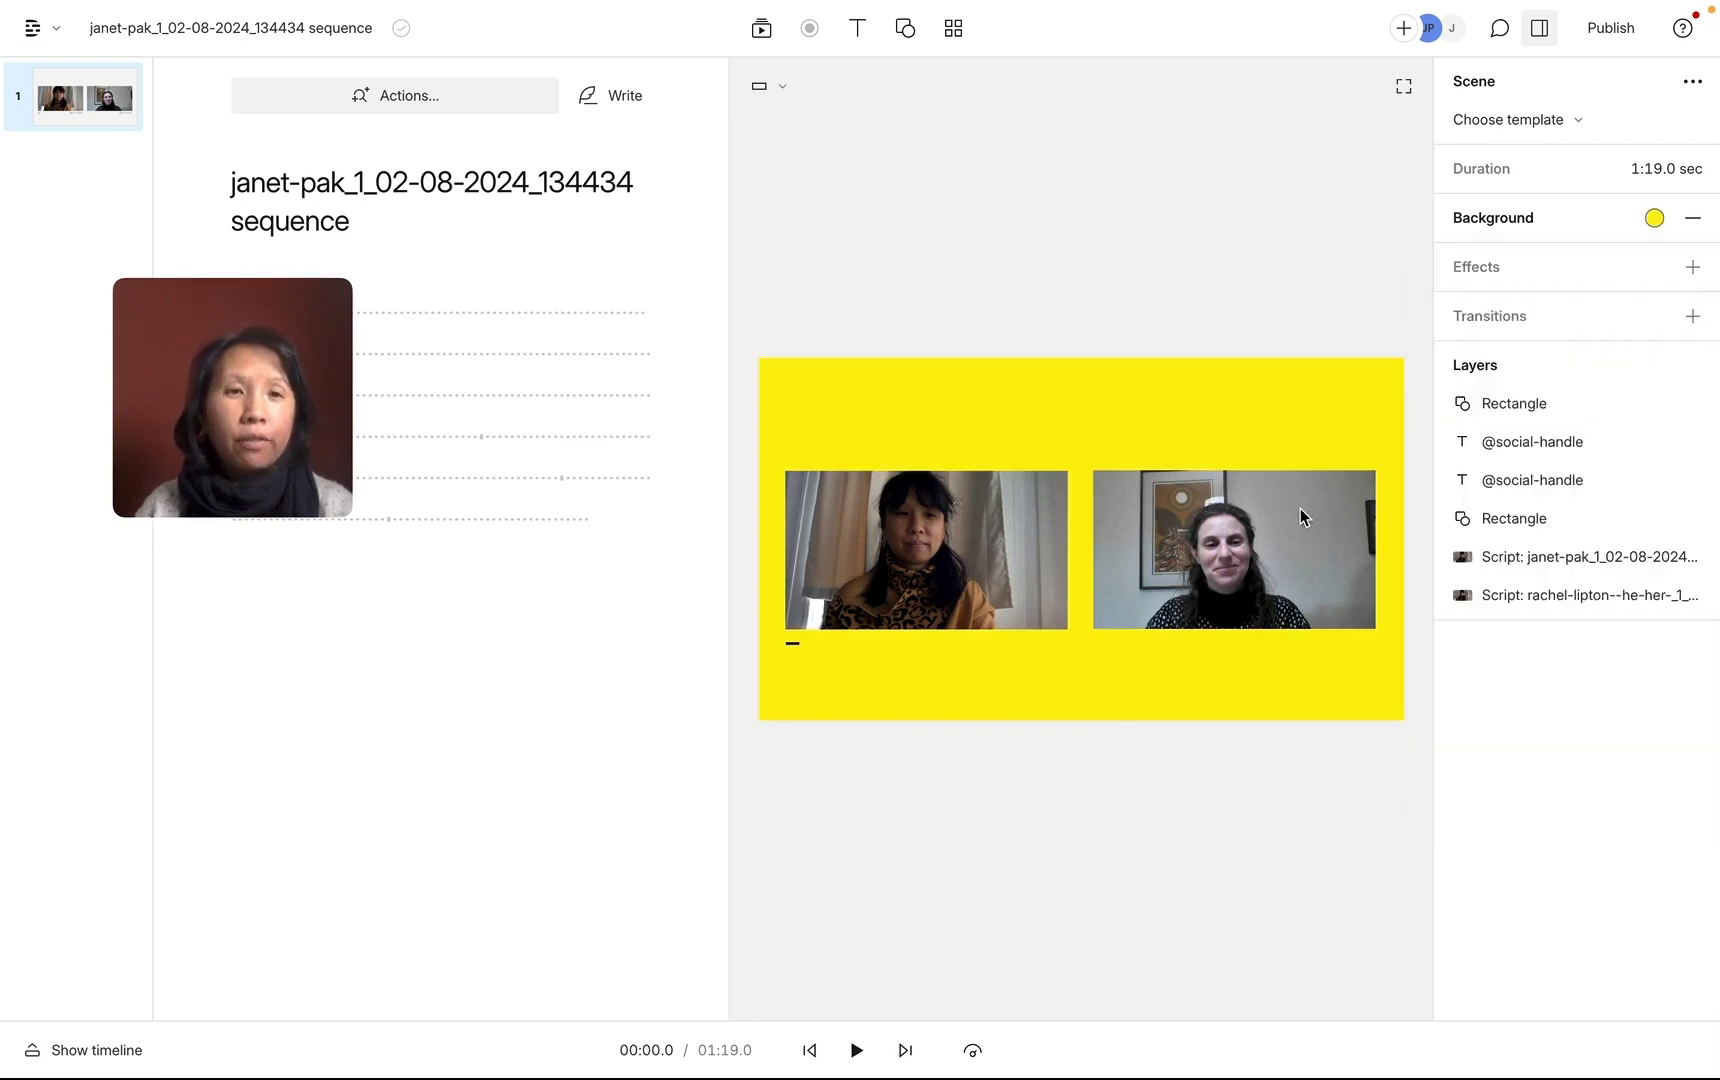
- Enlarge the social-handle text box beneath the second participant's video and open its placeholder text for editing
left_click(1521, 436)
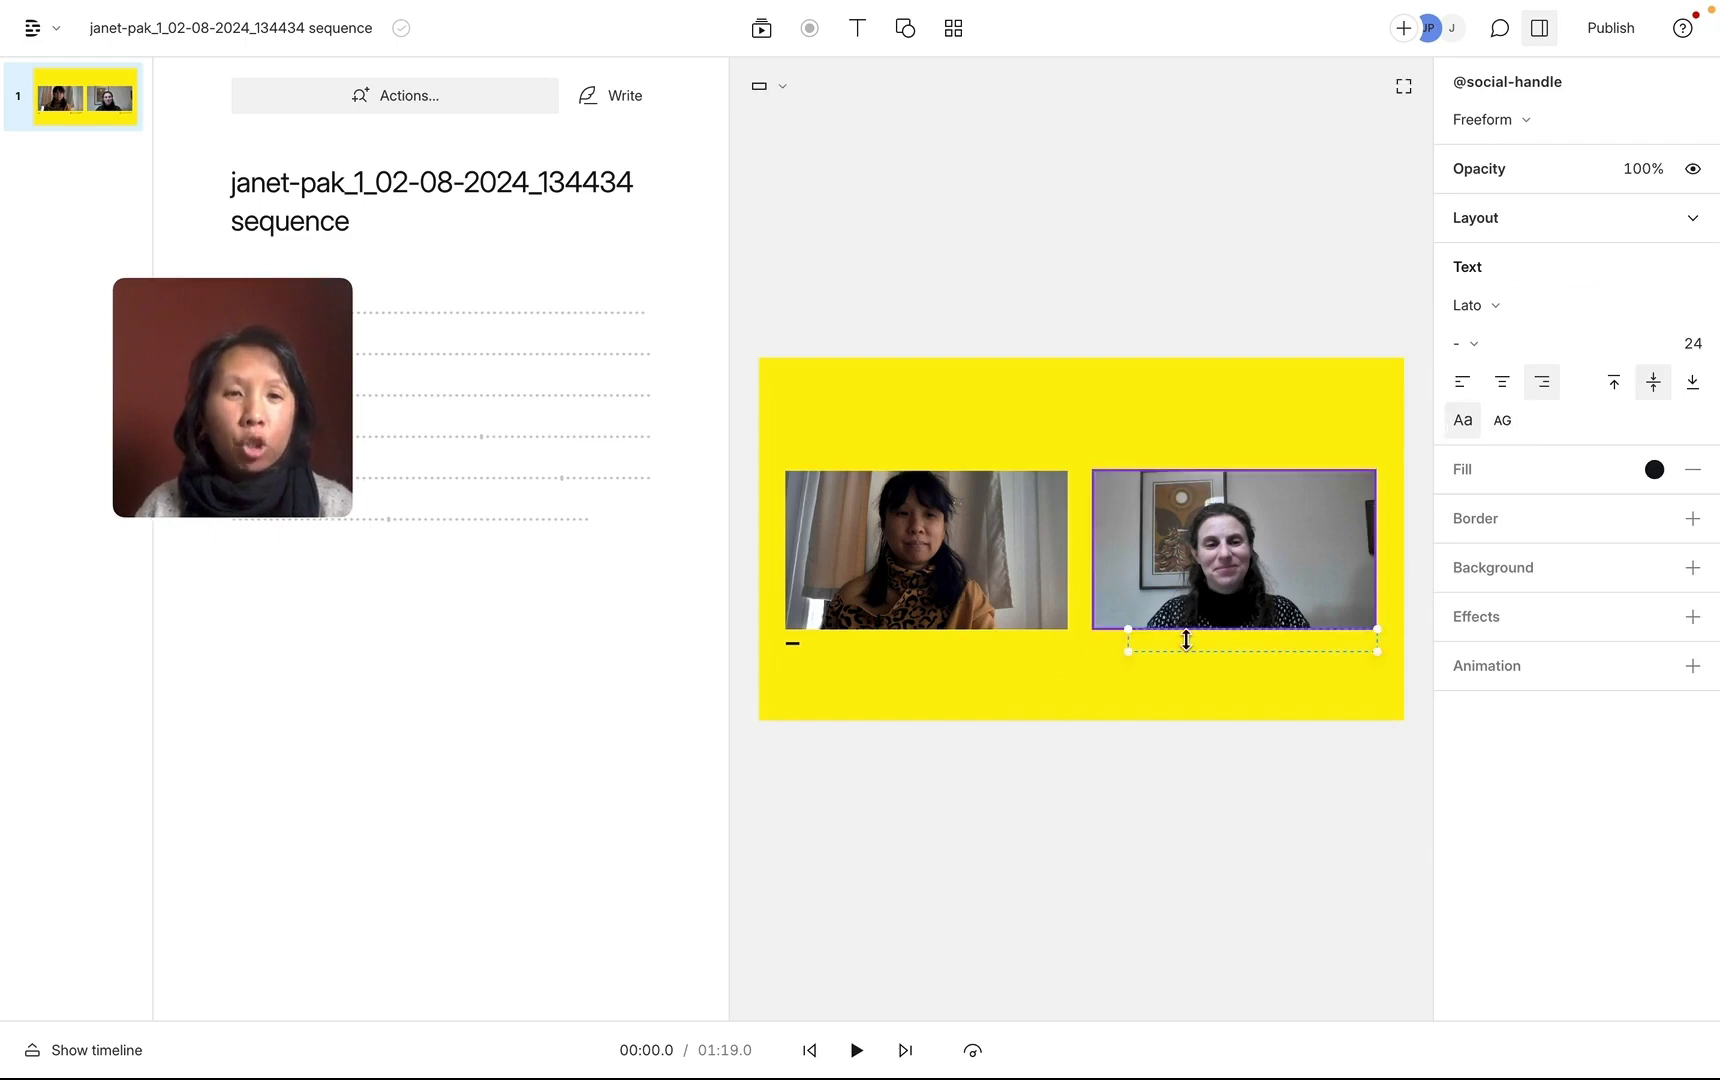
left_click(1194, 685)
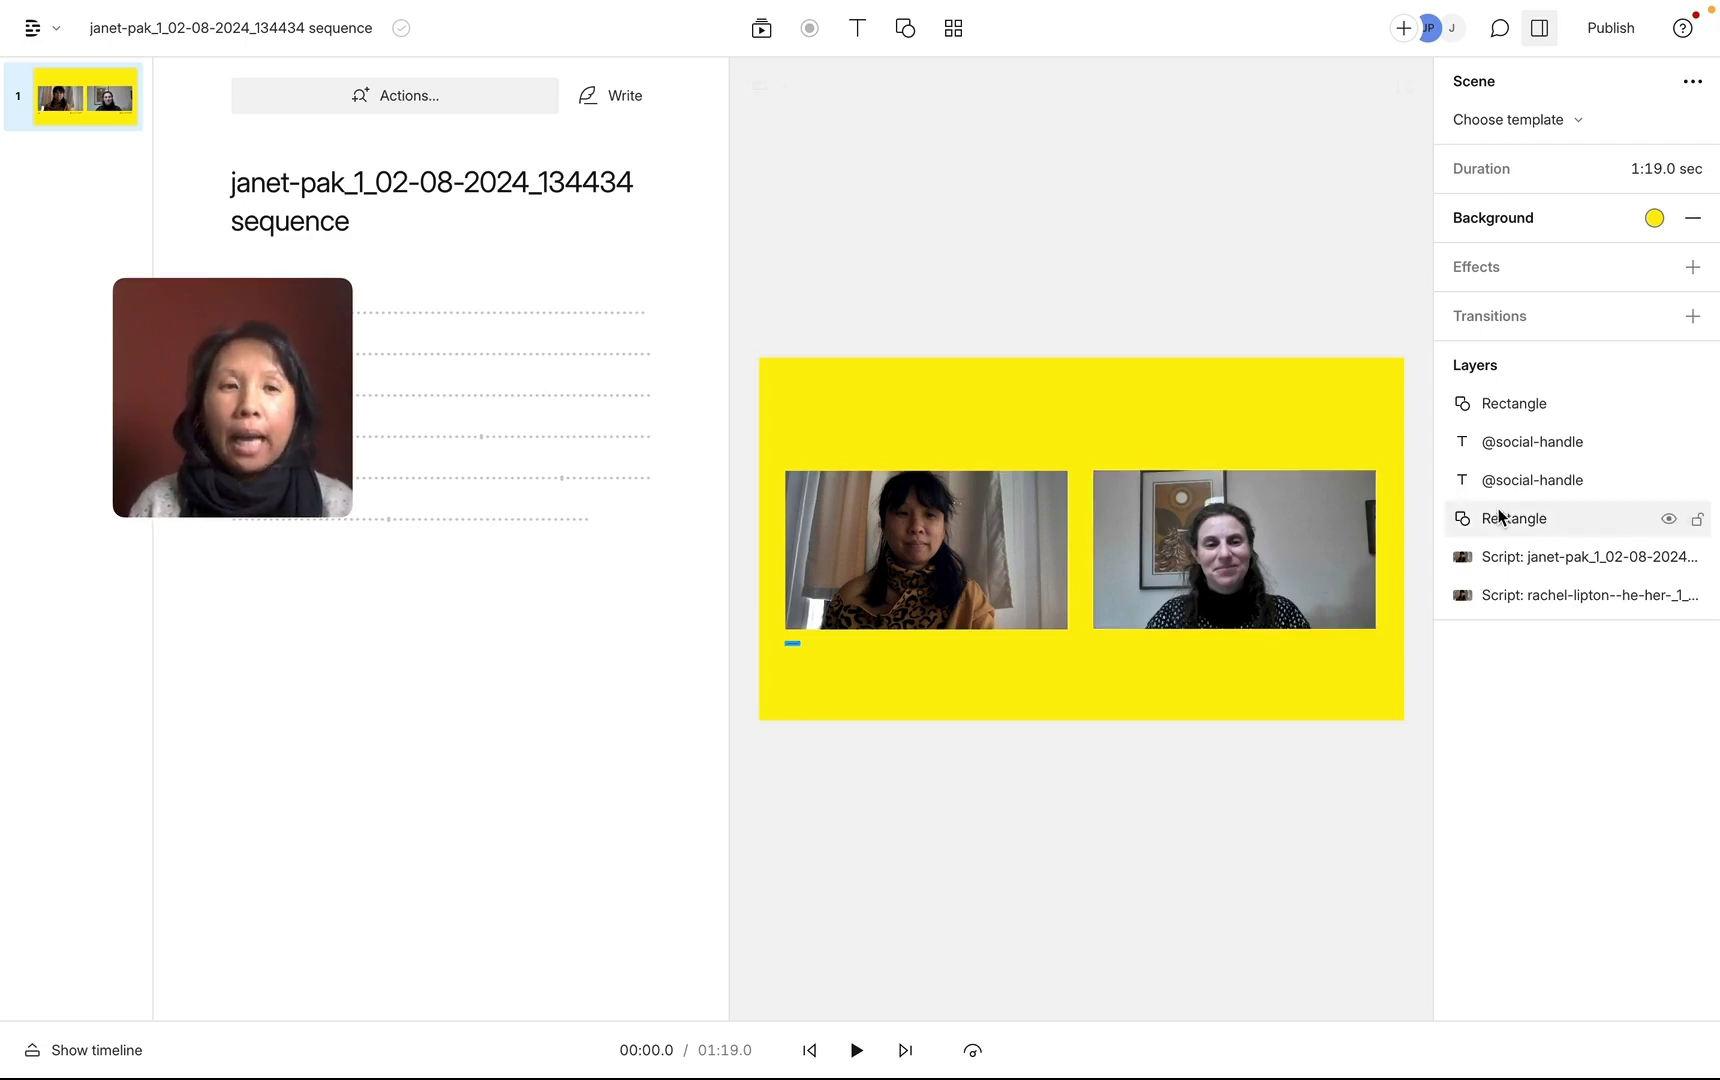
left_click(1525, 450)
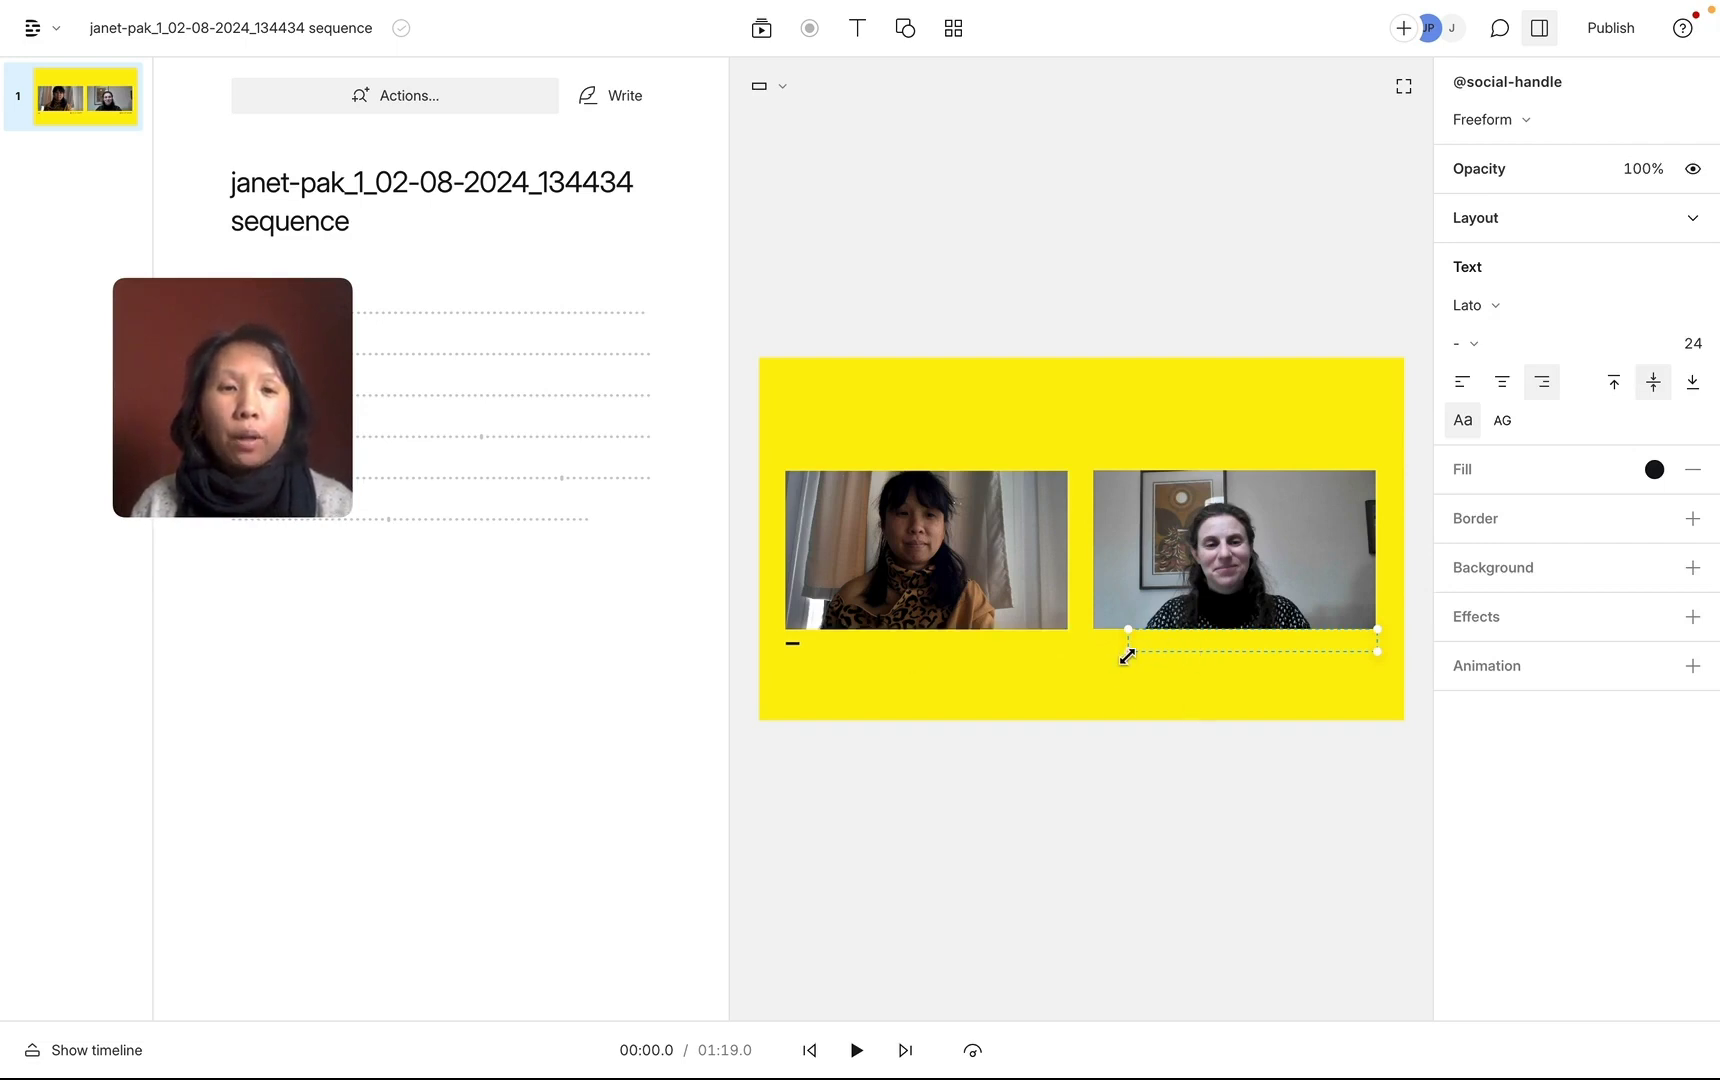
left_click(1182, 634)
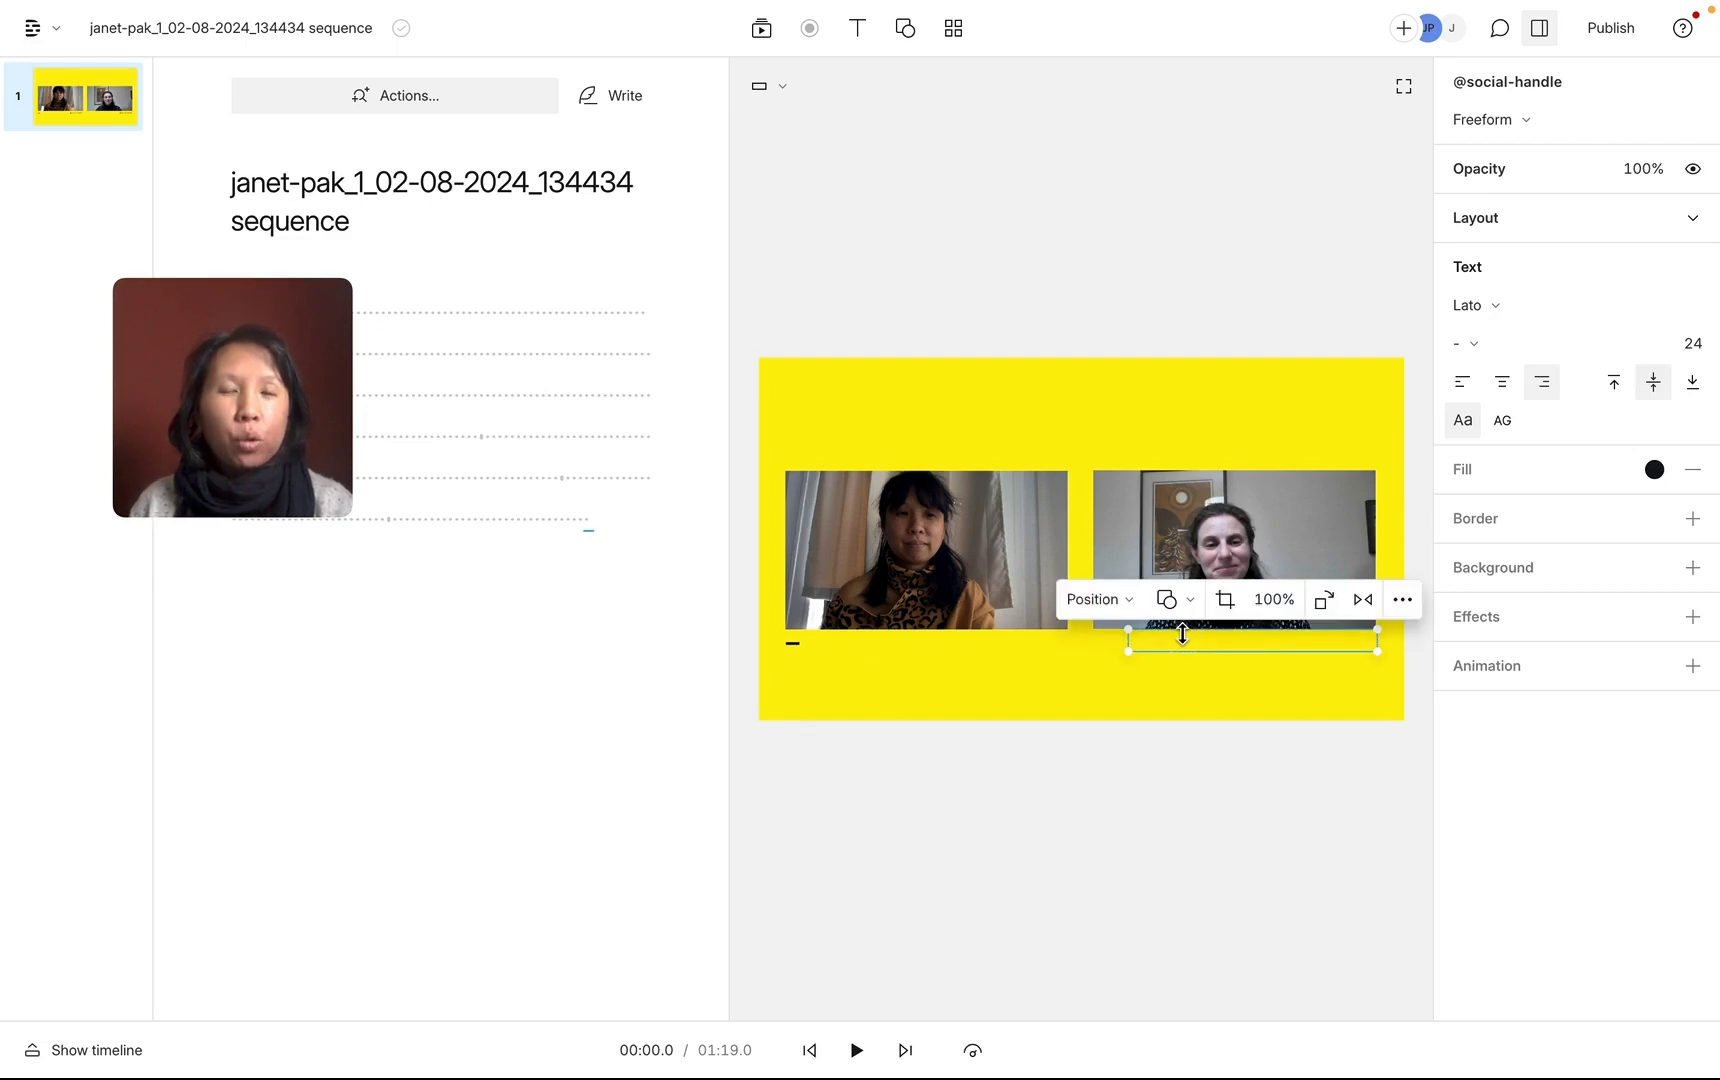
left_click_drag(1131, 649, 1064, 691)
double_click(1195, 664)
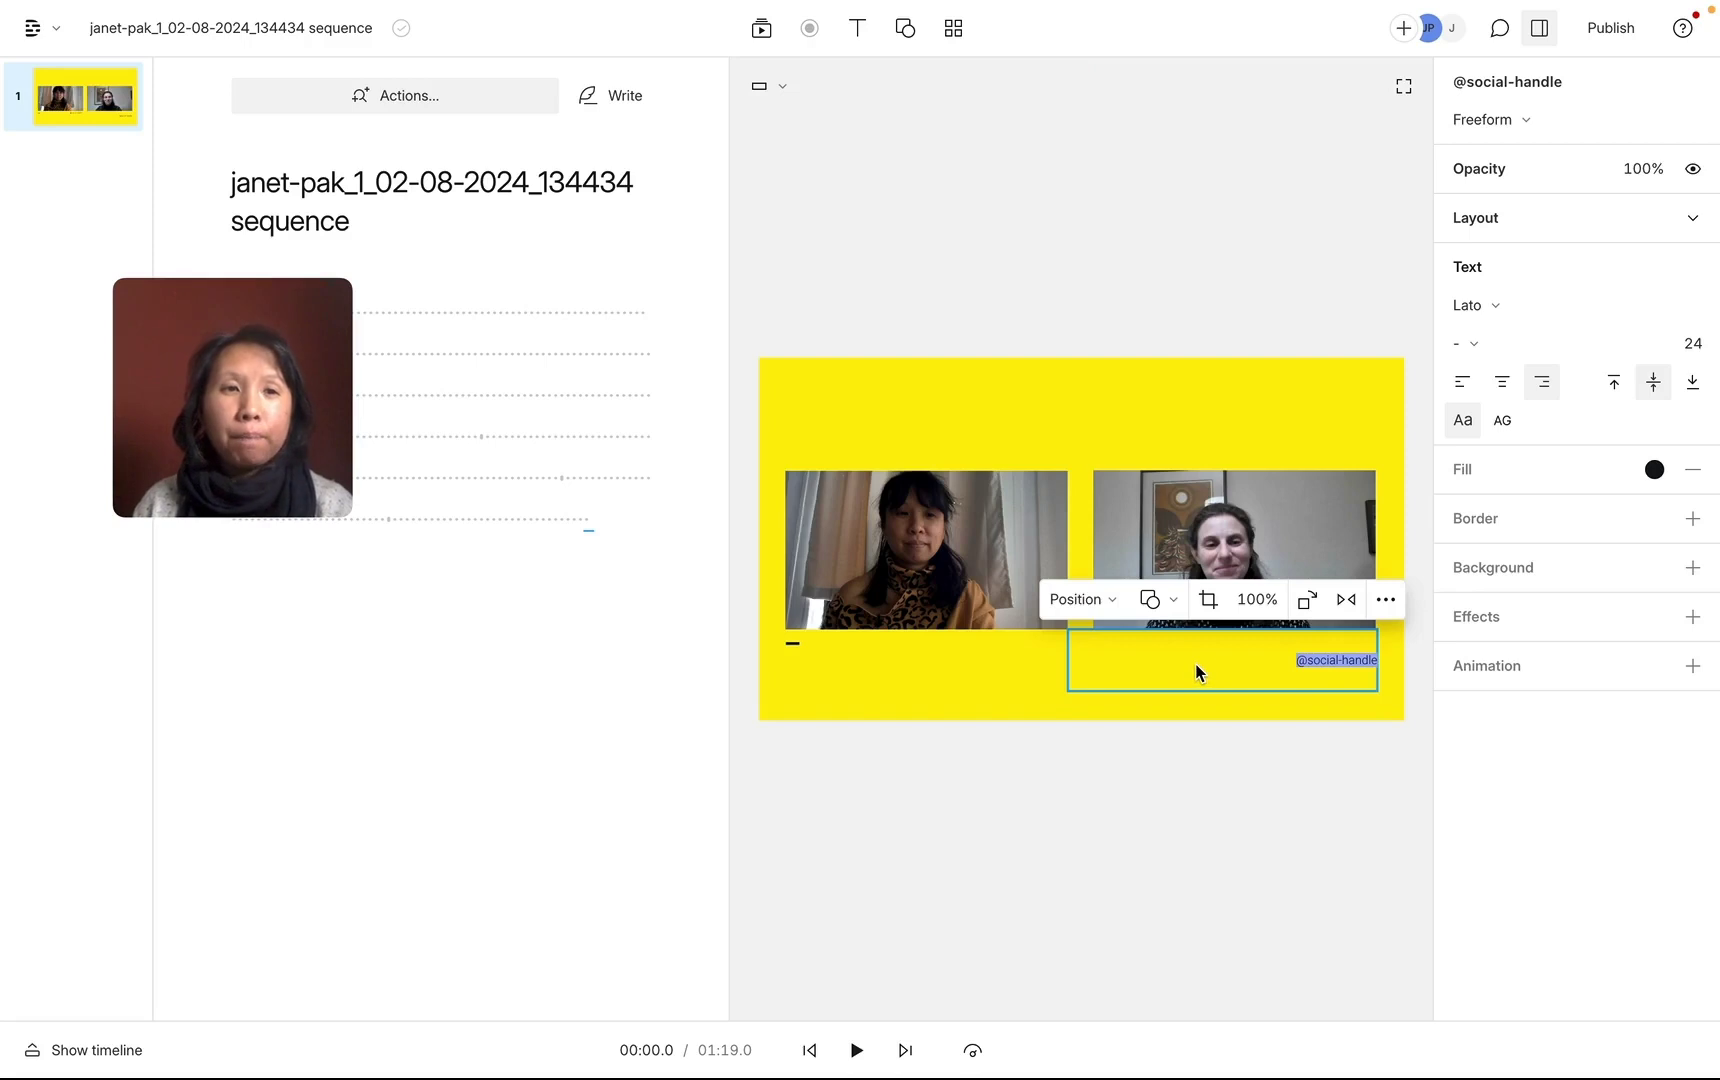
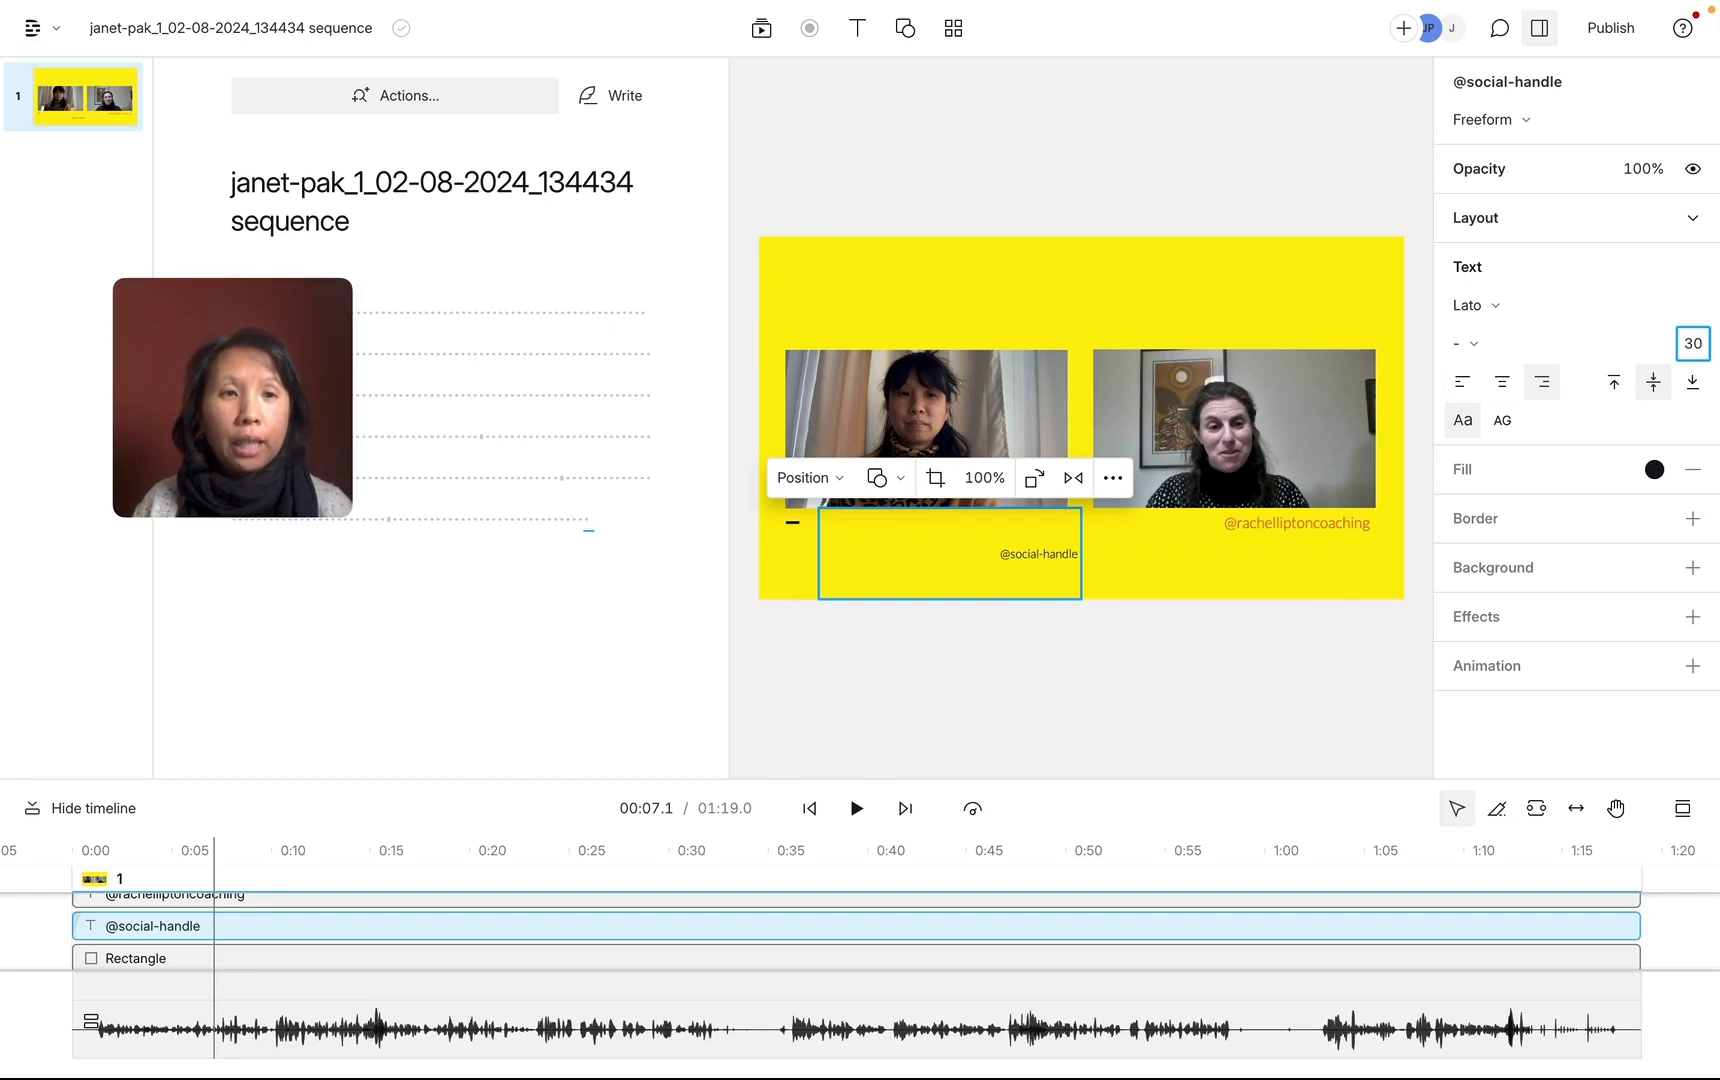
double_click(1013, 556)
type("stylebyjanet")
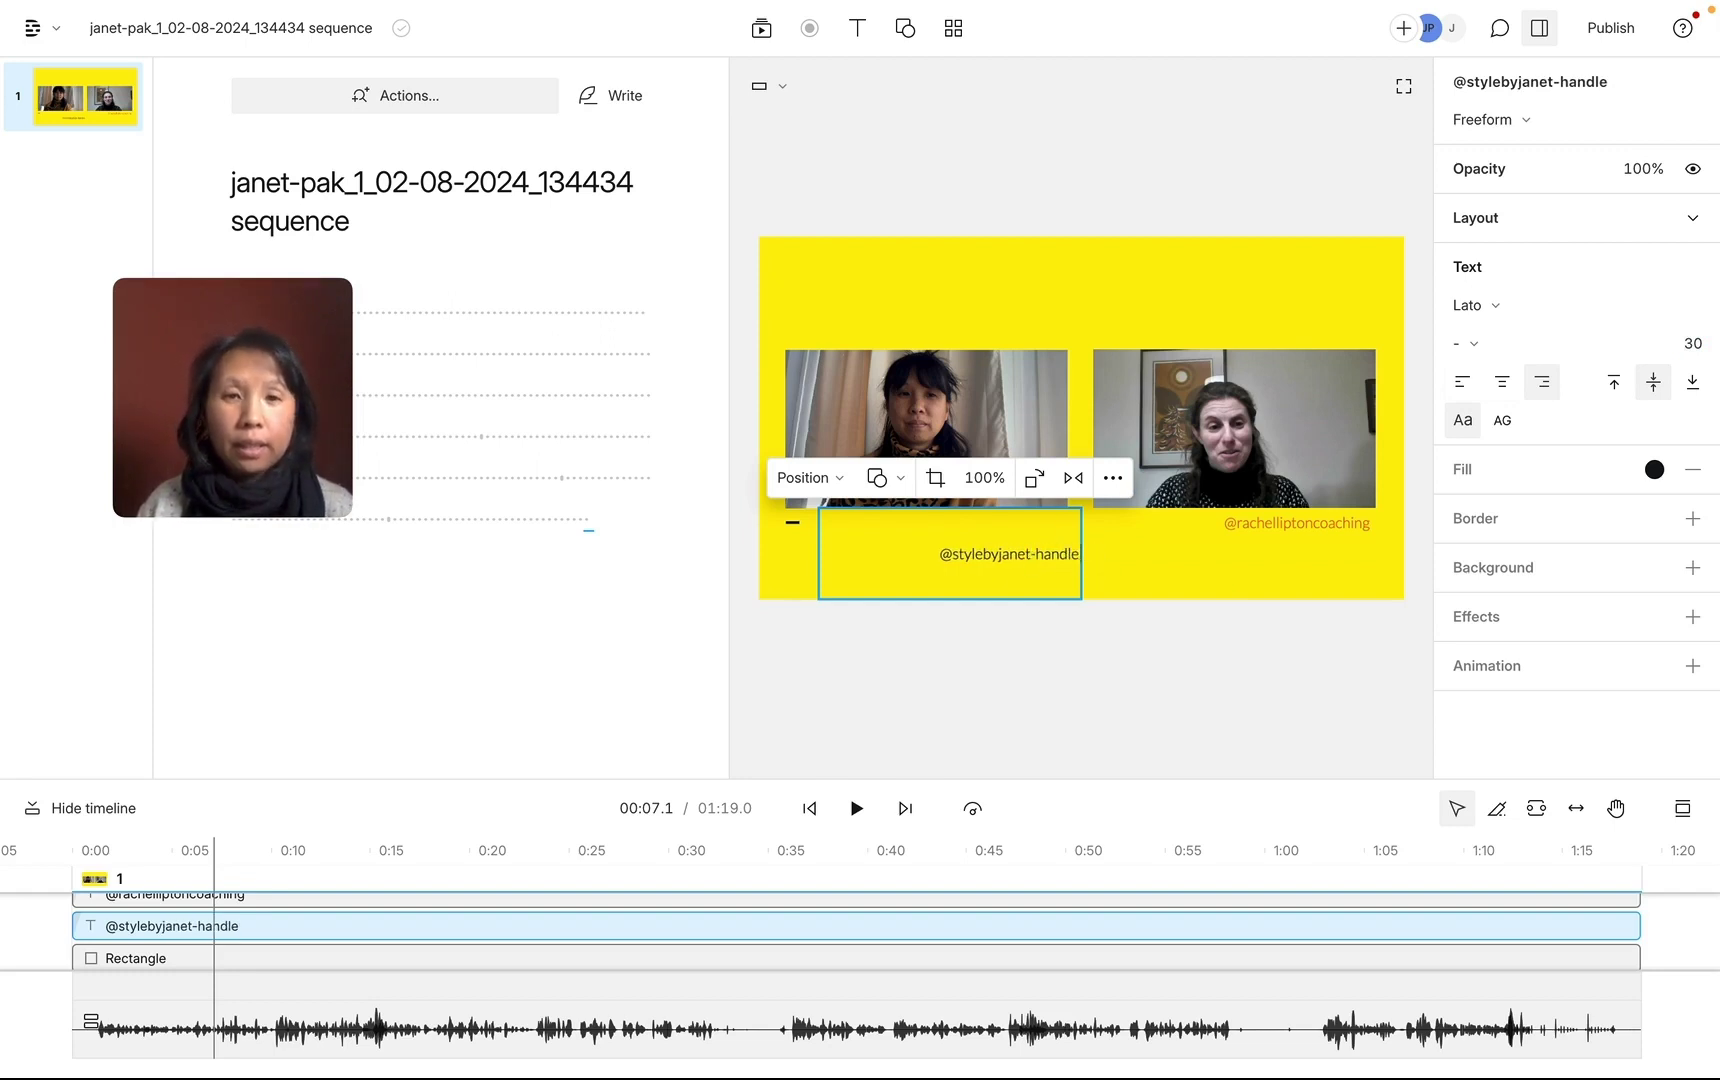
key("BackSpace")
key("BackSpace")
key("BackSpace")
key("BackSpace")
key("BackSpace")
key("BackSpace")
key("BackSpace")
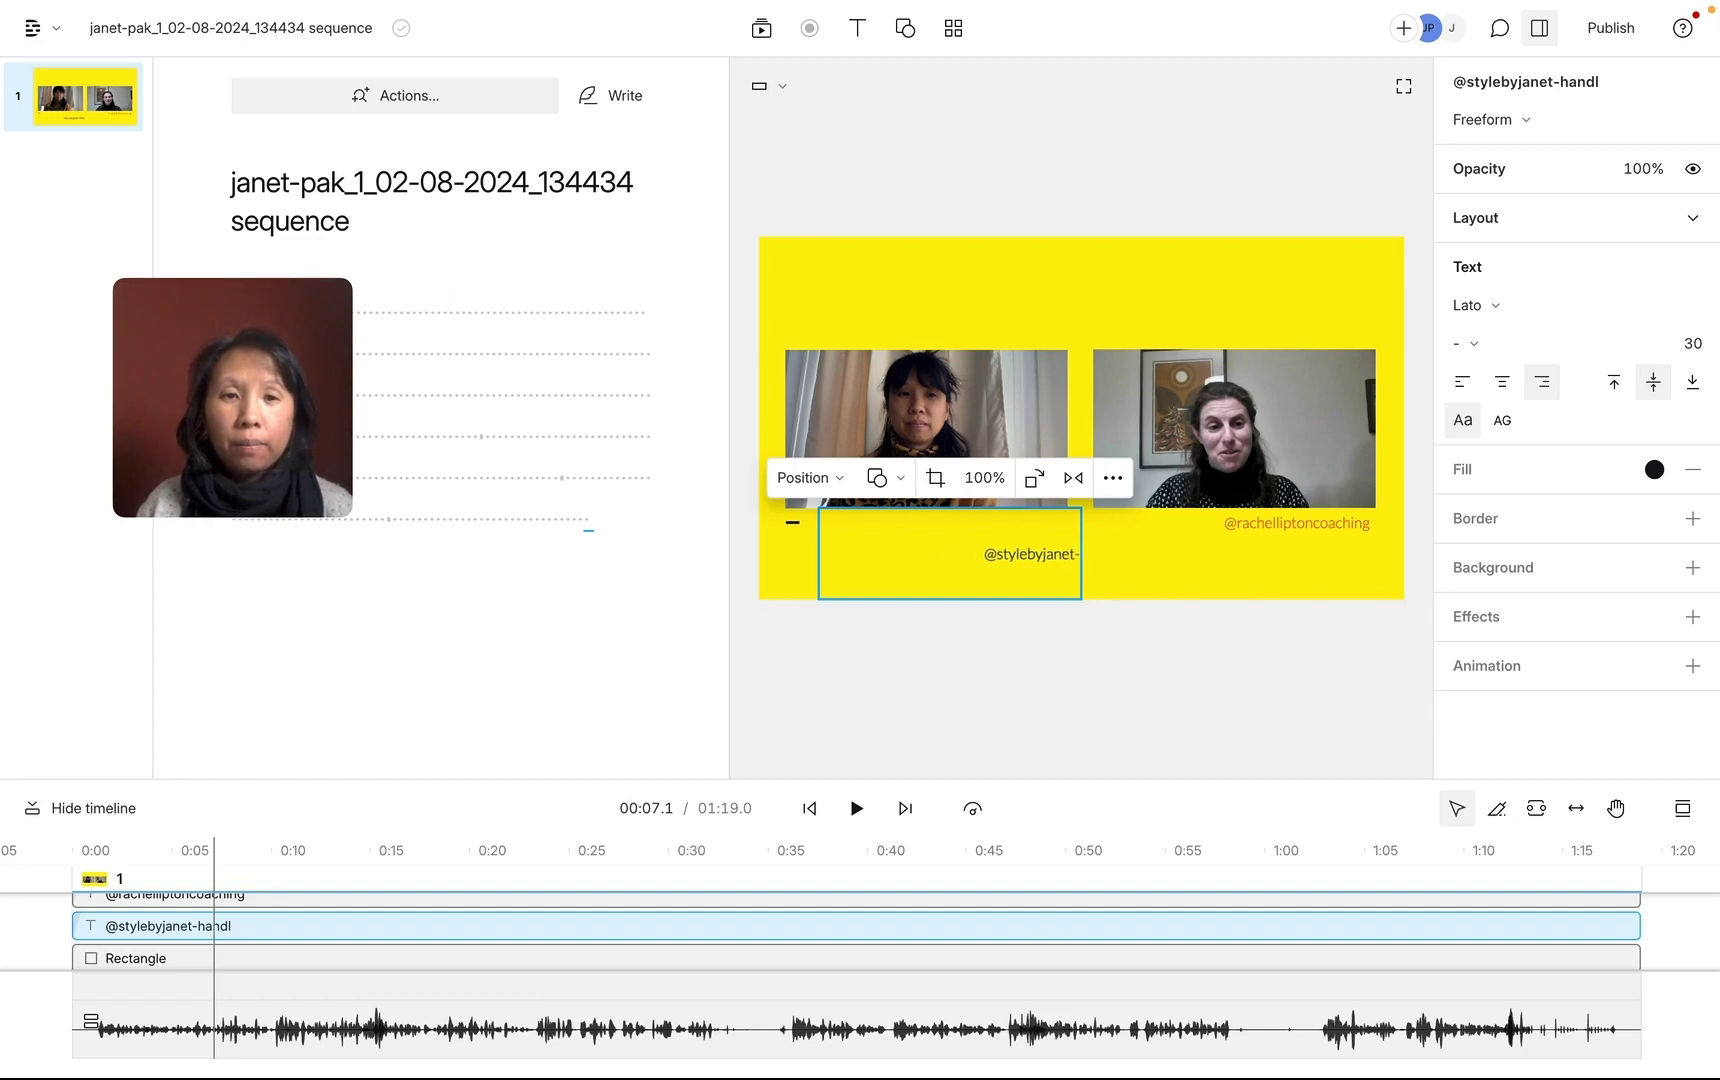
type("t")
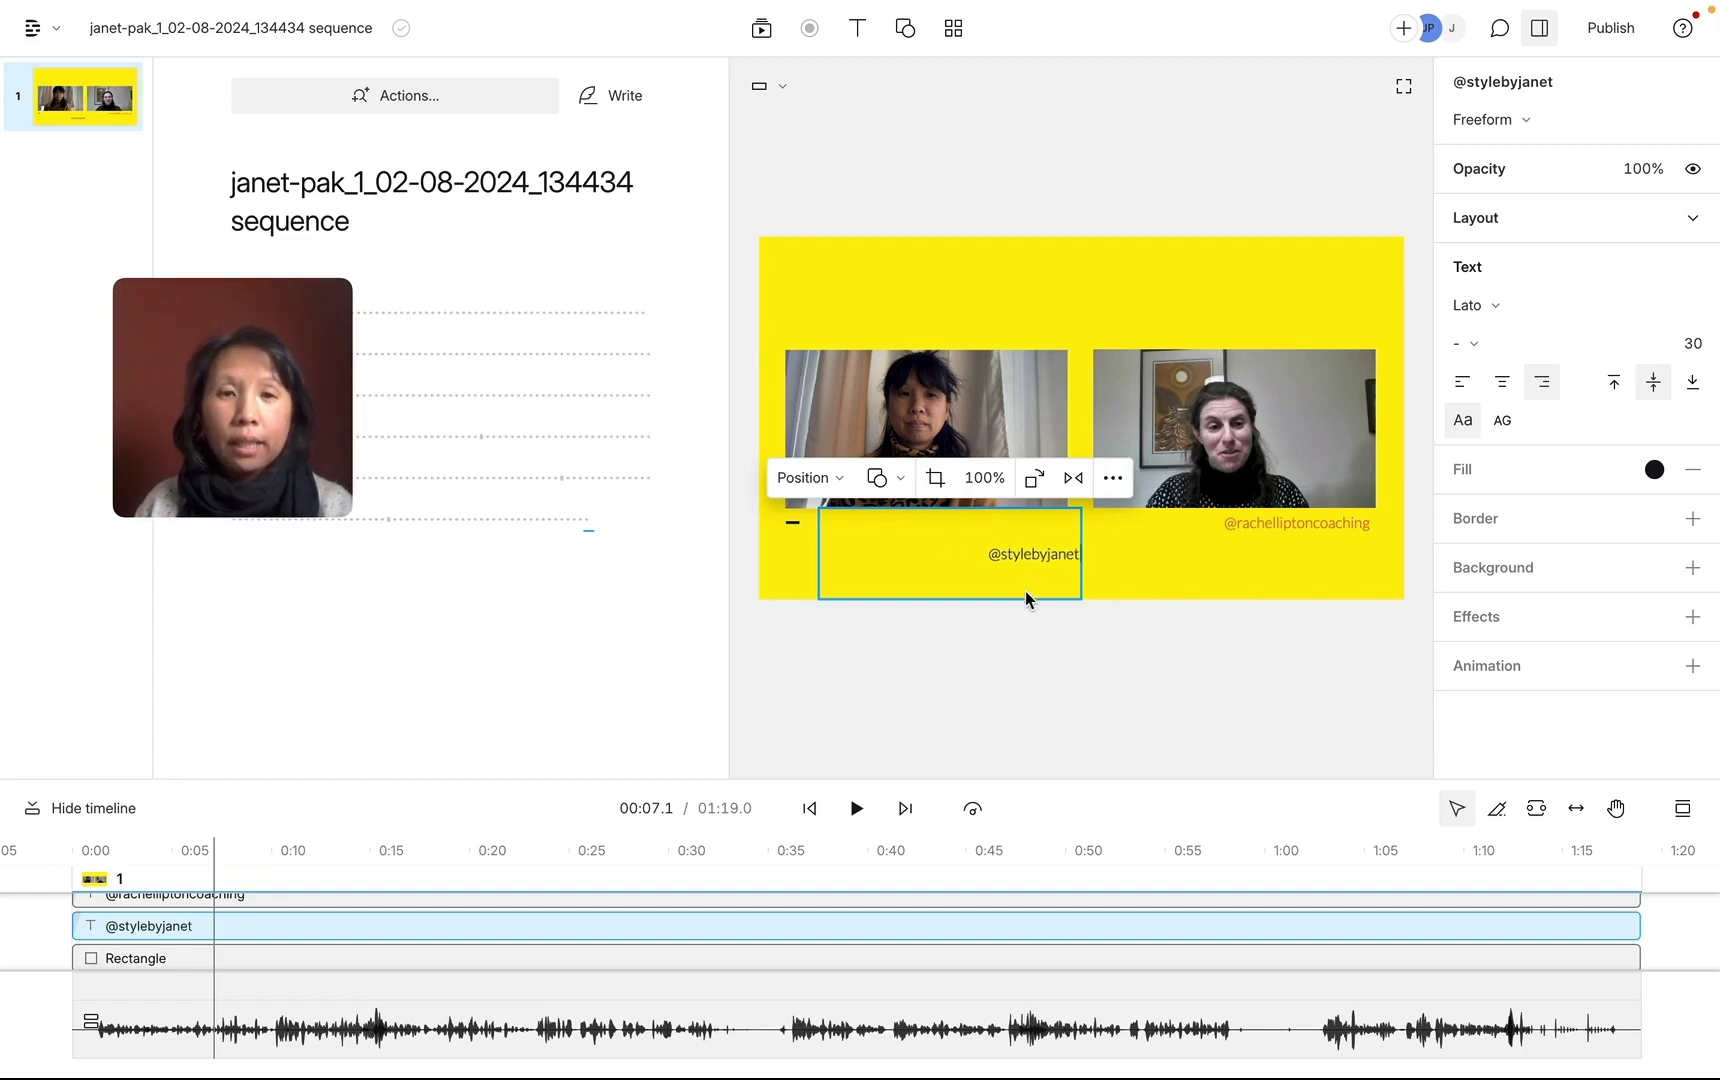
key("Escape")
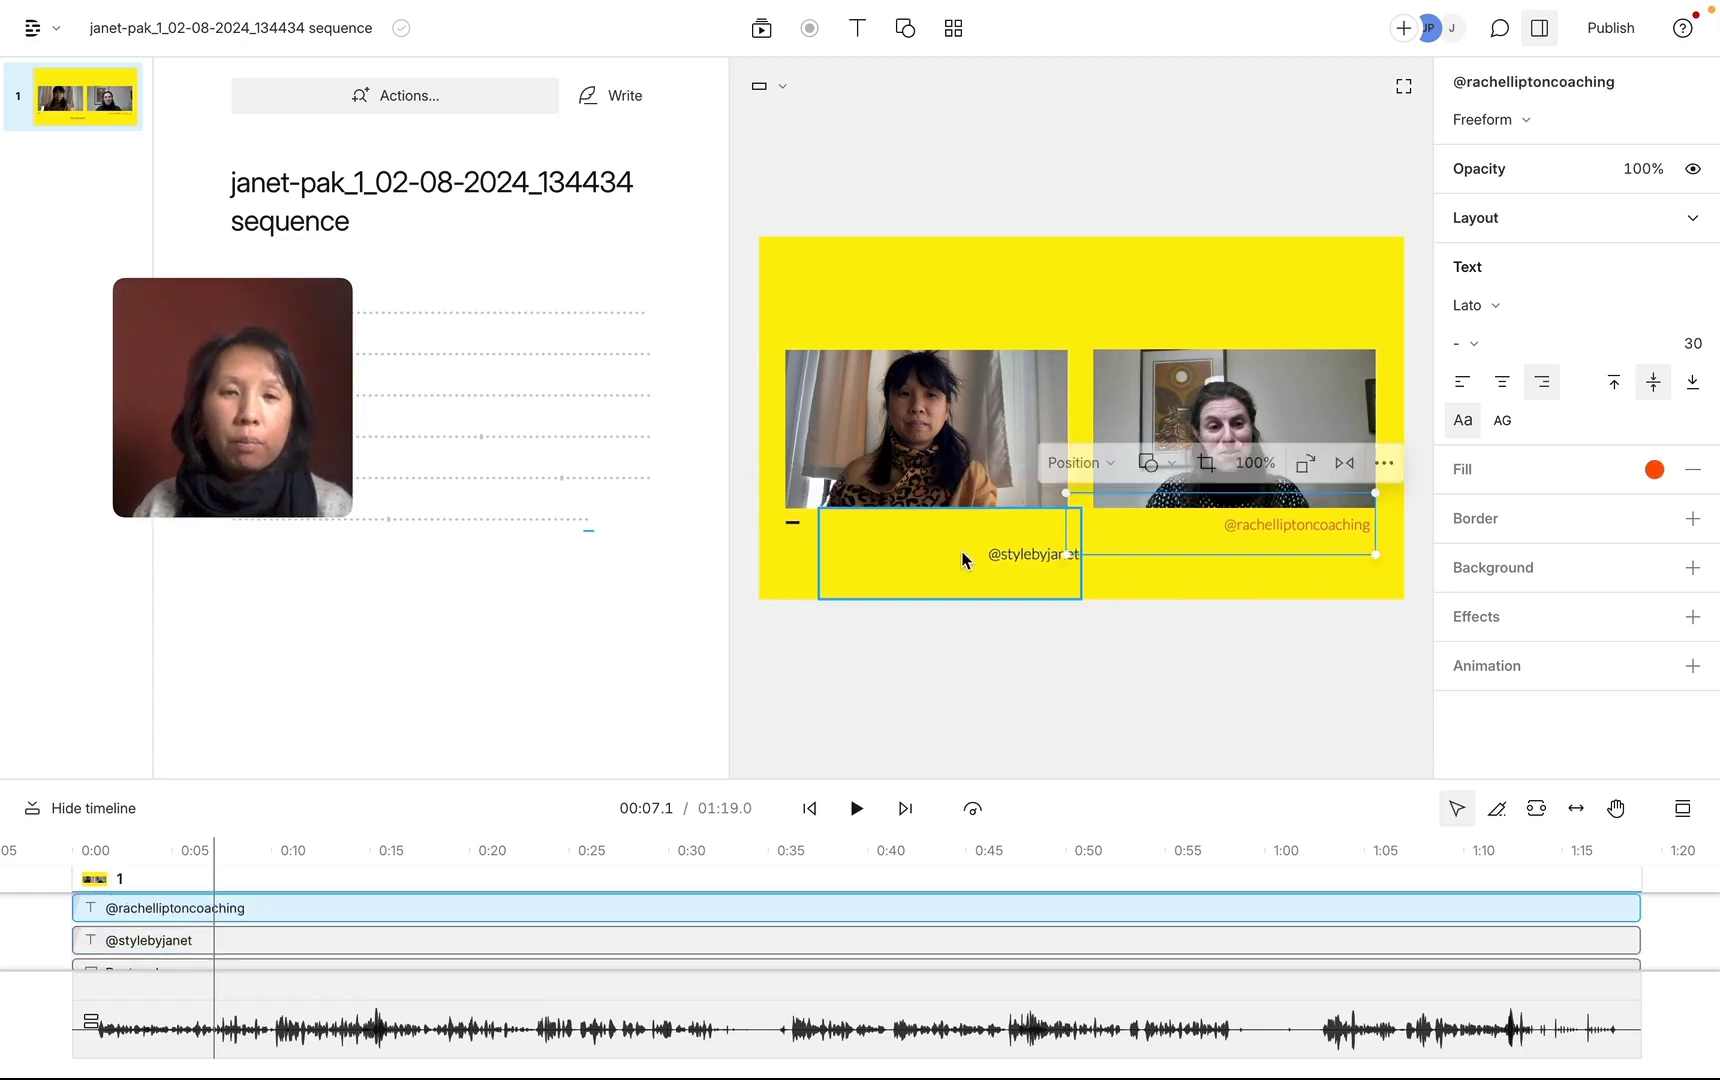
- Move the first participant's handle beneath their video, level with the second participant's handle
left_click_drag(976, 550, 816, 524)
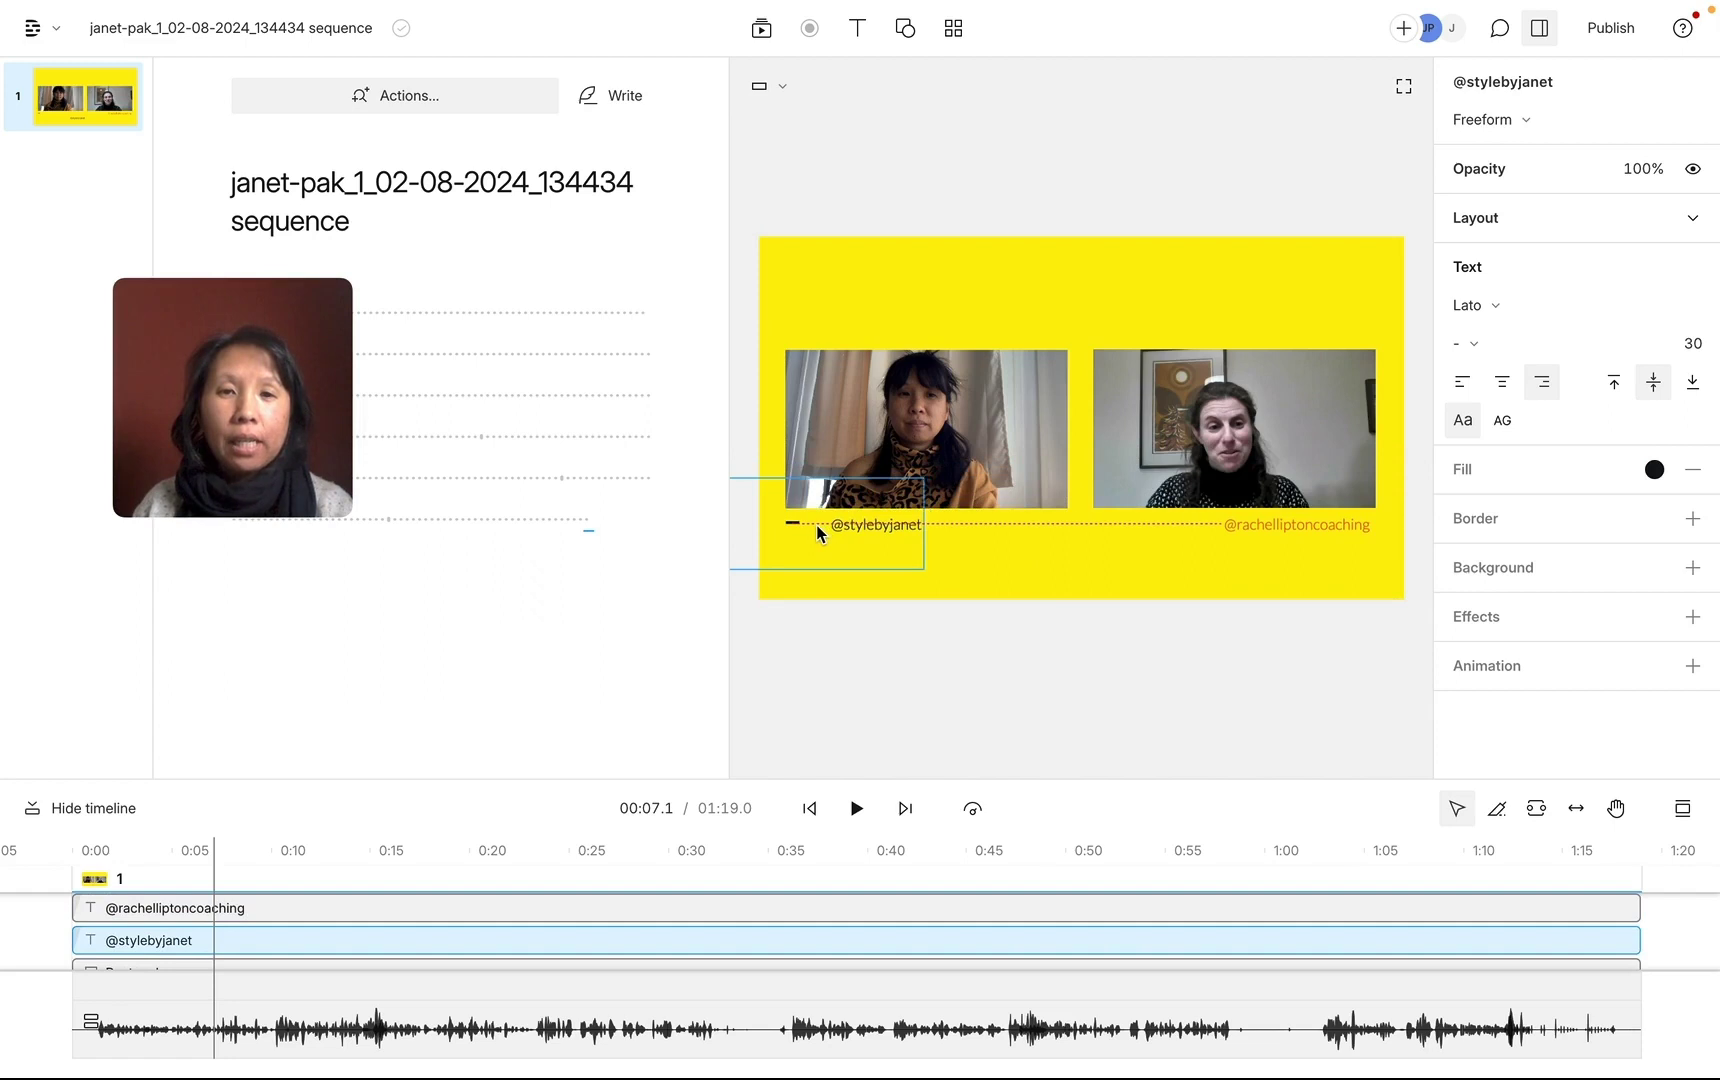
left_click(1150, 560)
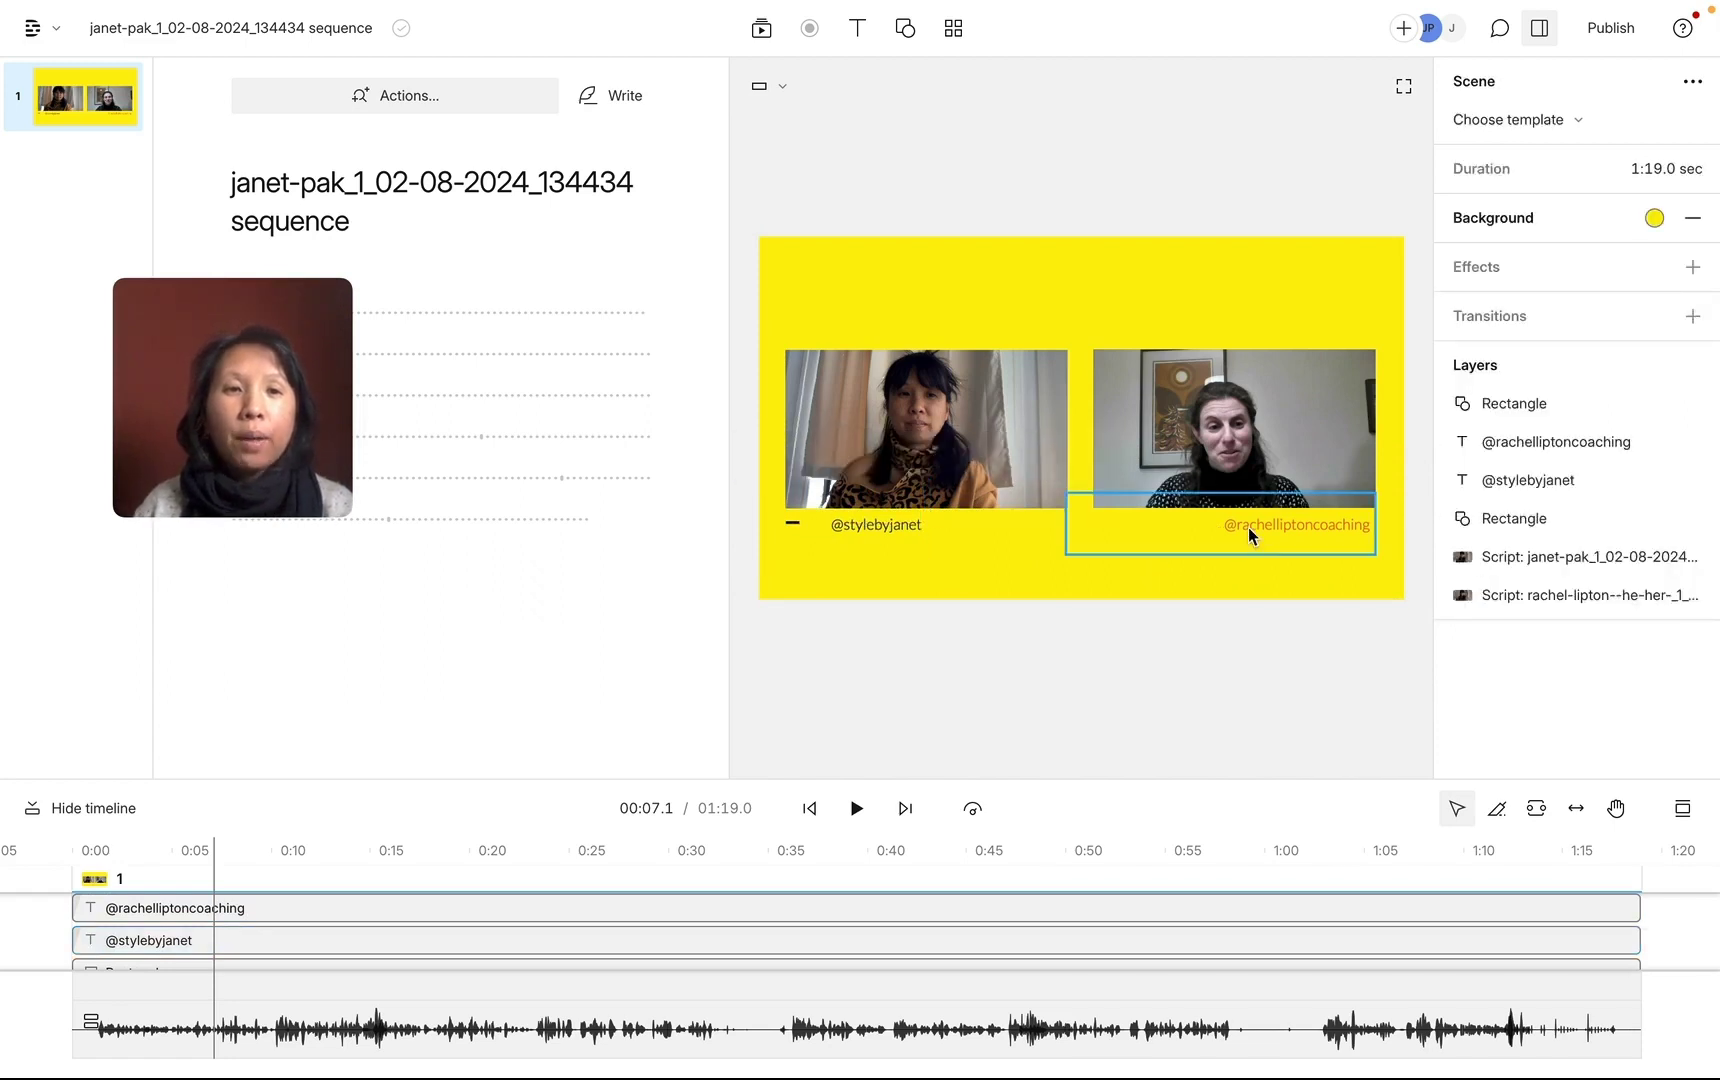
left_click(1254, 525)
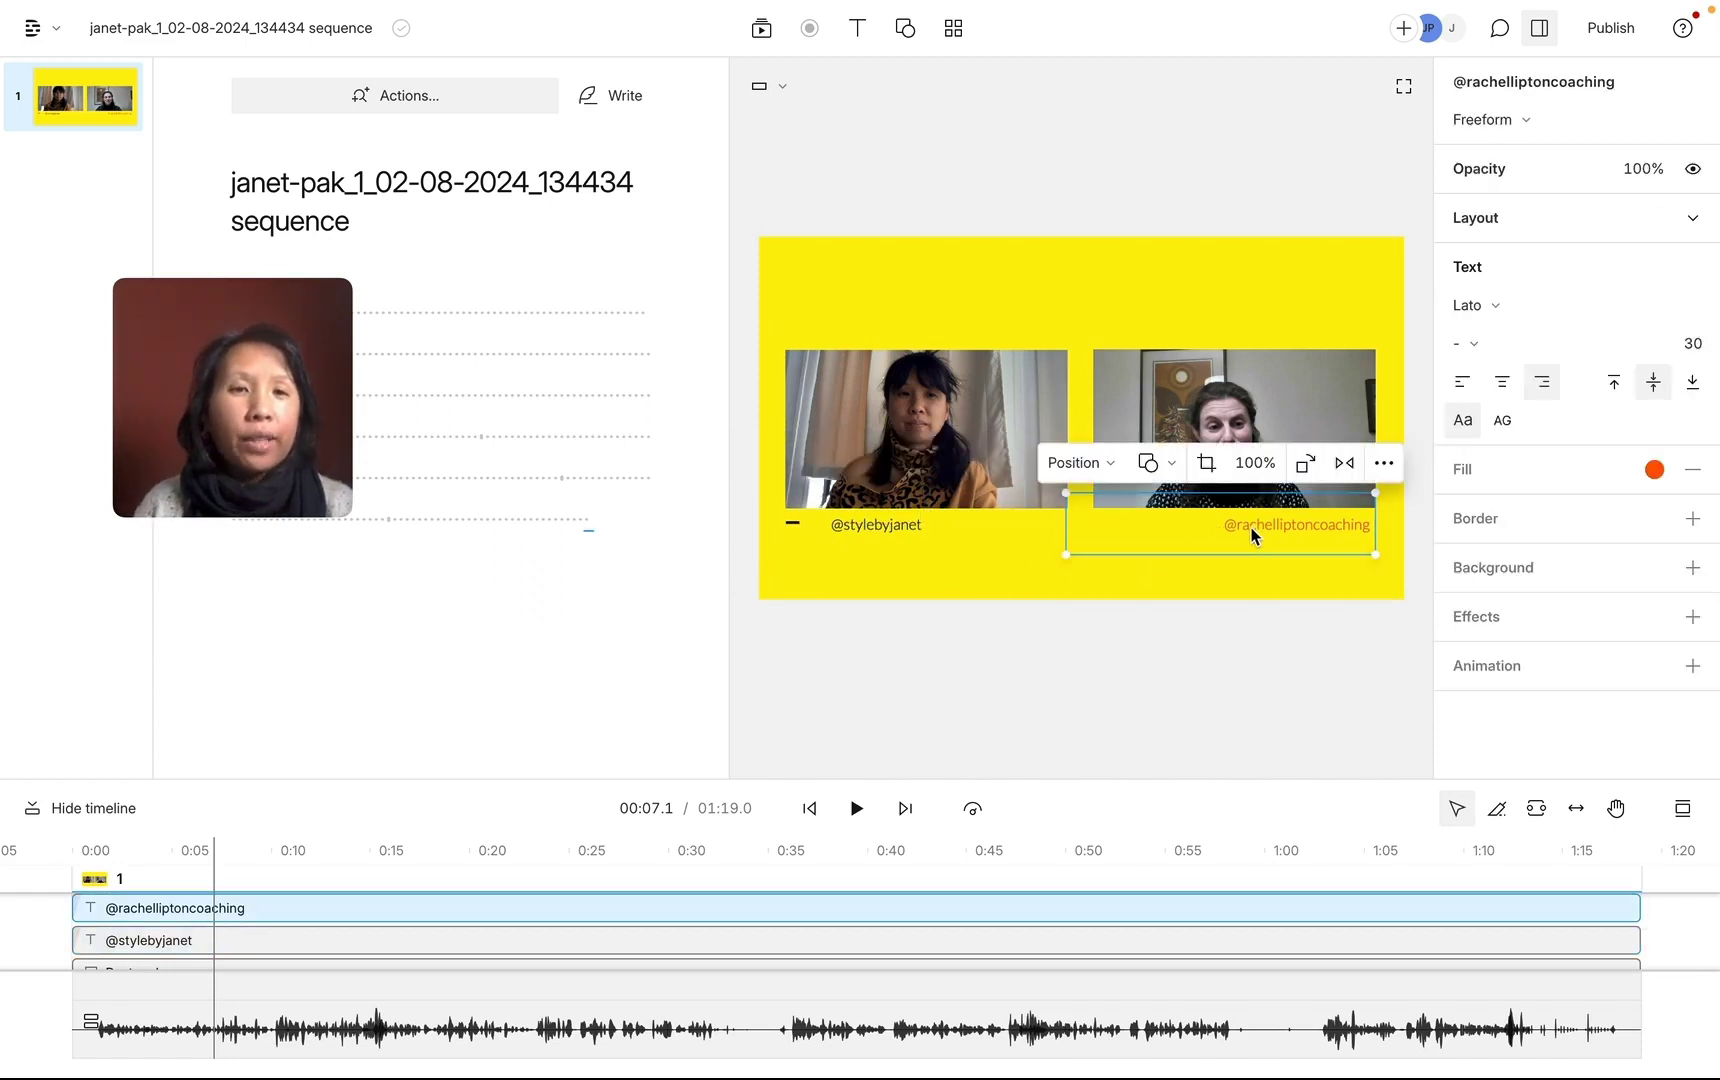
left_click(1008, 556)
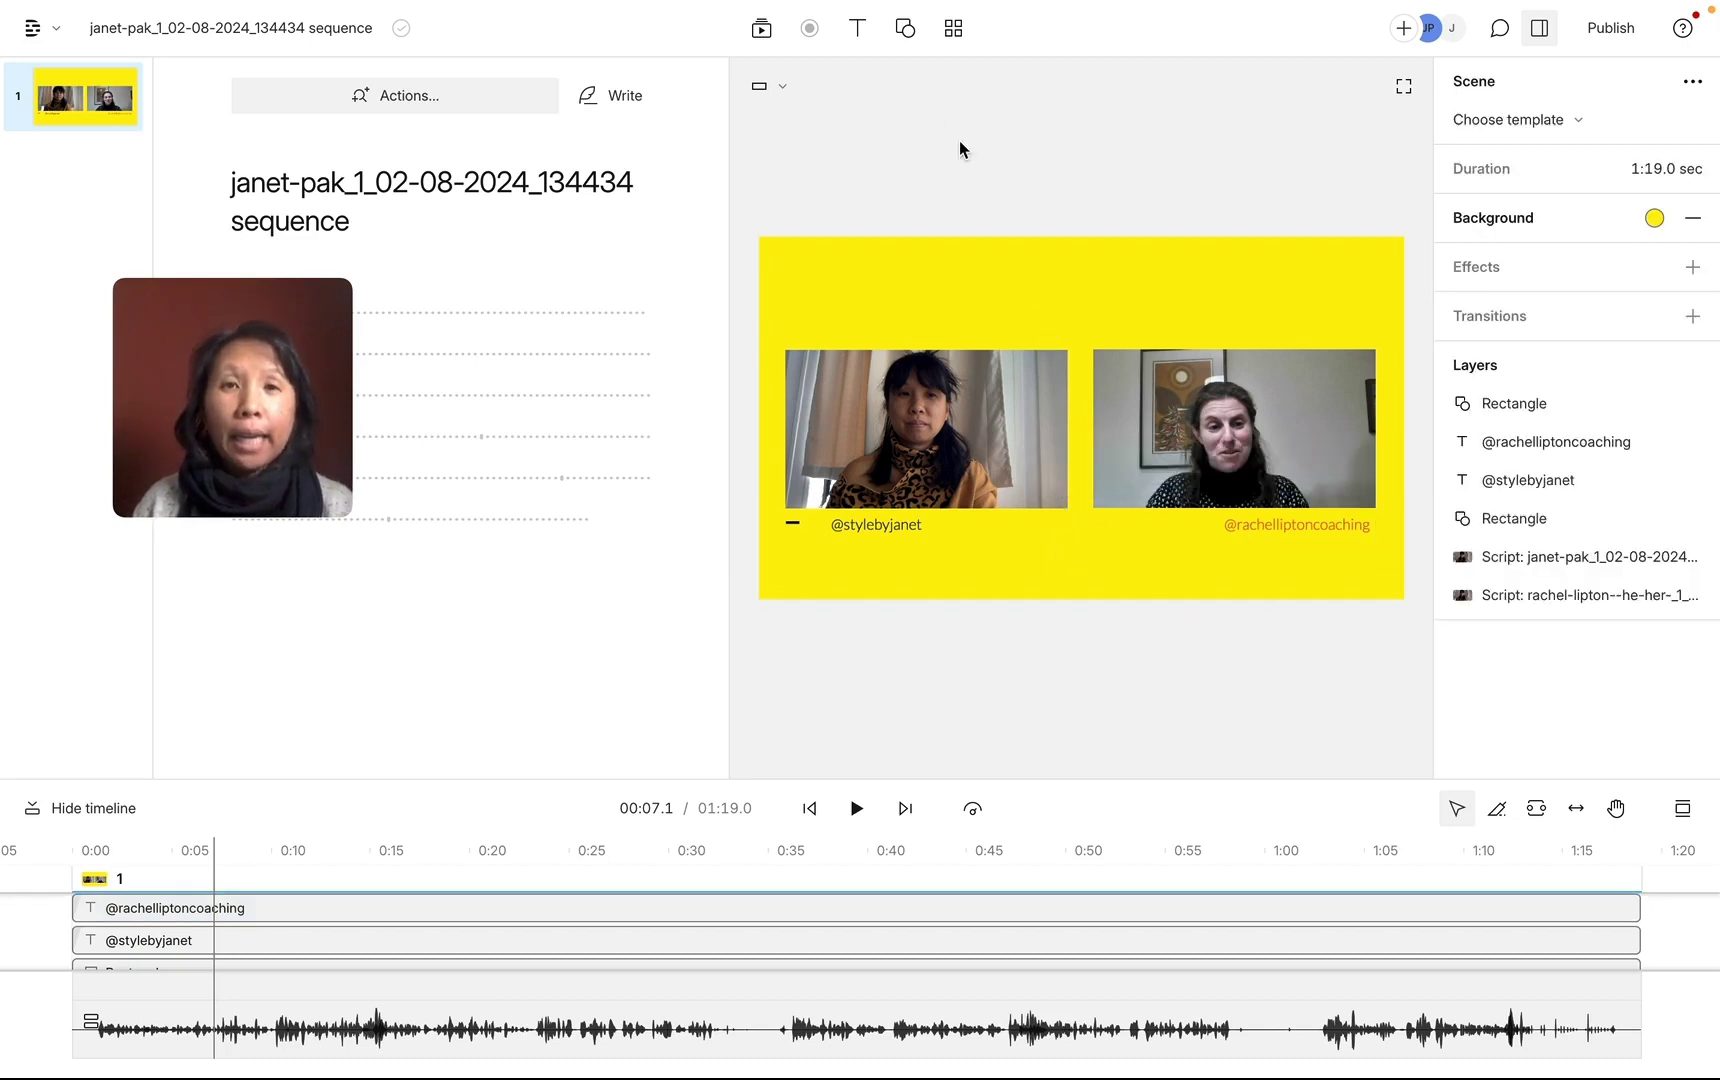
- Add a Title text layer to the scene reading "Promo Video"
left_click(857, 30)
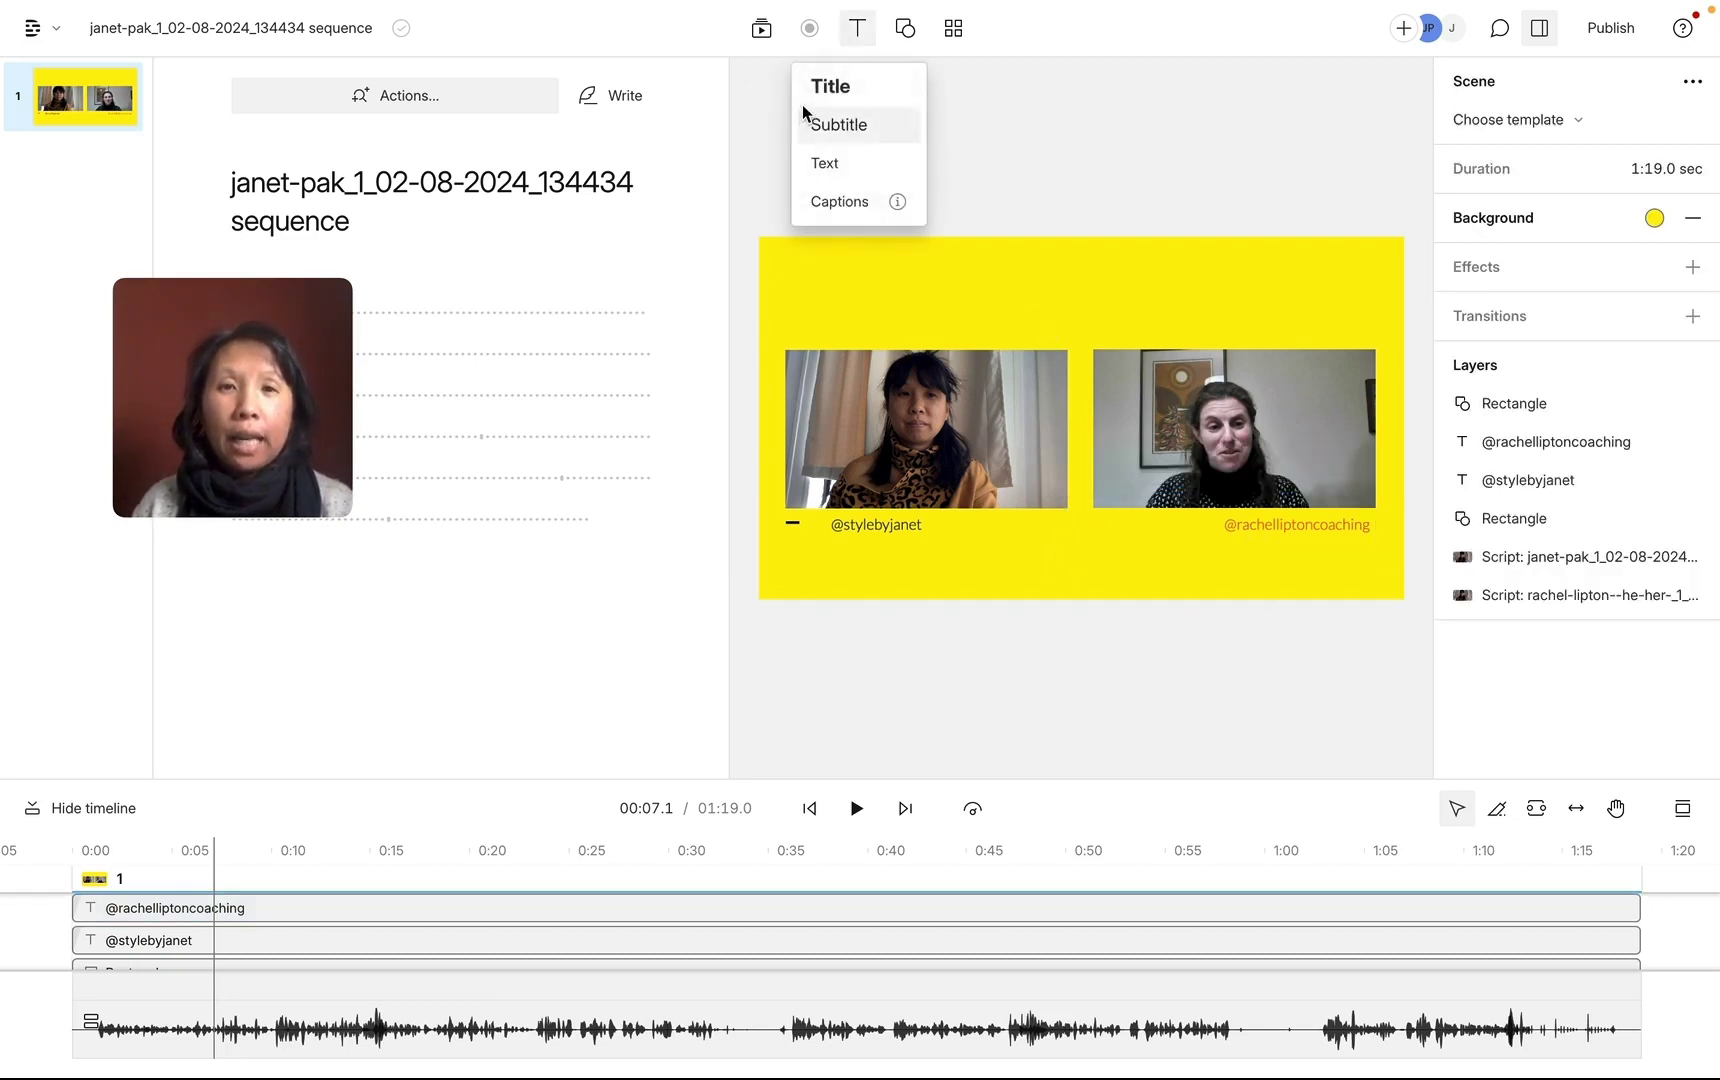
left_click_drag(825, 88, 966, 410)
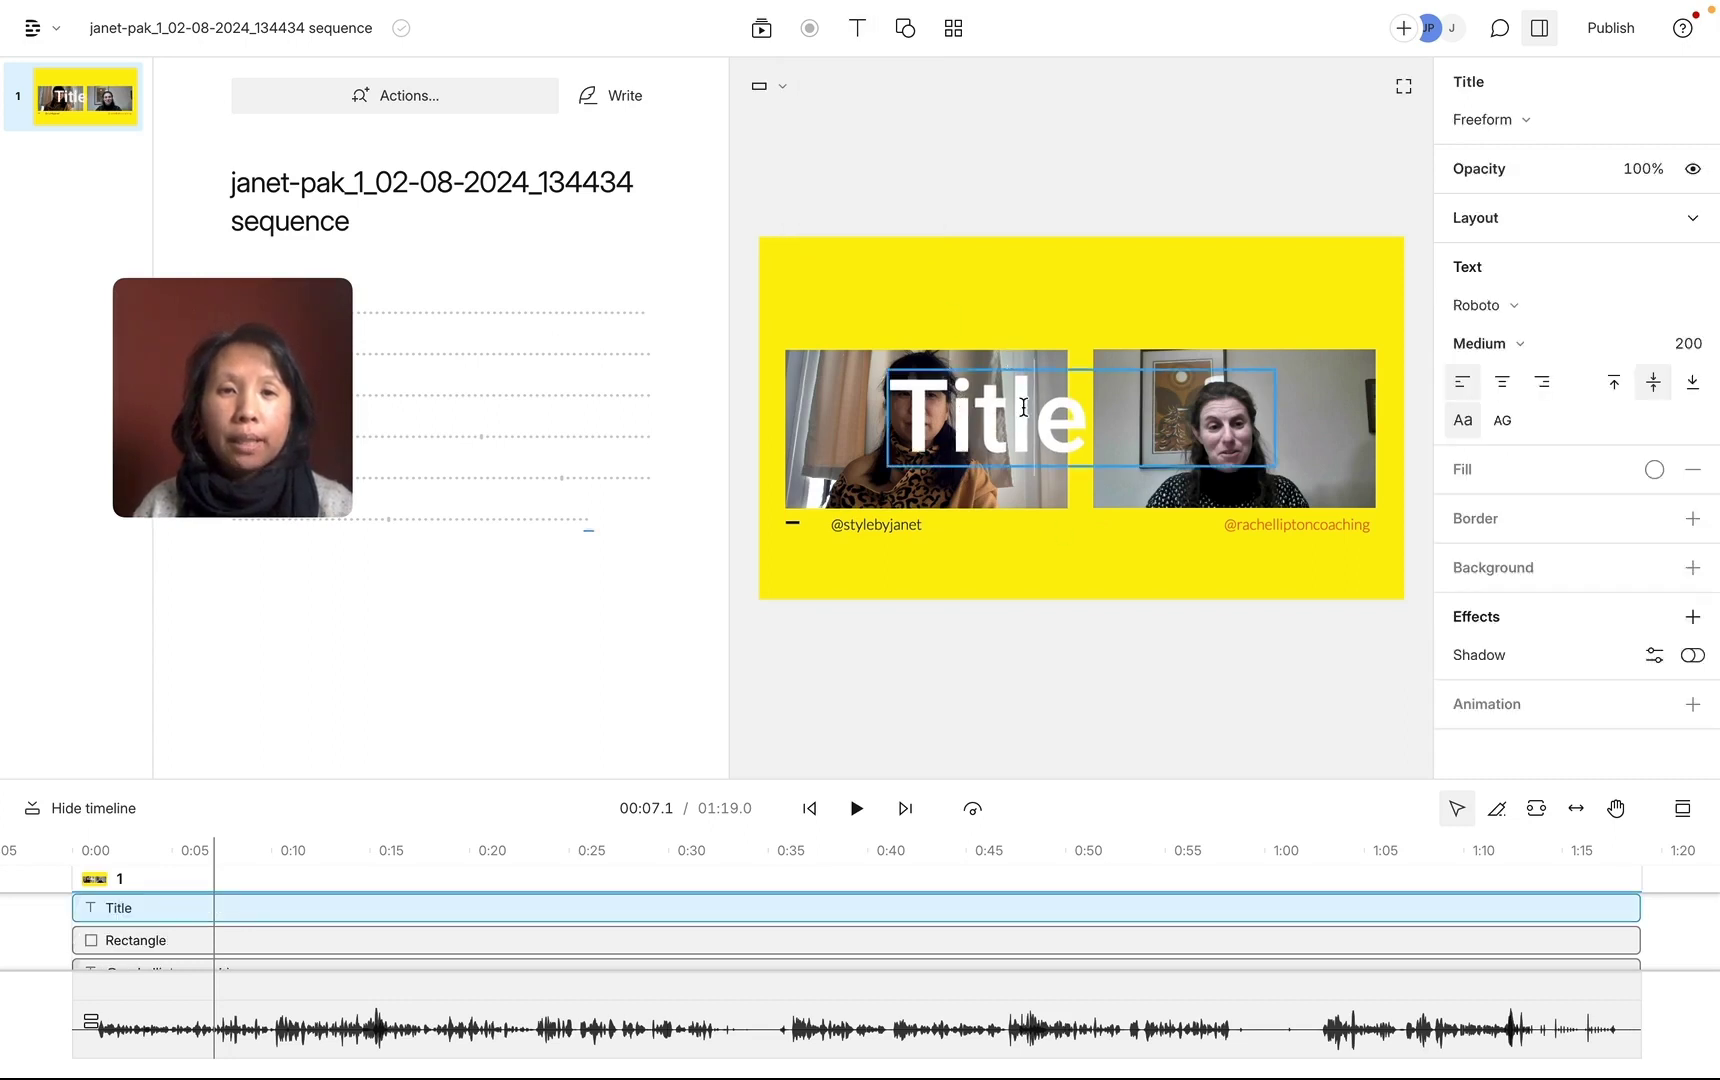
double_click(1010, 420)
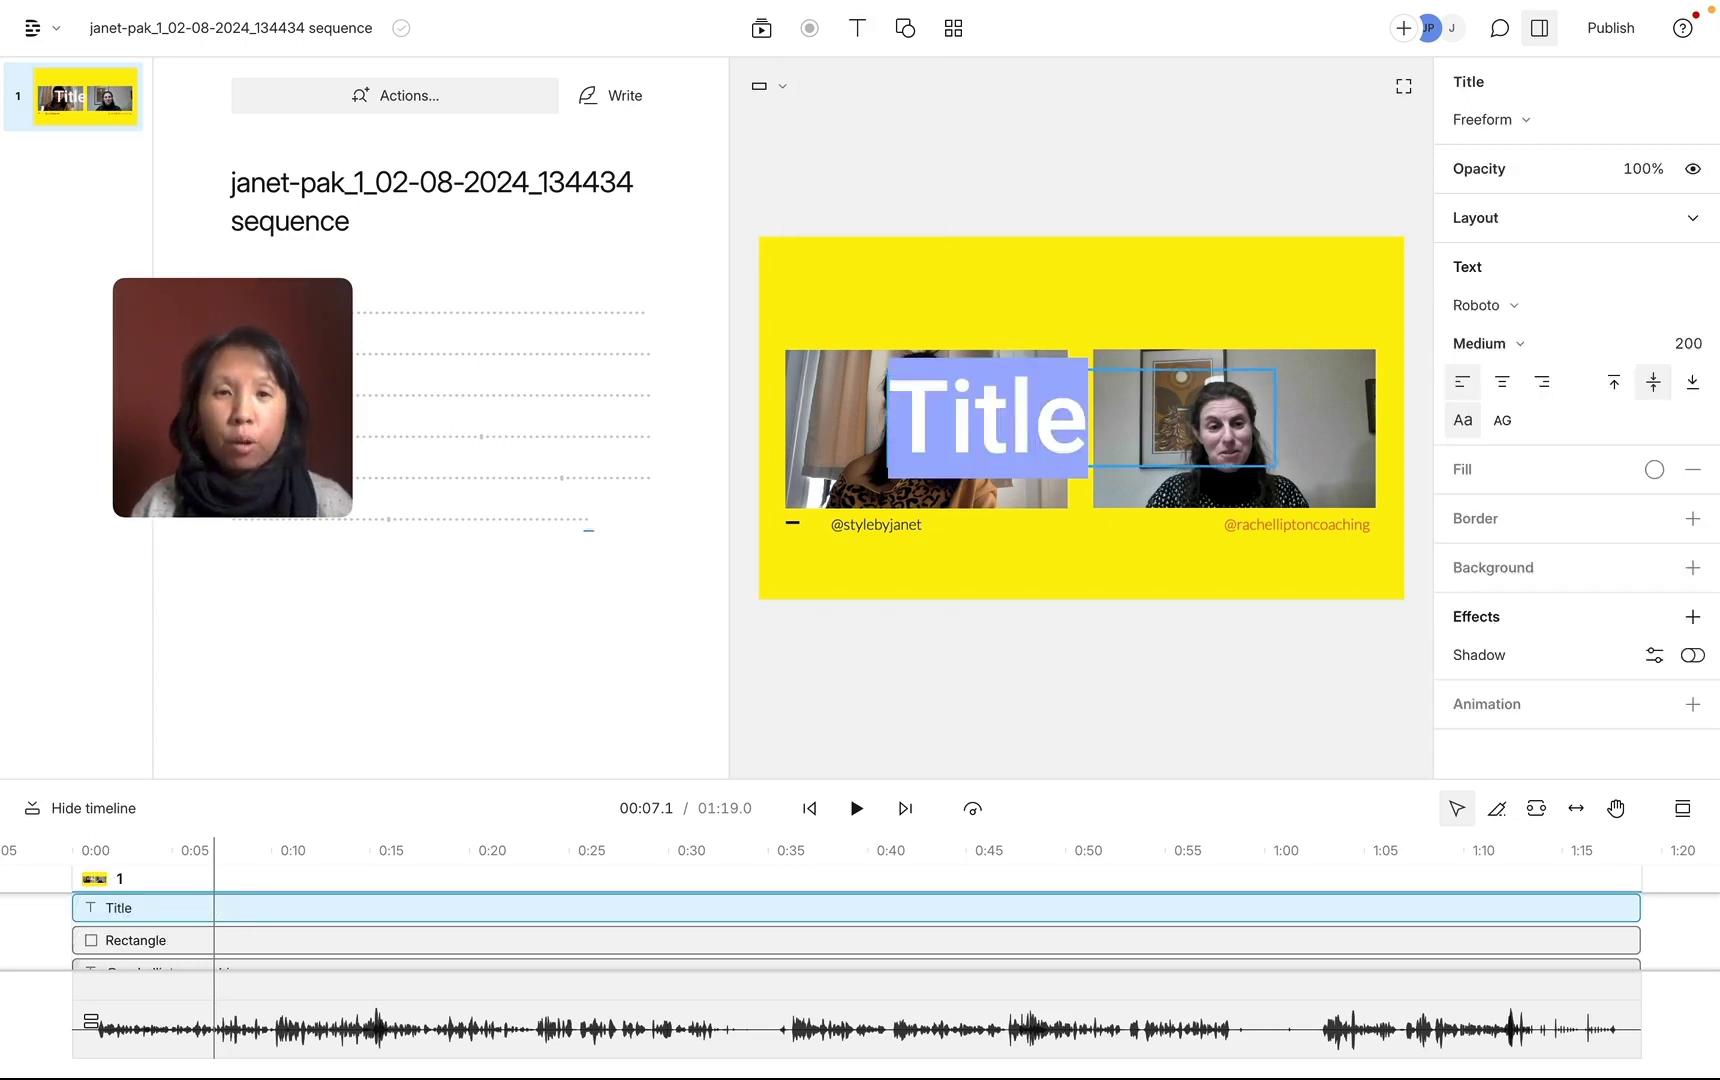
type("Promo V")
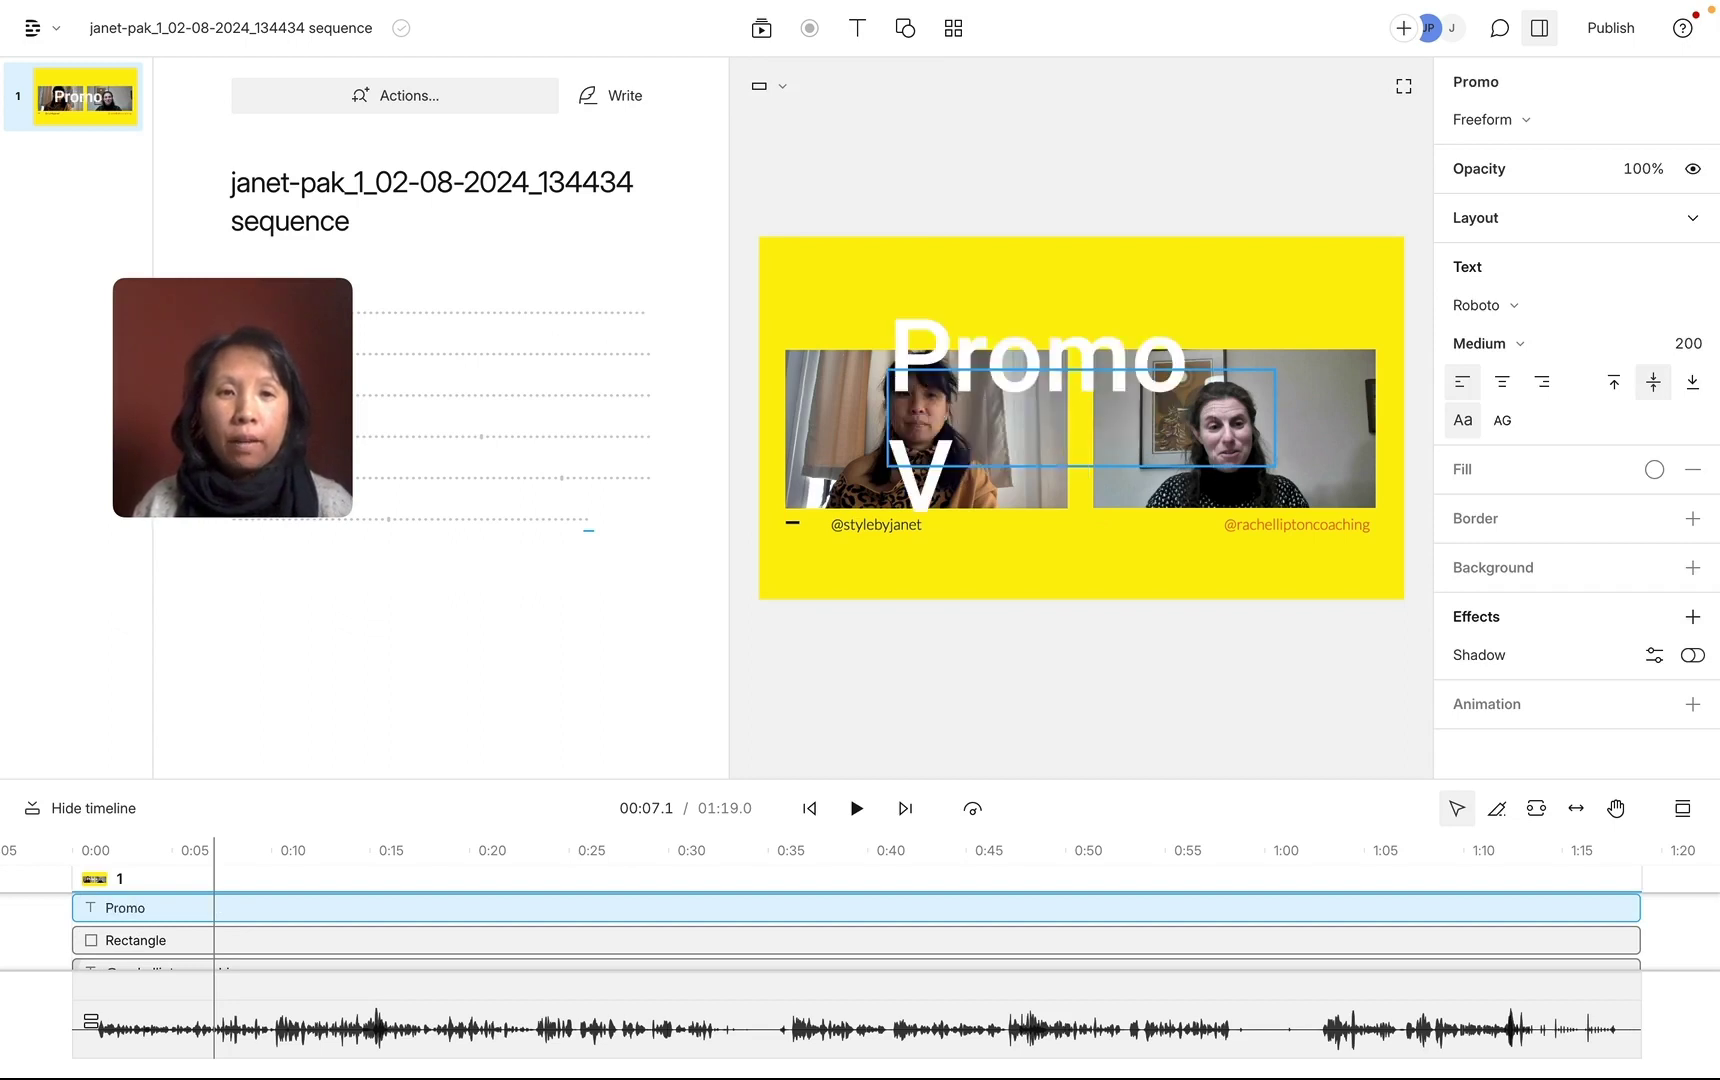
type("ideo")
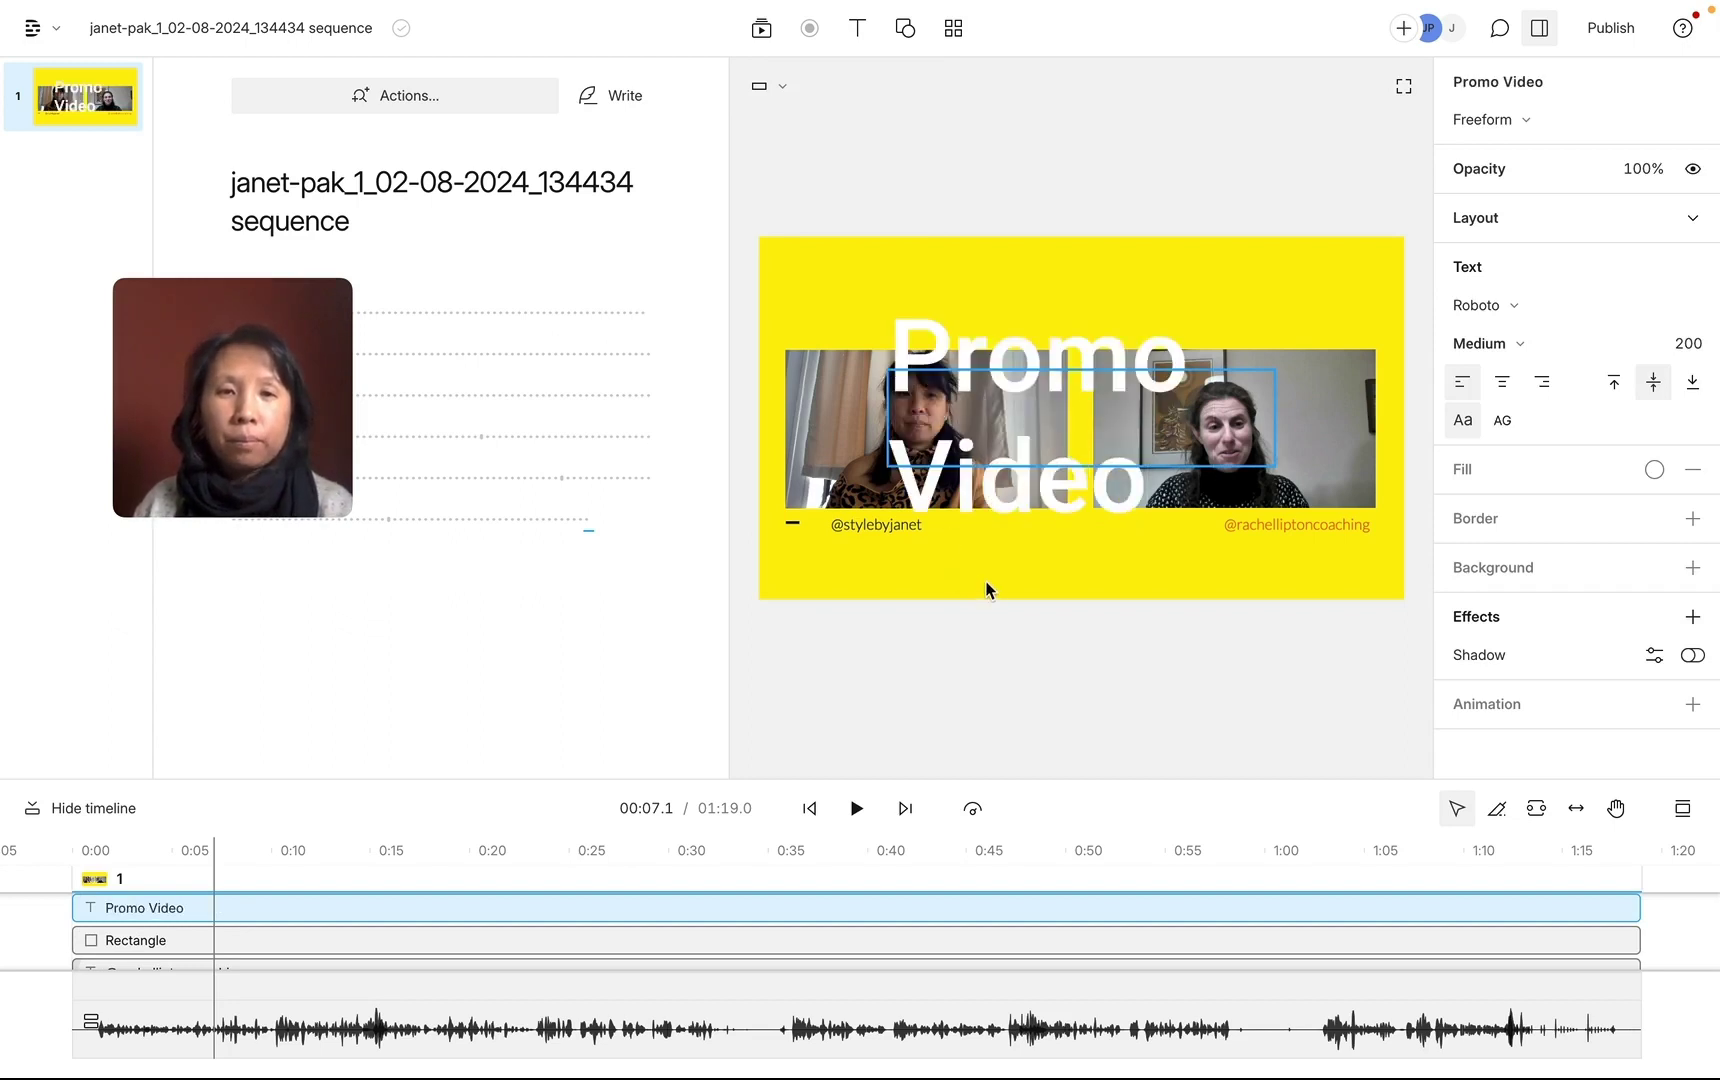
left_click(986, 590)
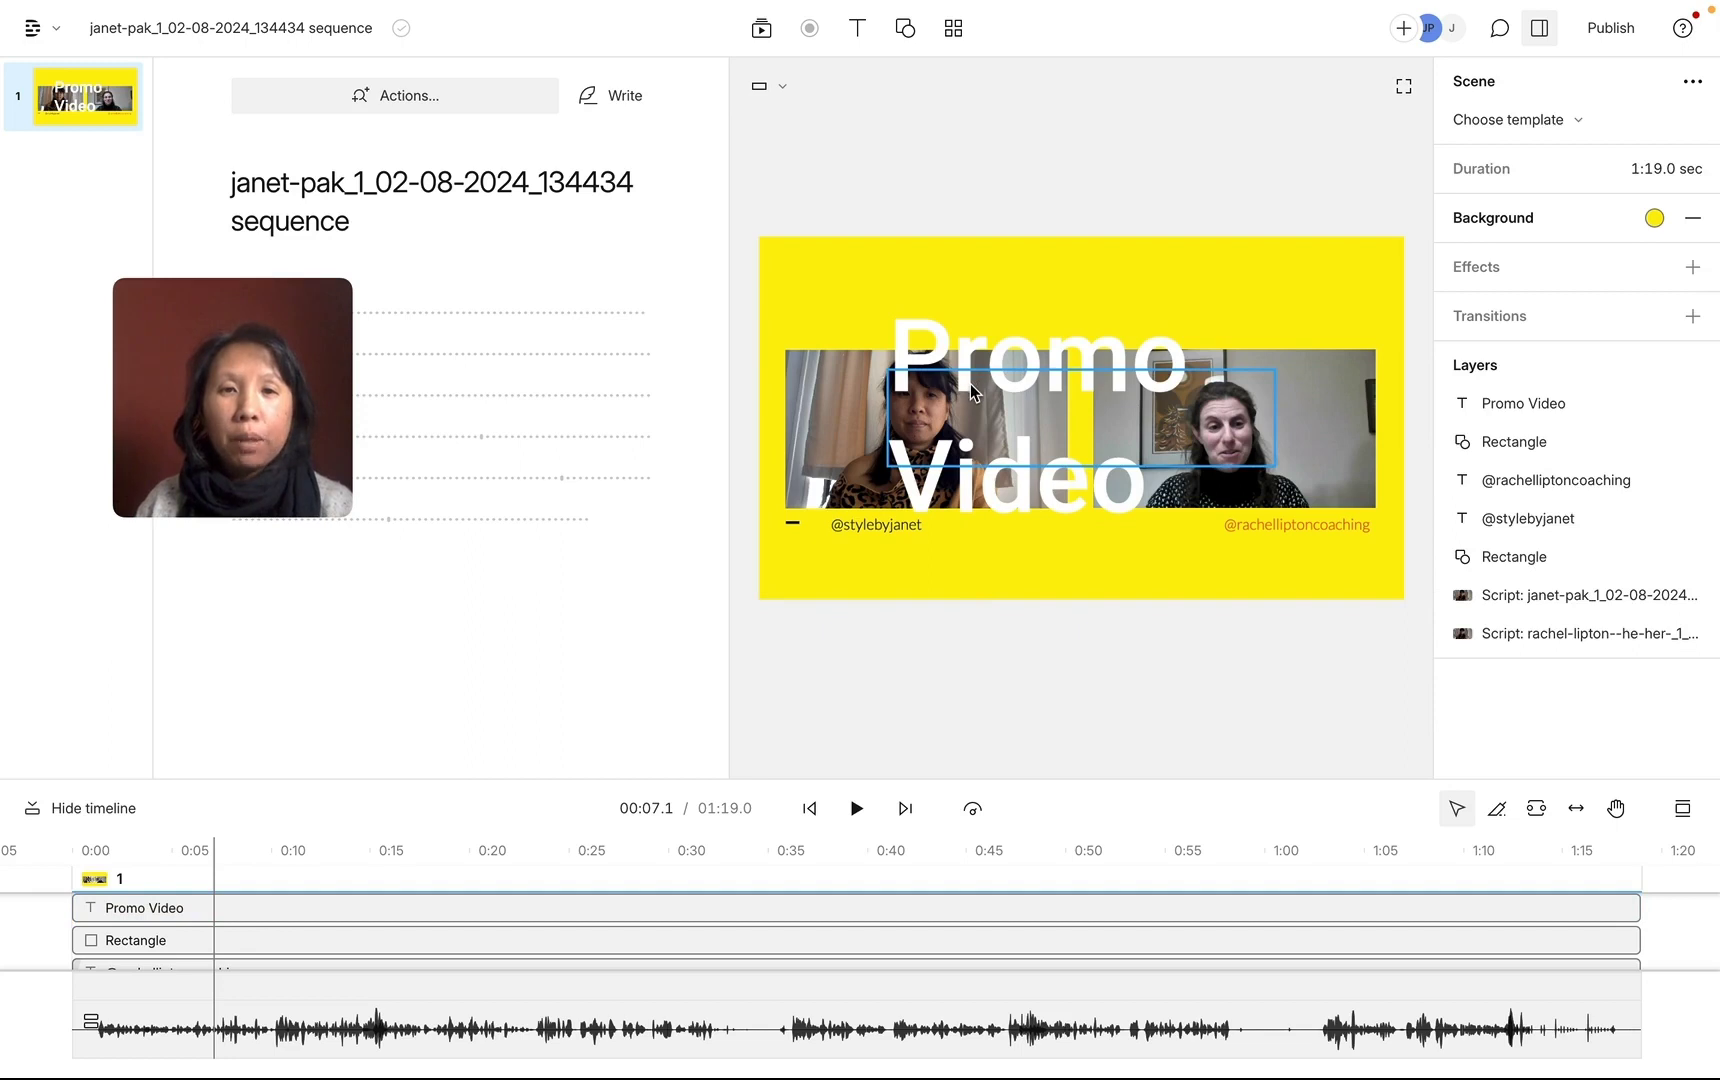
- Move the title up and widen its text box so the text fits on one line
left_click_drag(941, 308, 885, 308)
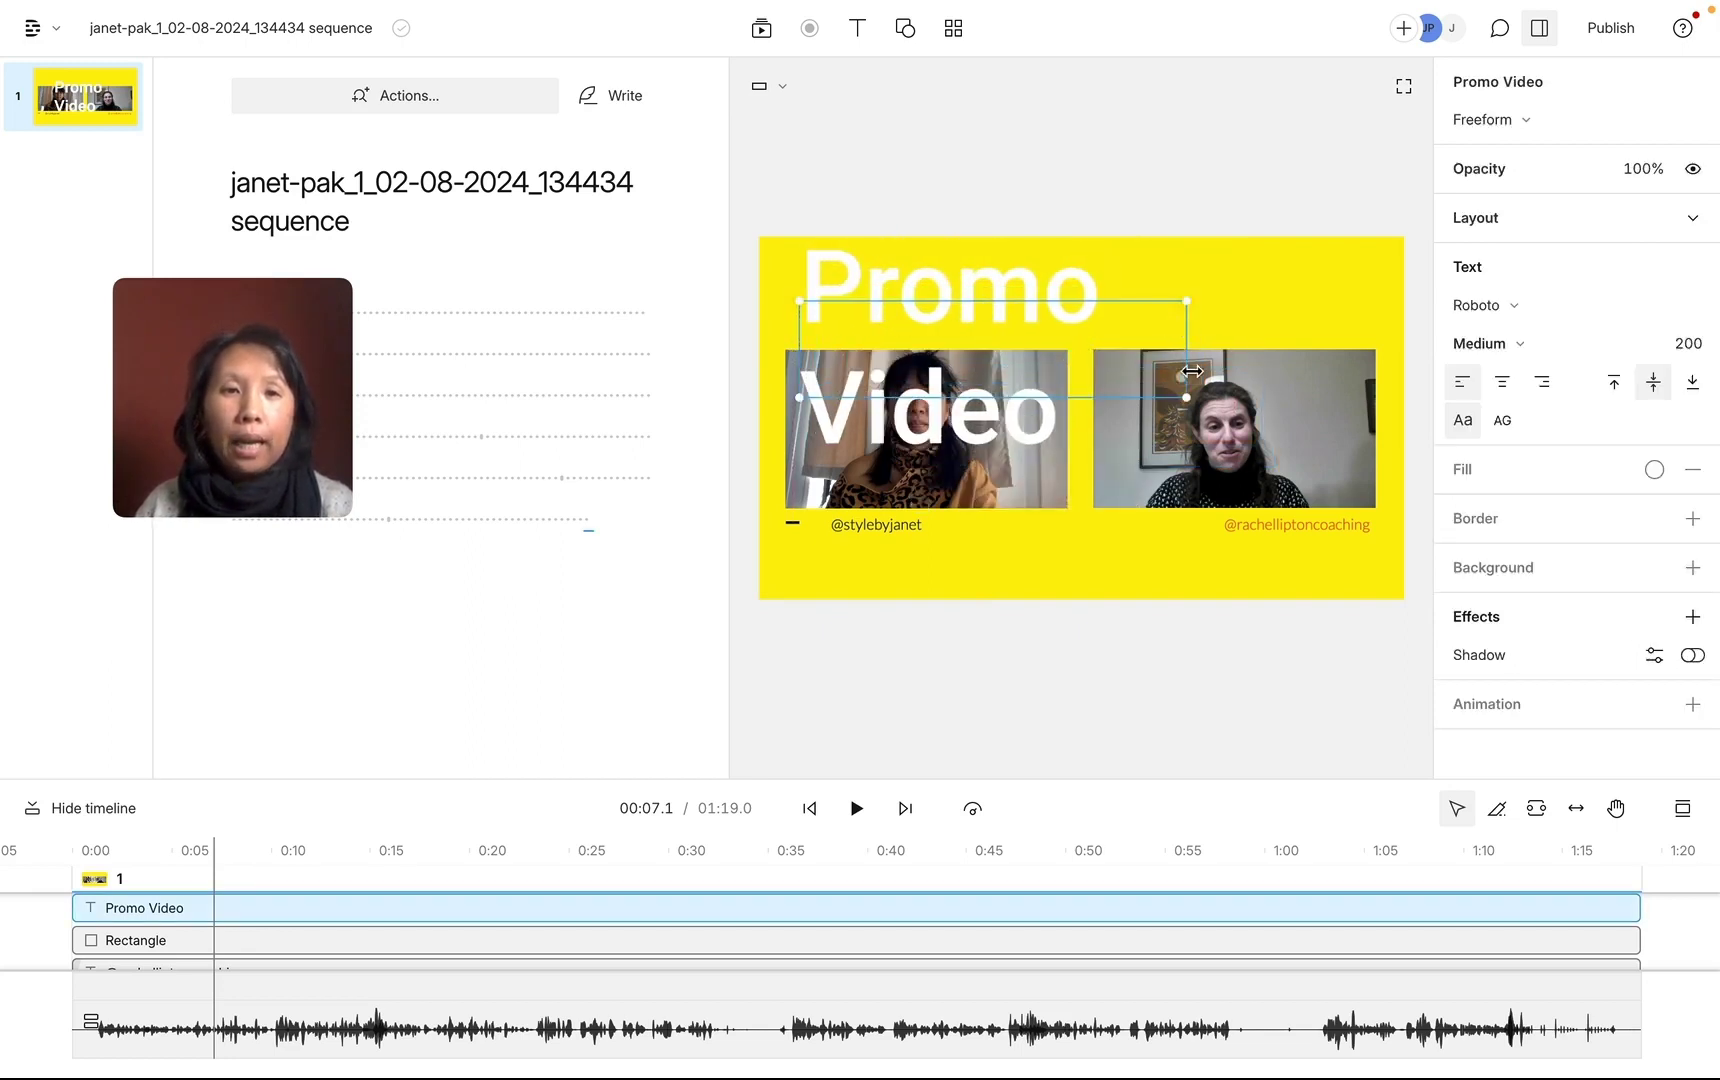
left_click_drag(1186, 397, 1455, 369)
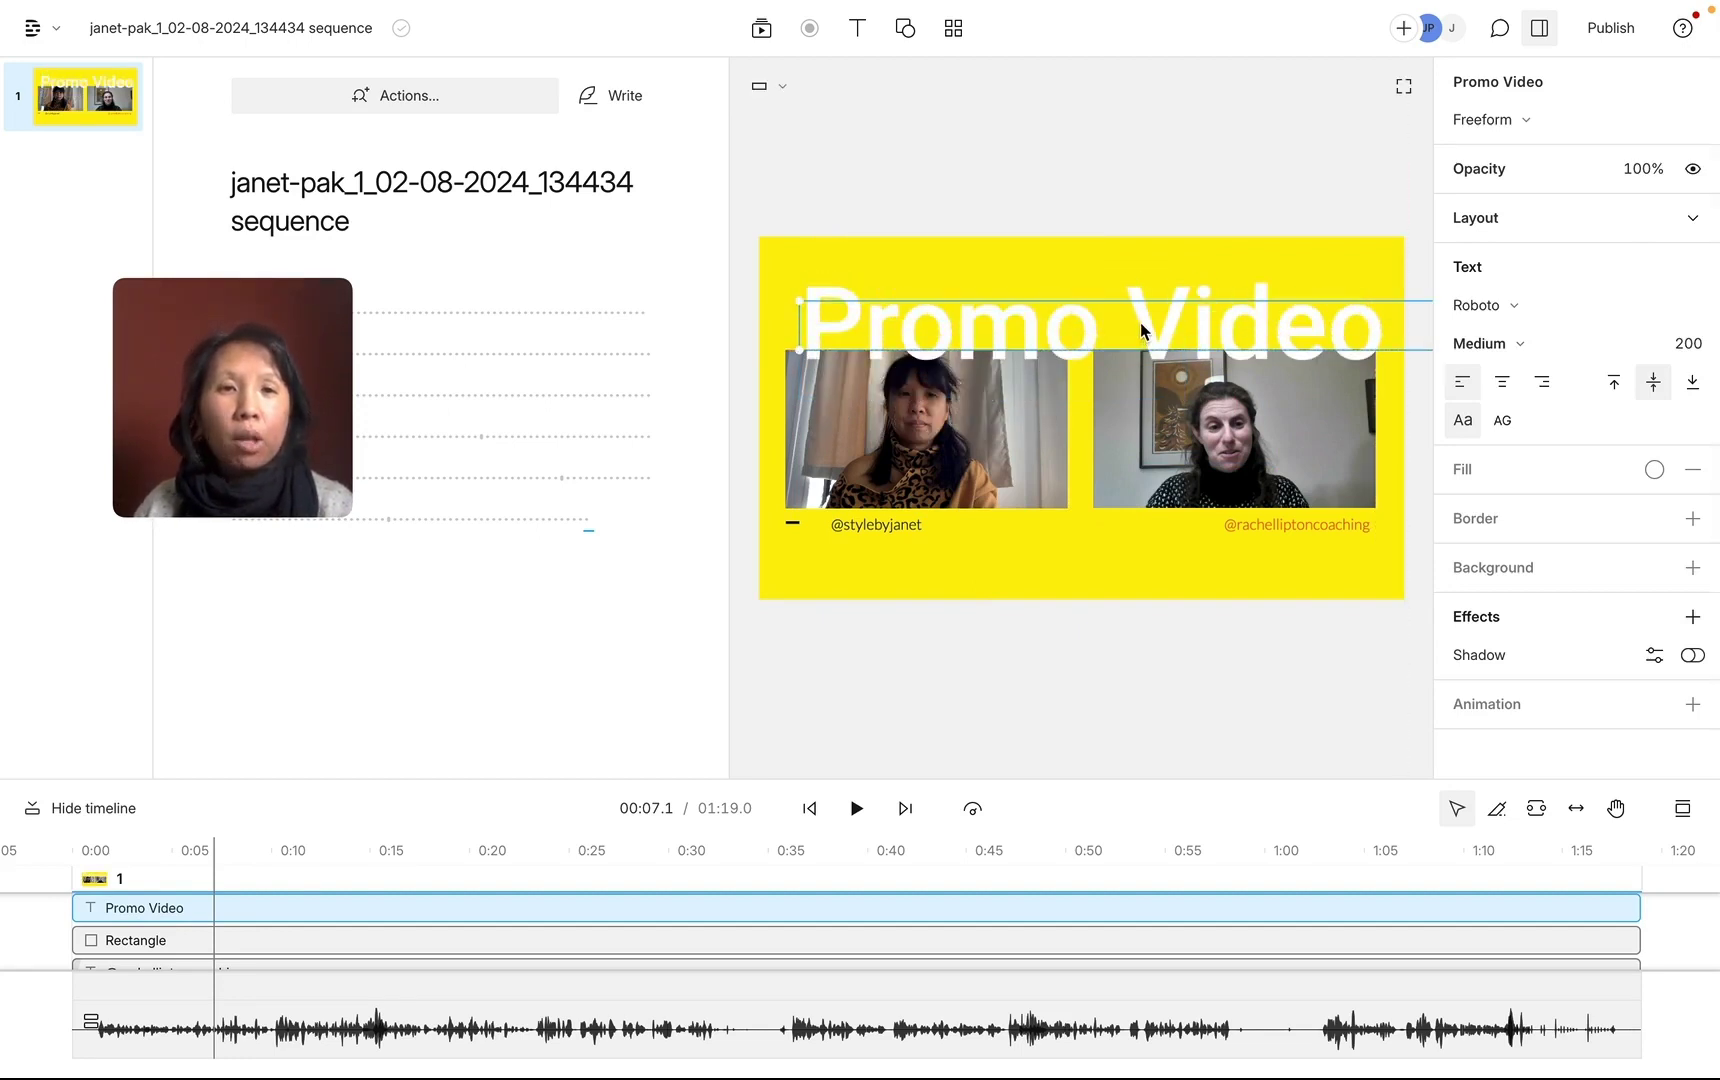
key("ctrl+z")
key("ctrl+z")
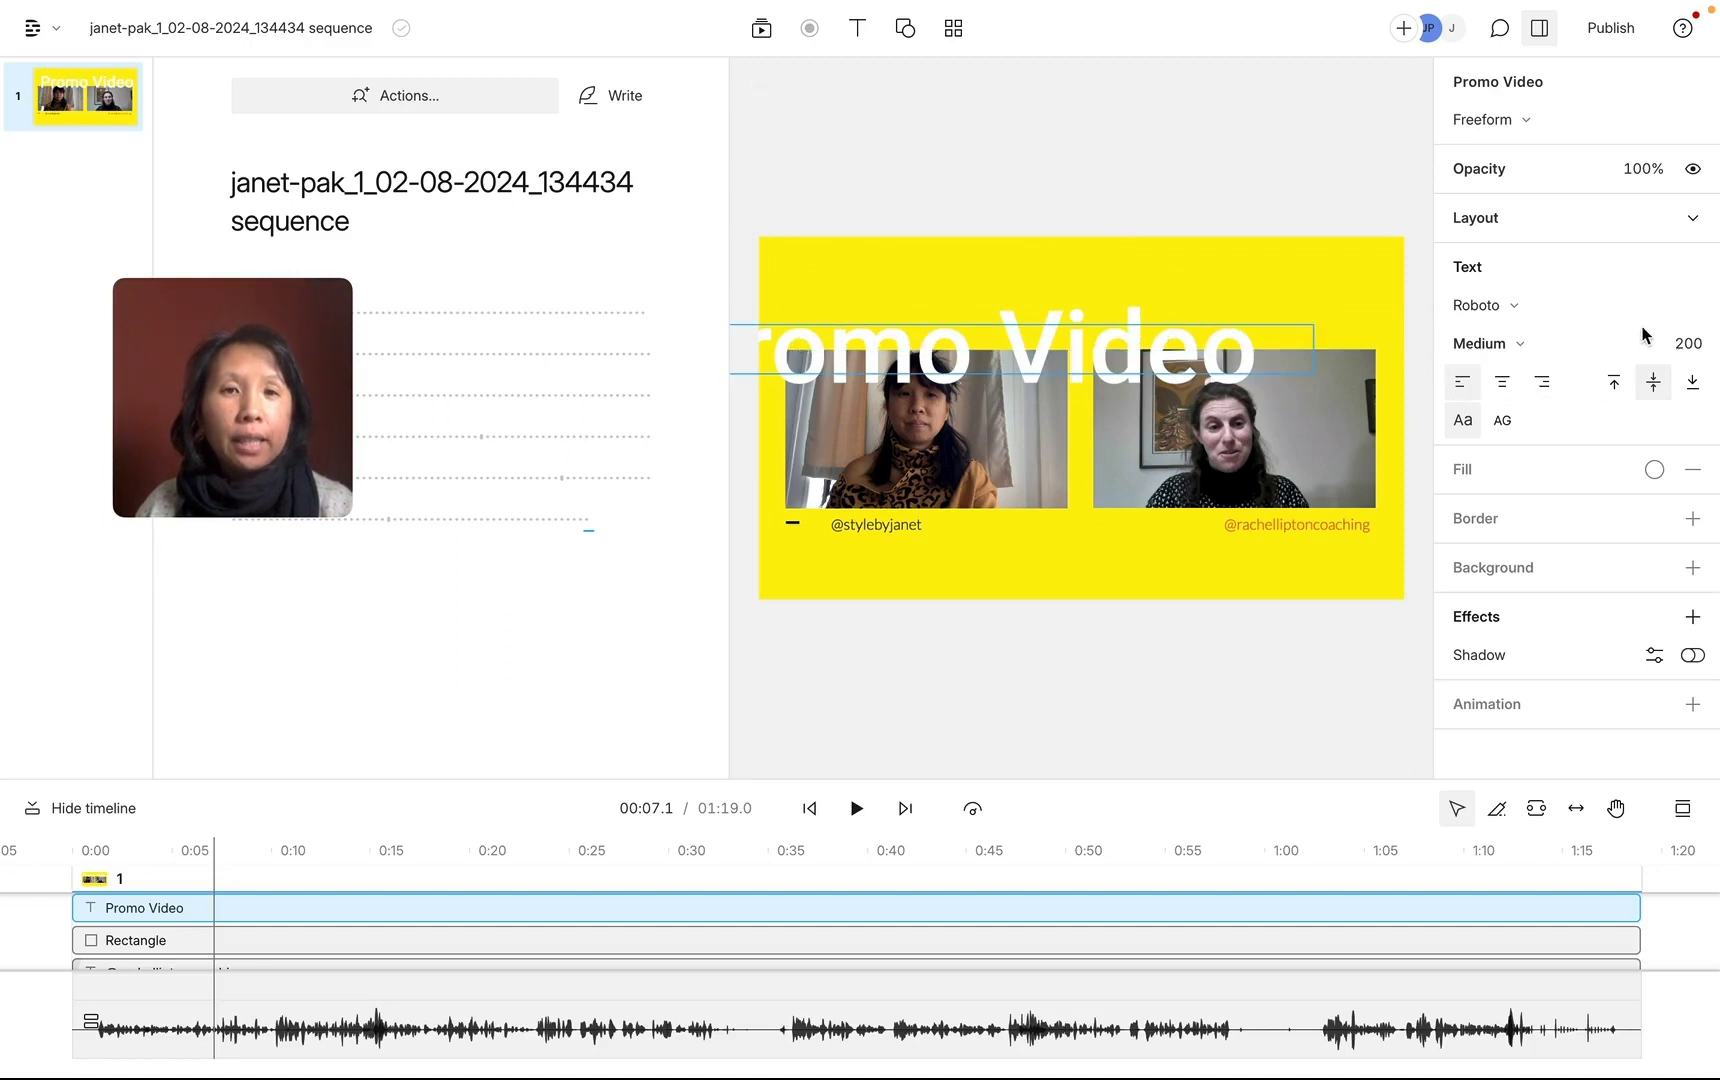
- Set the title's font size to 100 and place it in the yellow area above the two videos
left_click(1688, 343)
type("100")
key("Return")
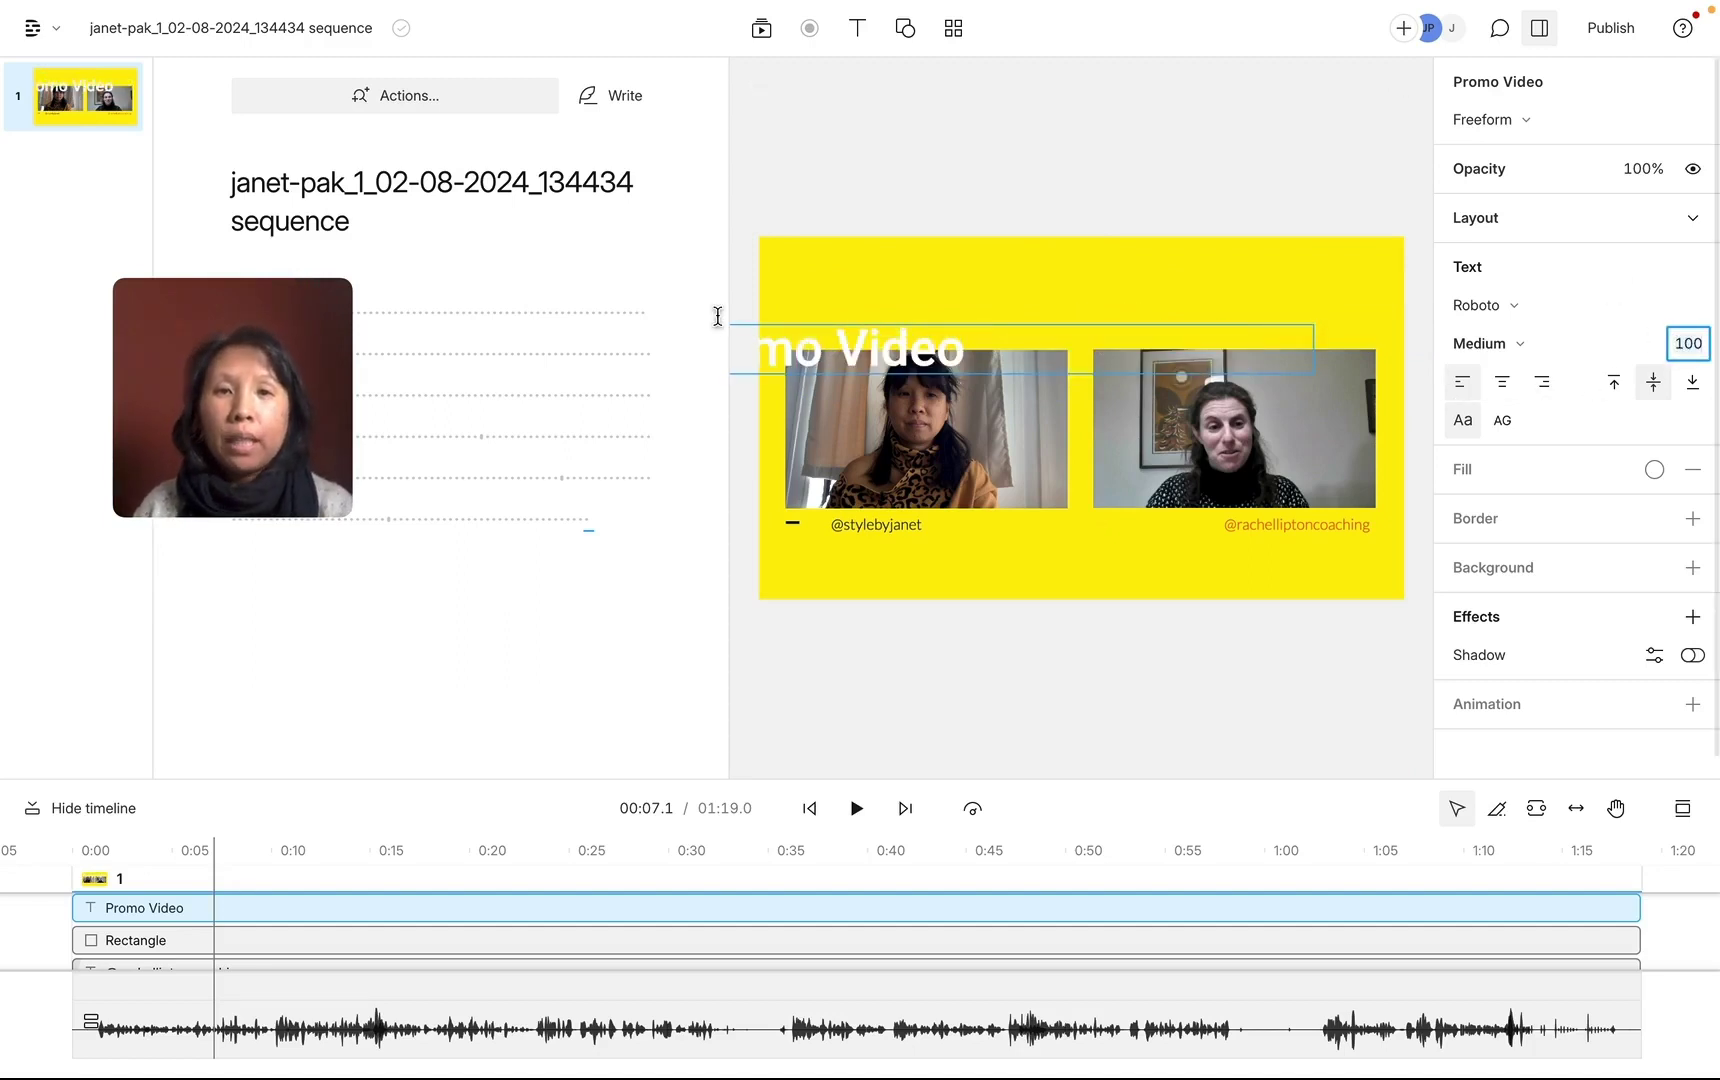
left_click(855, 356)
left_click_drag(855, 356, 1056, 270)
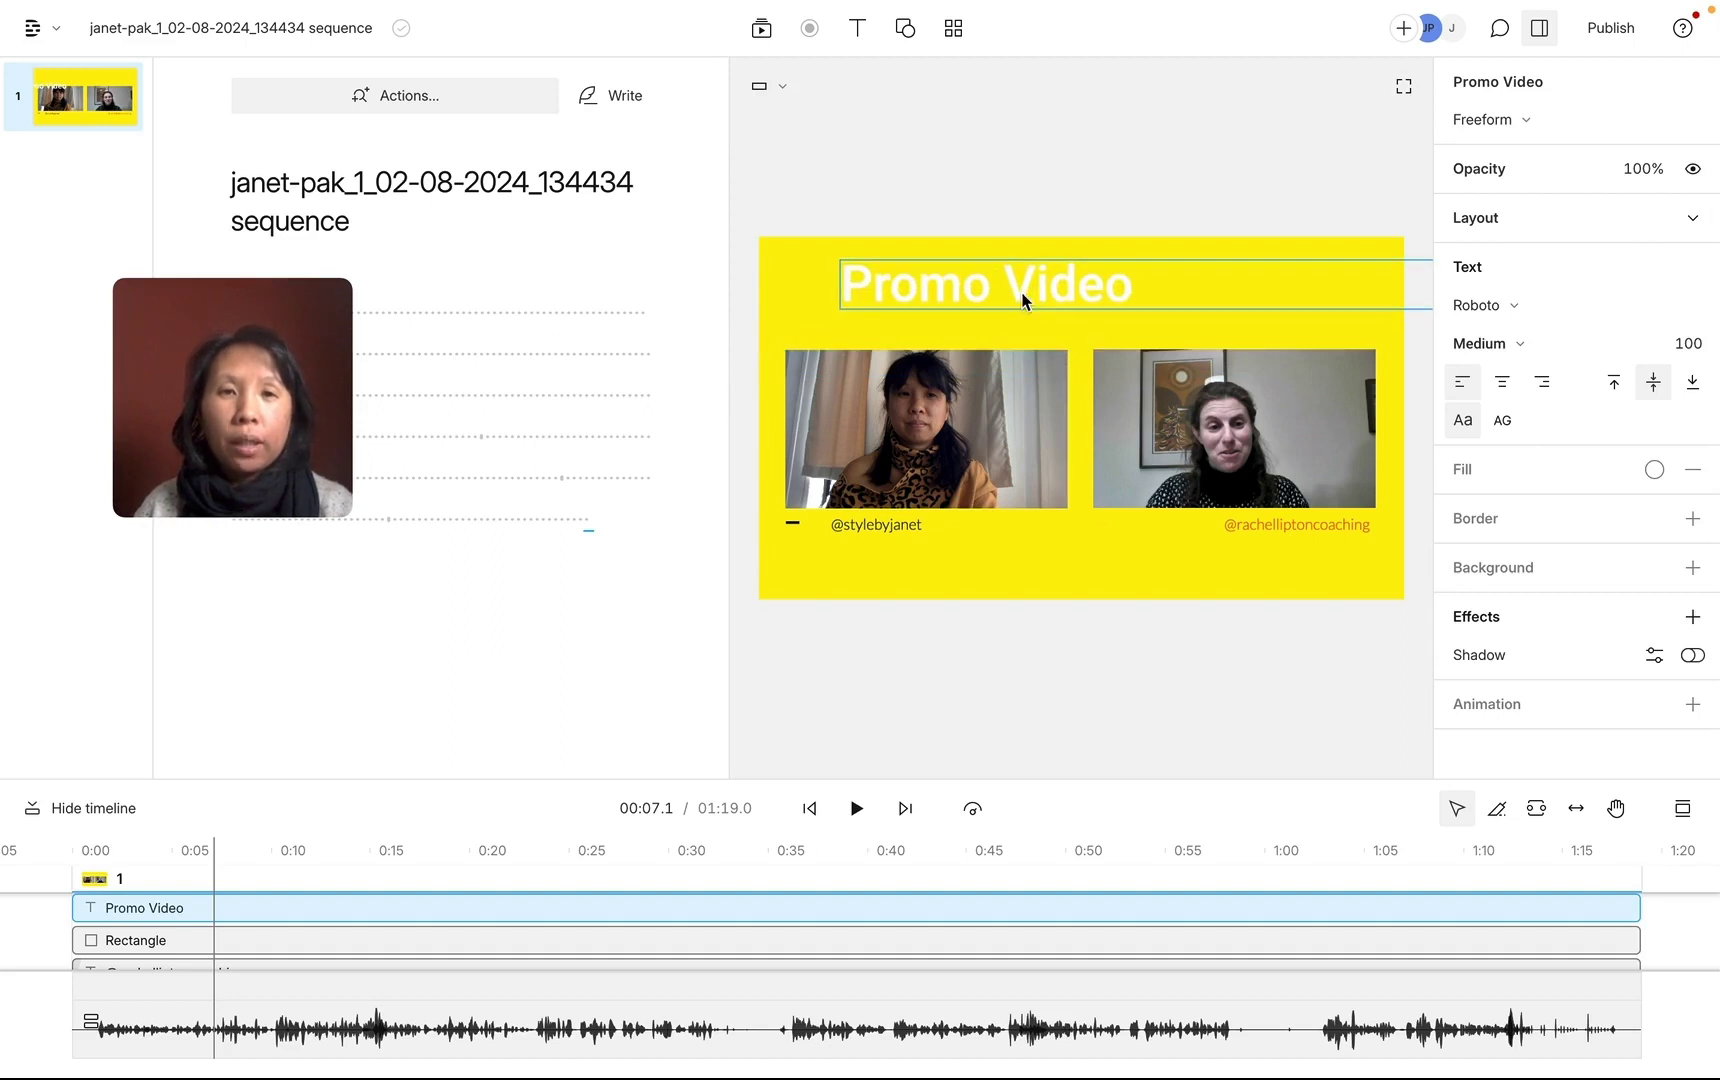
left_click(1038, 566)
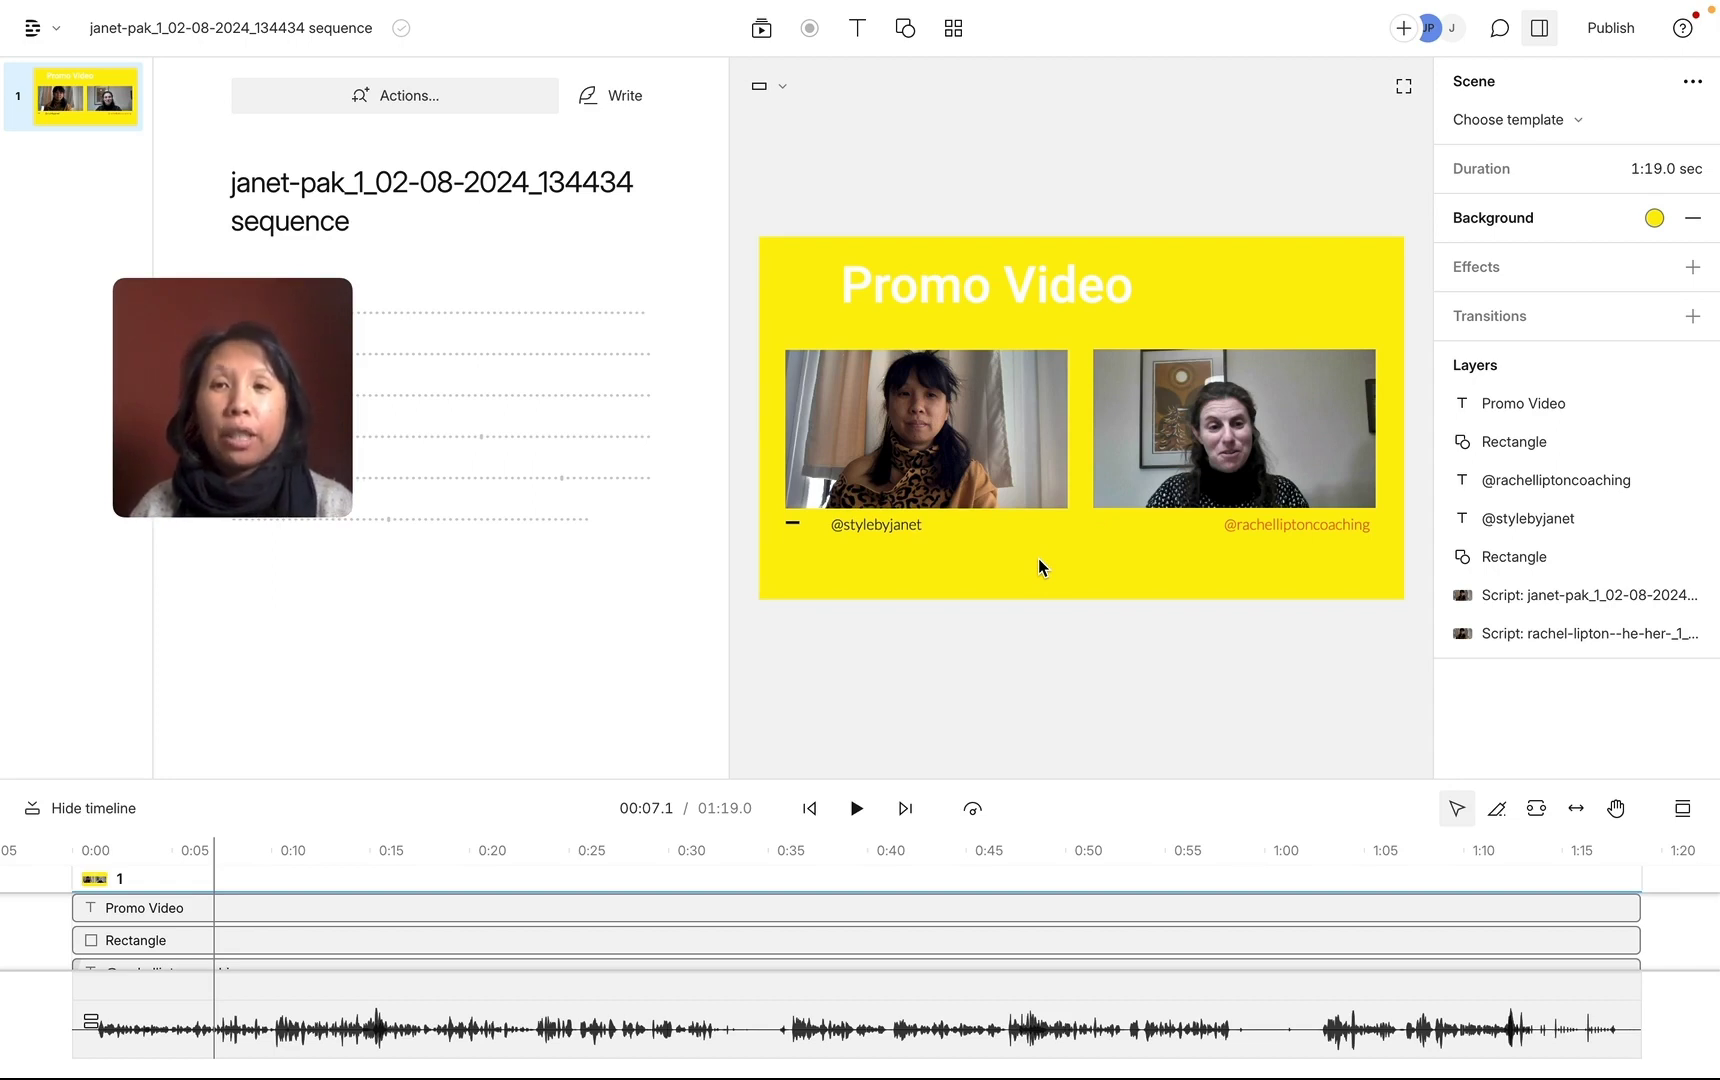
- Examine the first scene, the transcript and the project's media files in the Zoom interviews composition
mouse_move(323, 30)
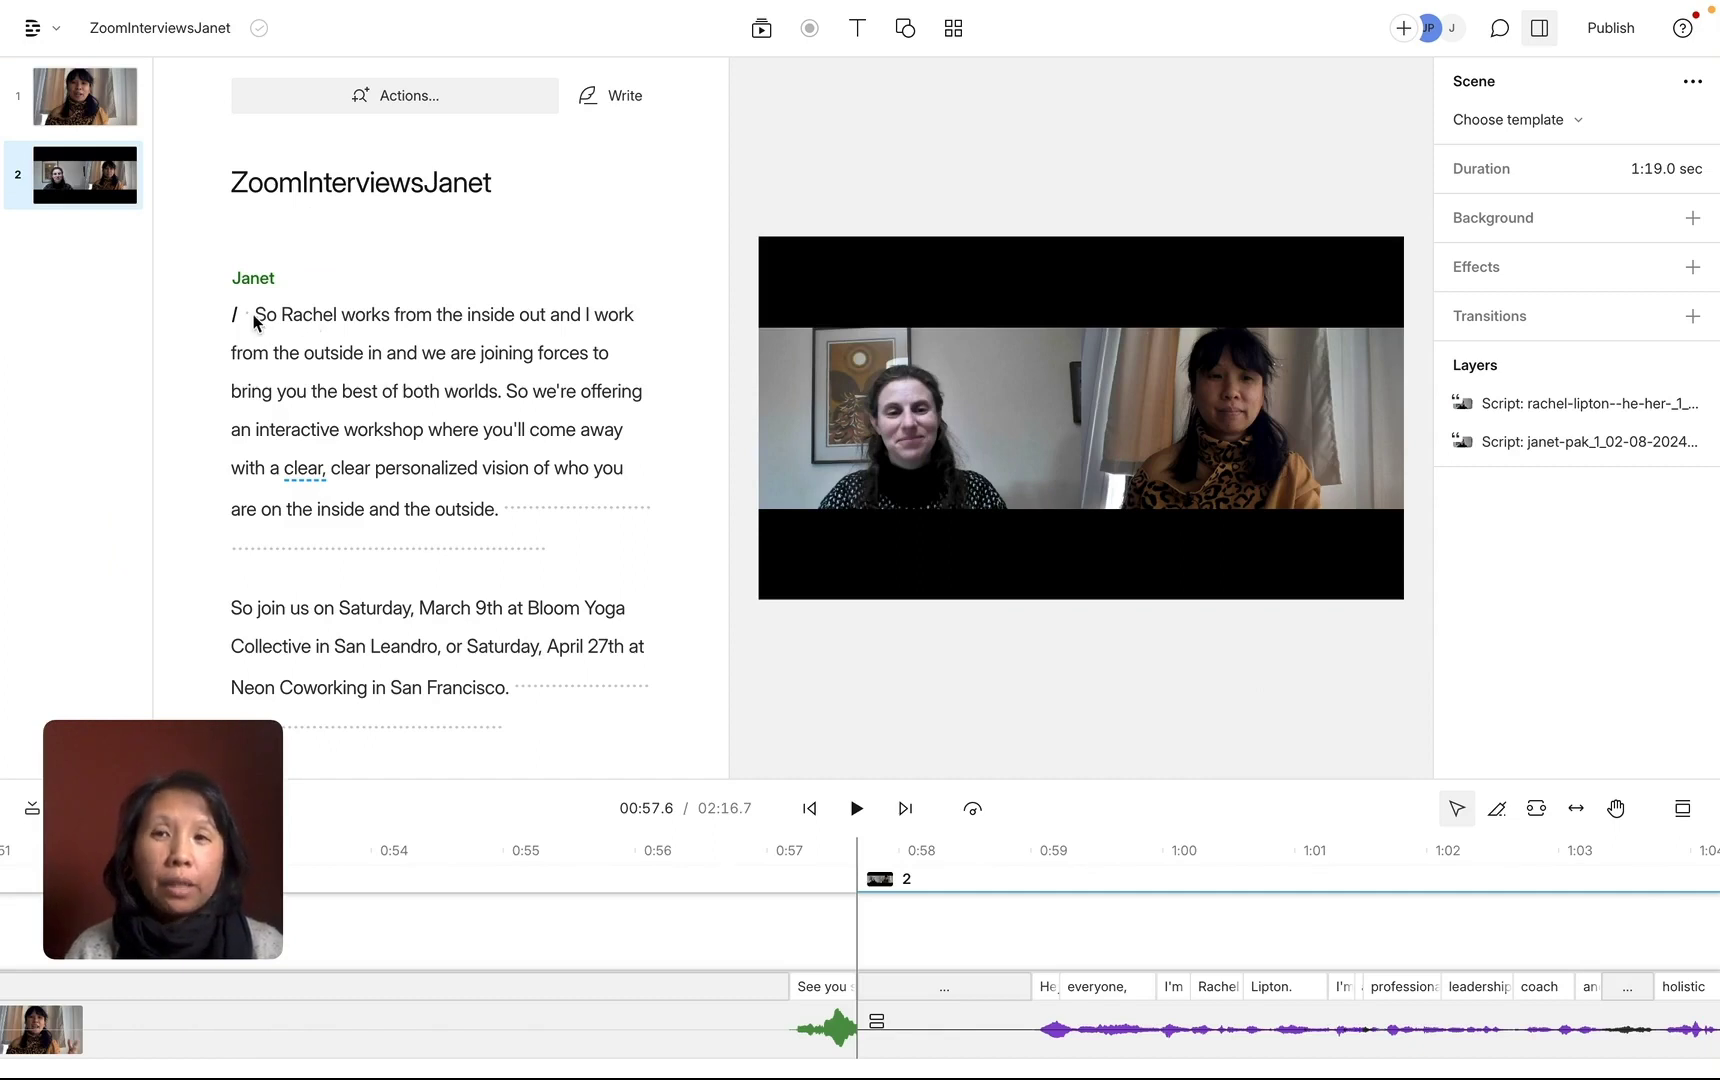
left_click(100, 93)
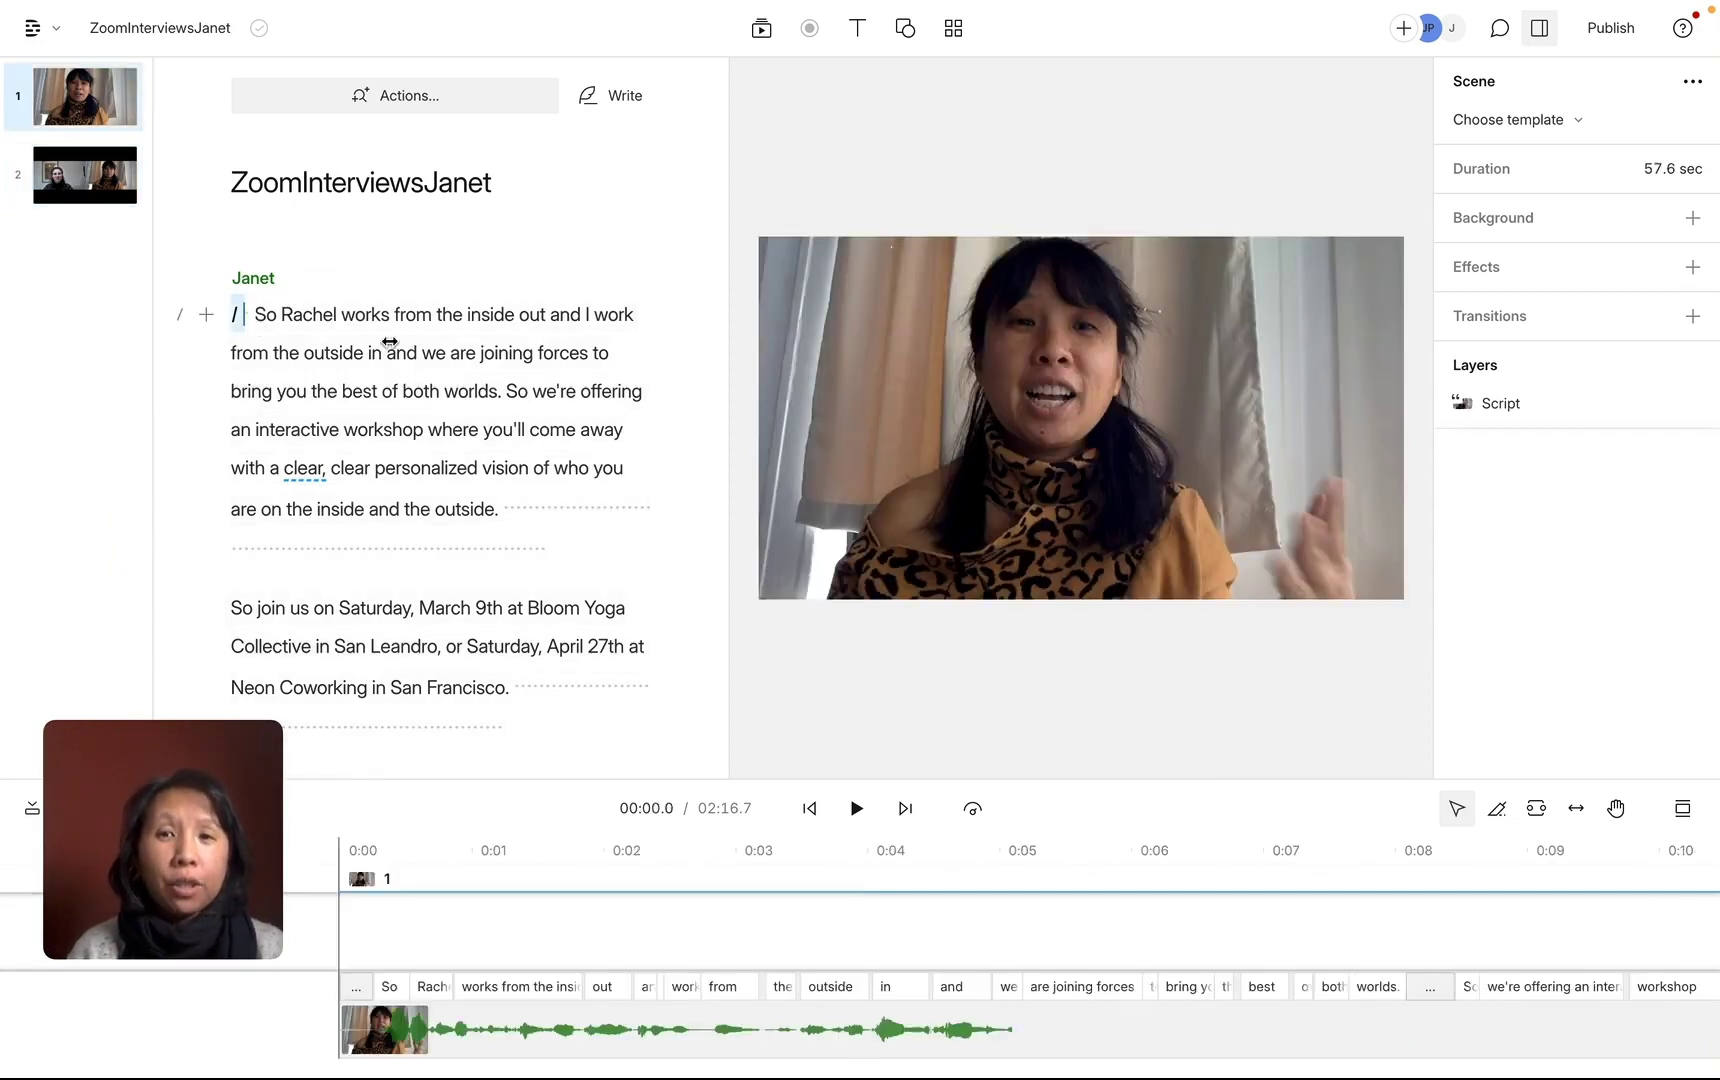
scroll(415, 576, "down", 1)
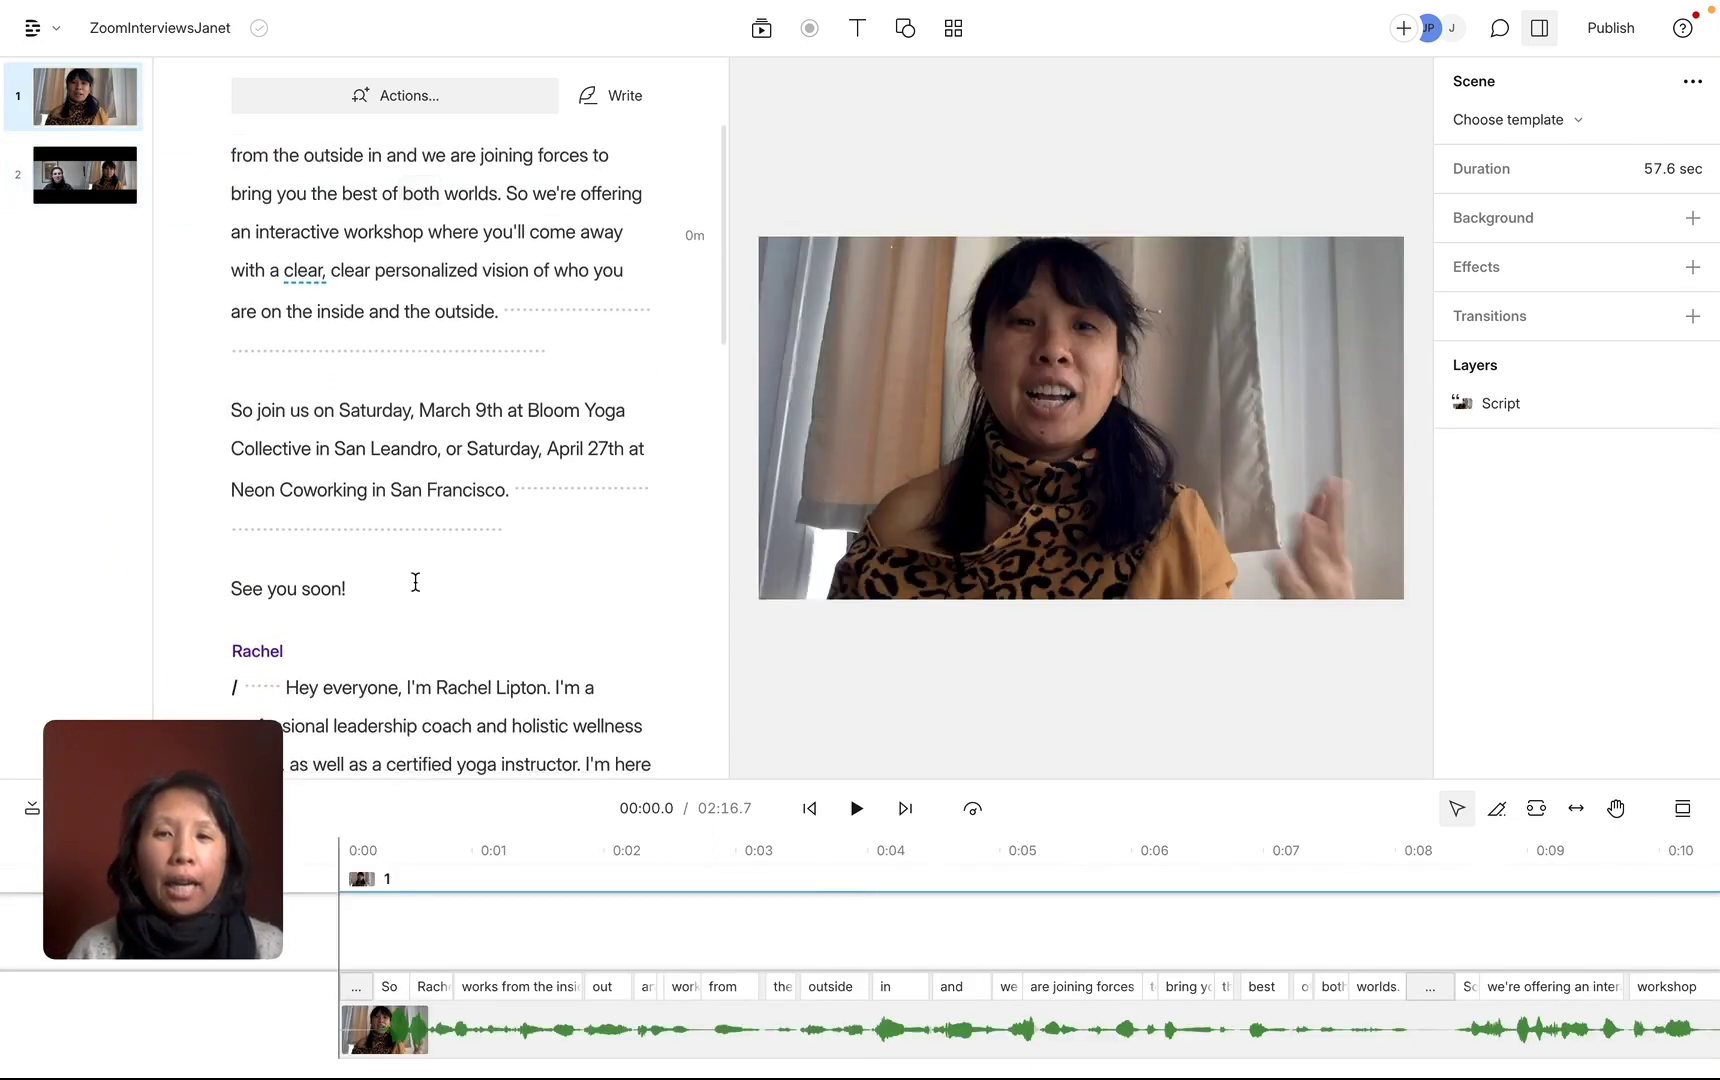
mouse_move(808, 14)
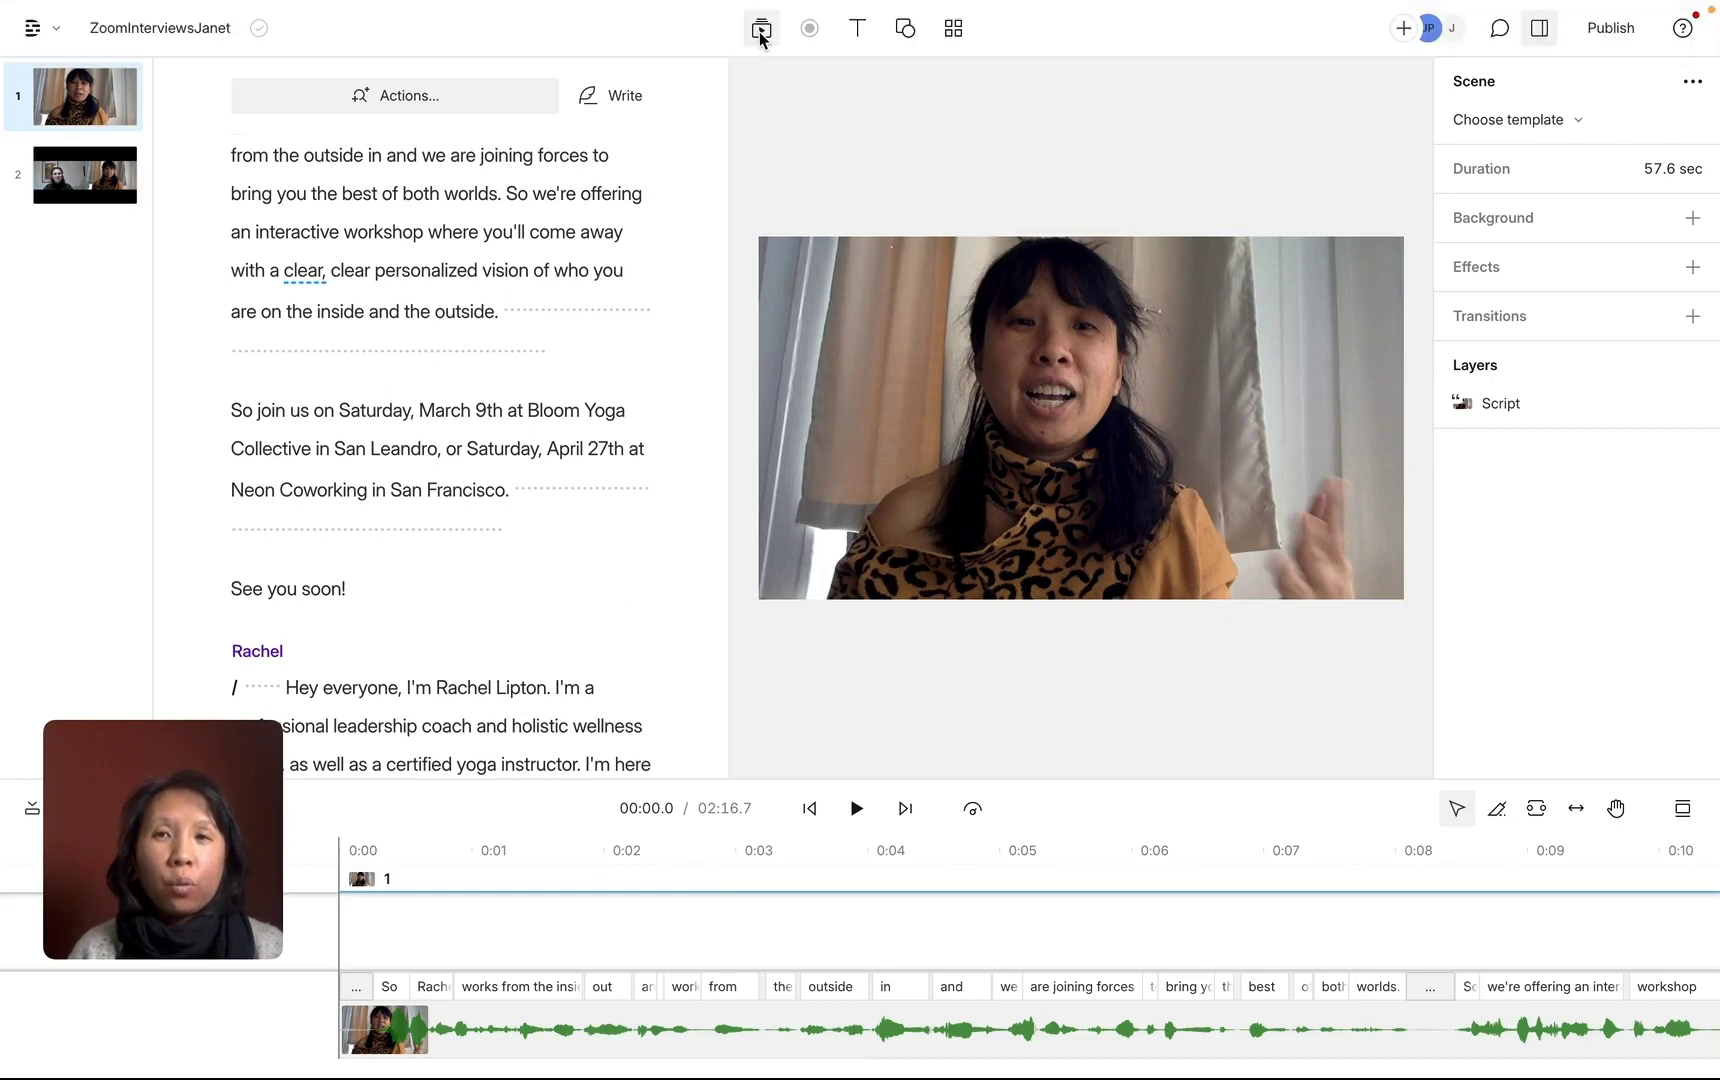
left_click(761, 28)
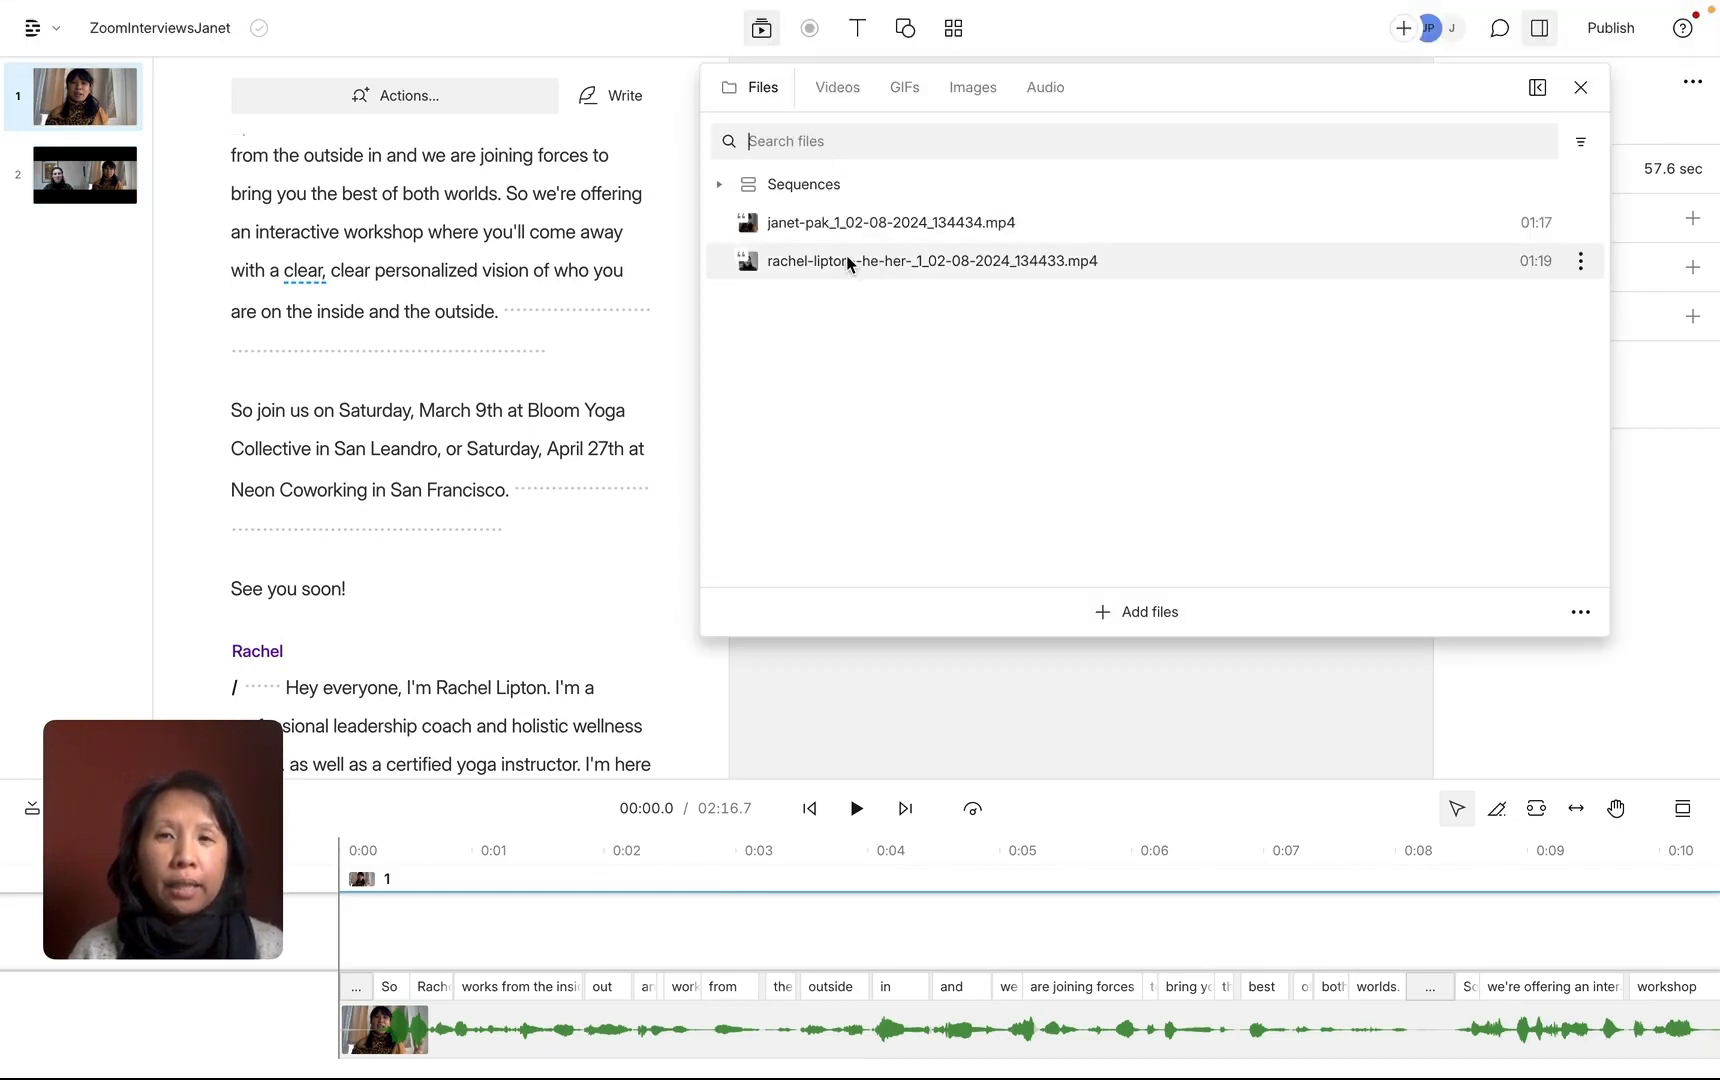
left_click(383, 651)
scroll(414, 600, "down", 5)
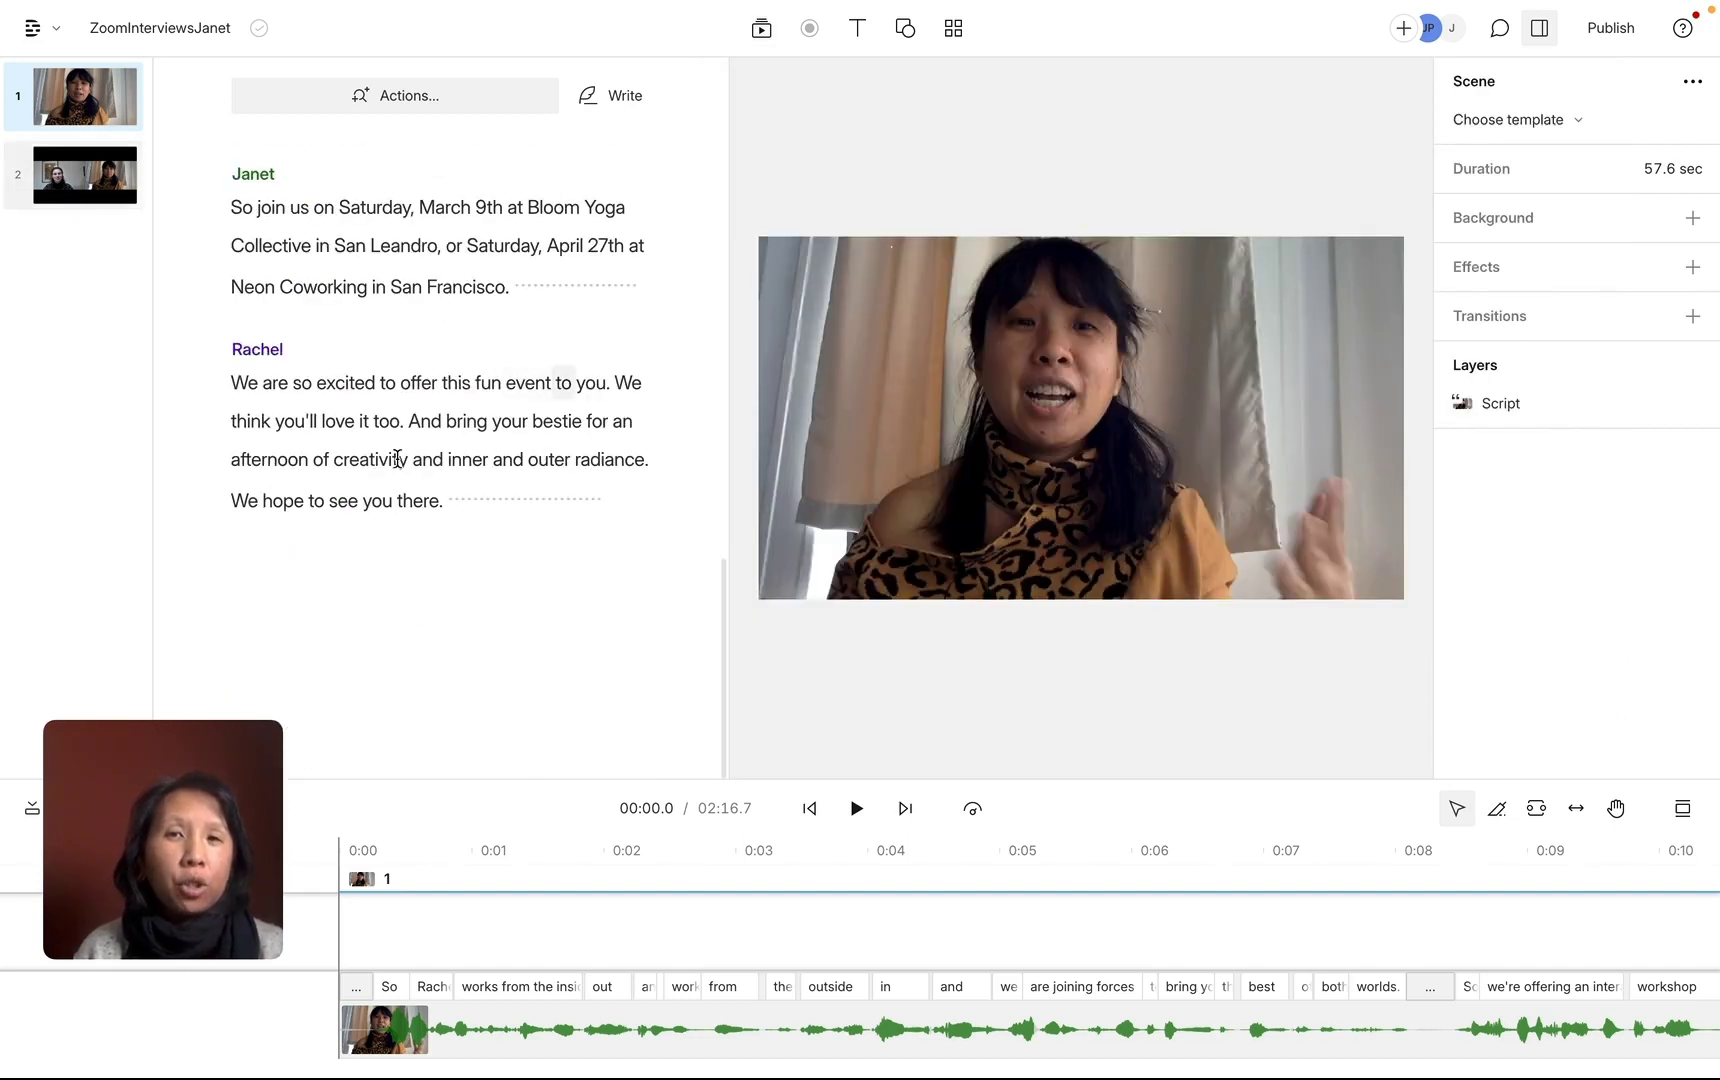
scroll(397, 469, "up", 5)
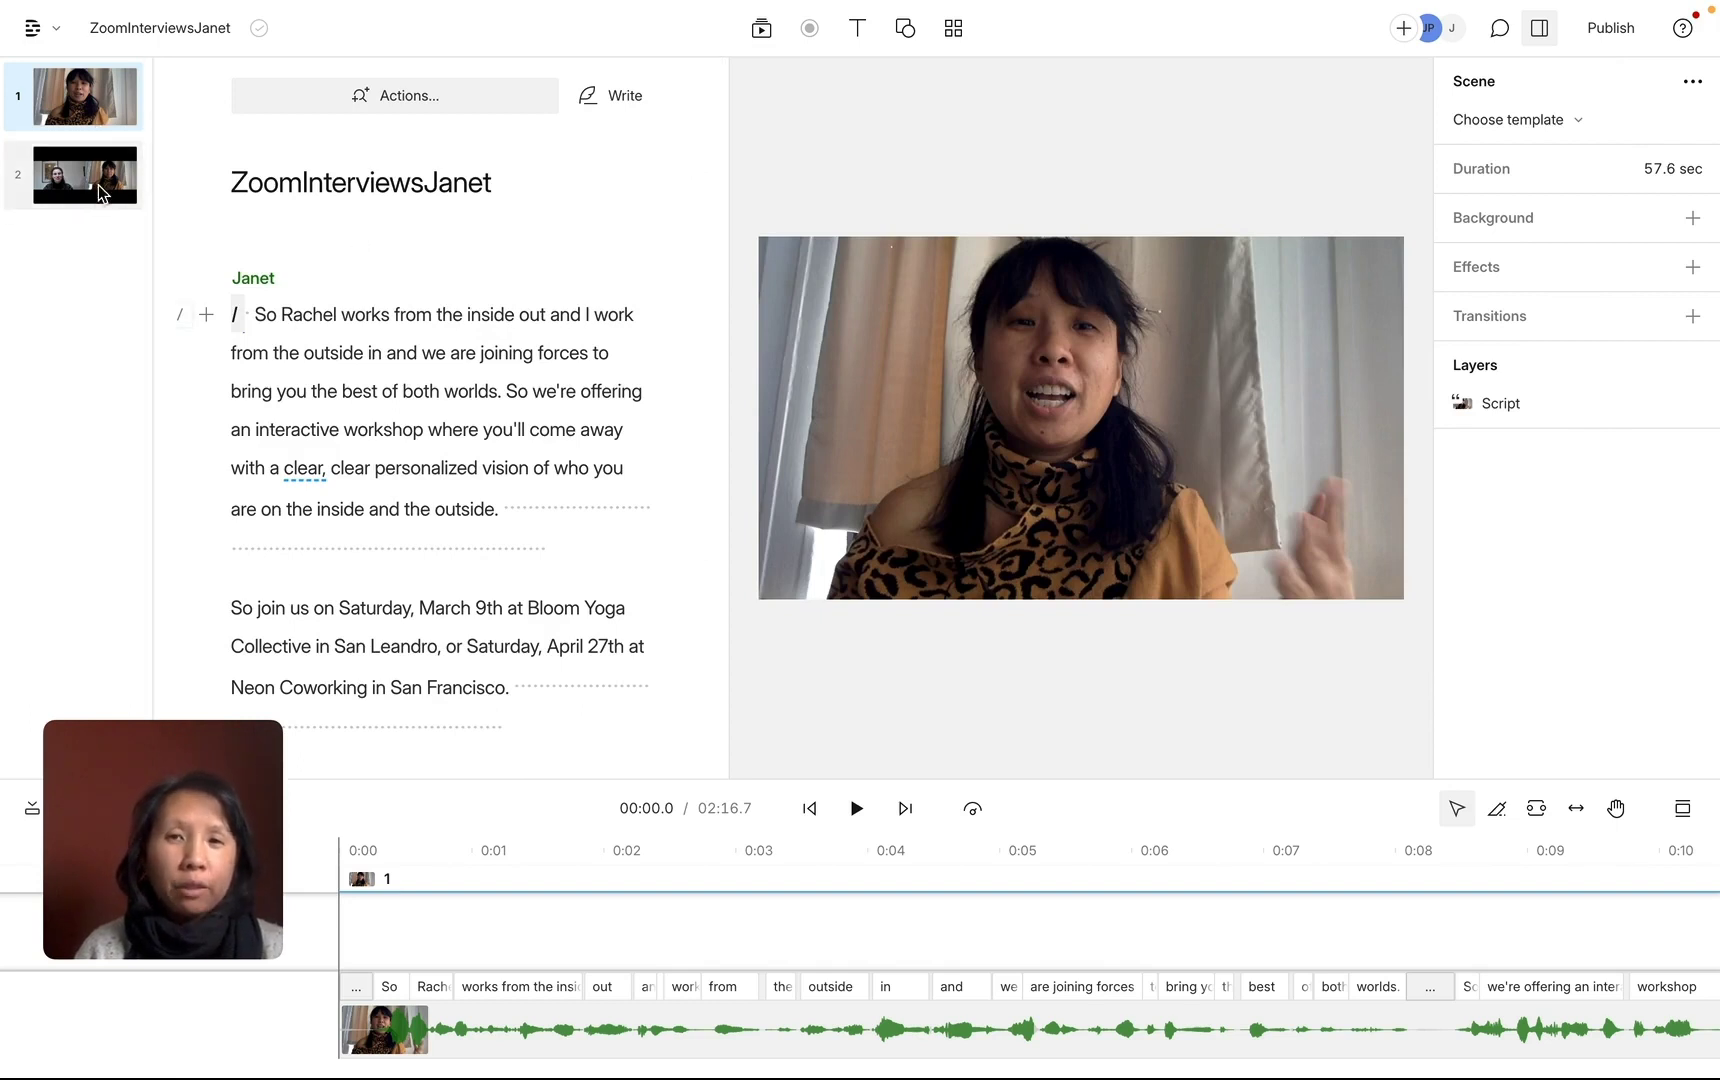
- Delete the first scene with its whole script, keeping only the two-camera interview scene
key("ctrl+a")
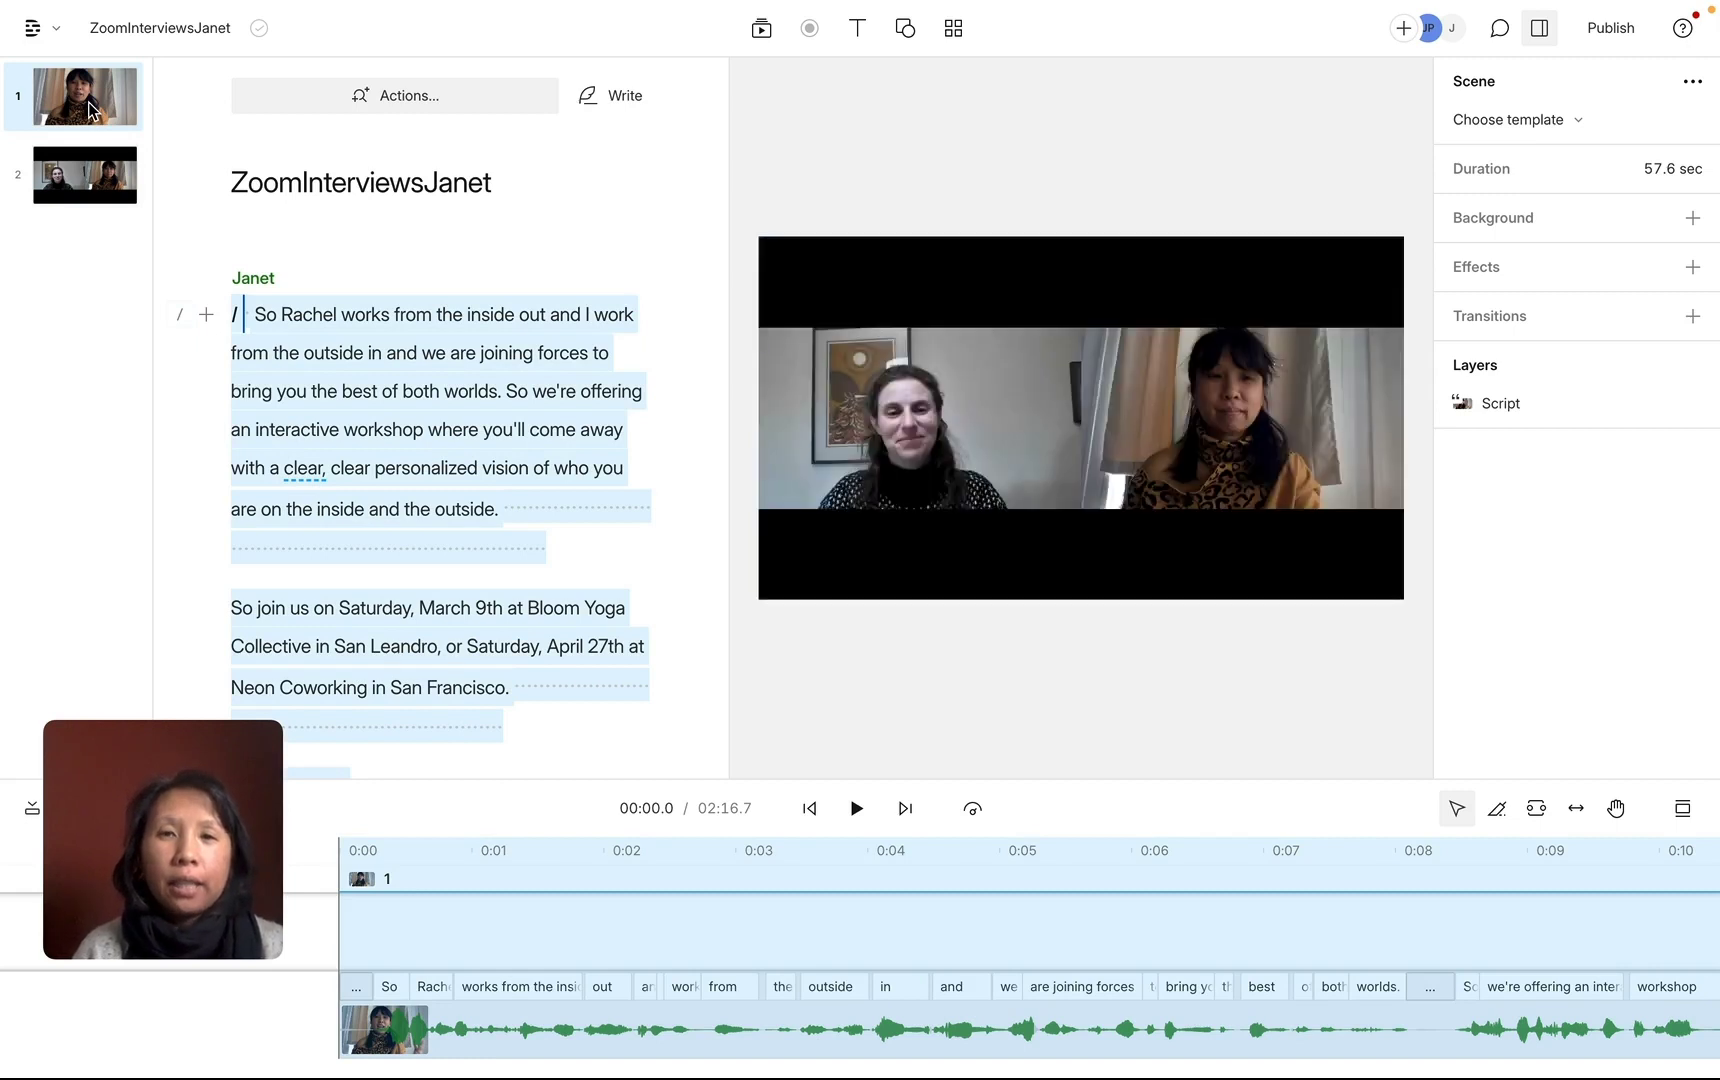
key("Delete")
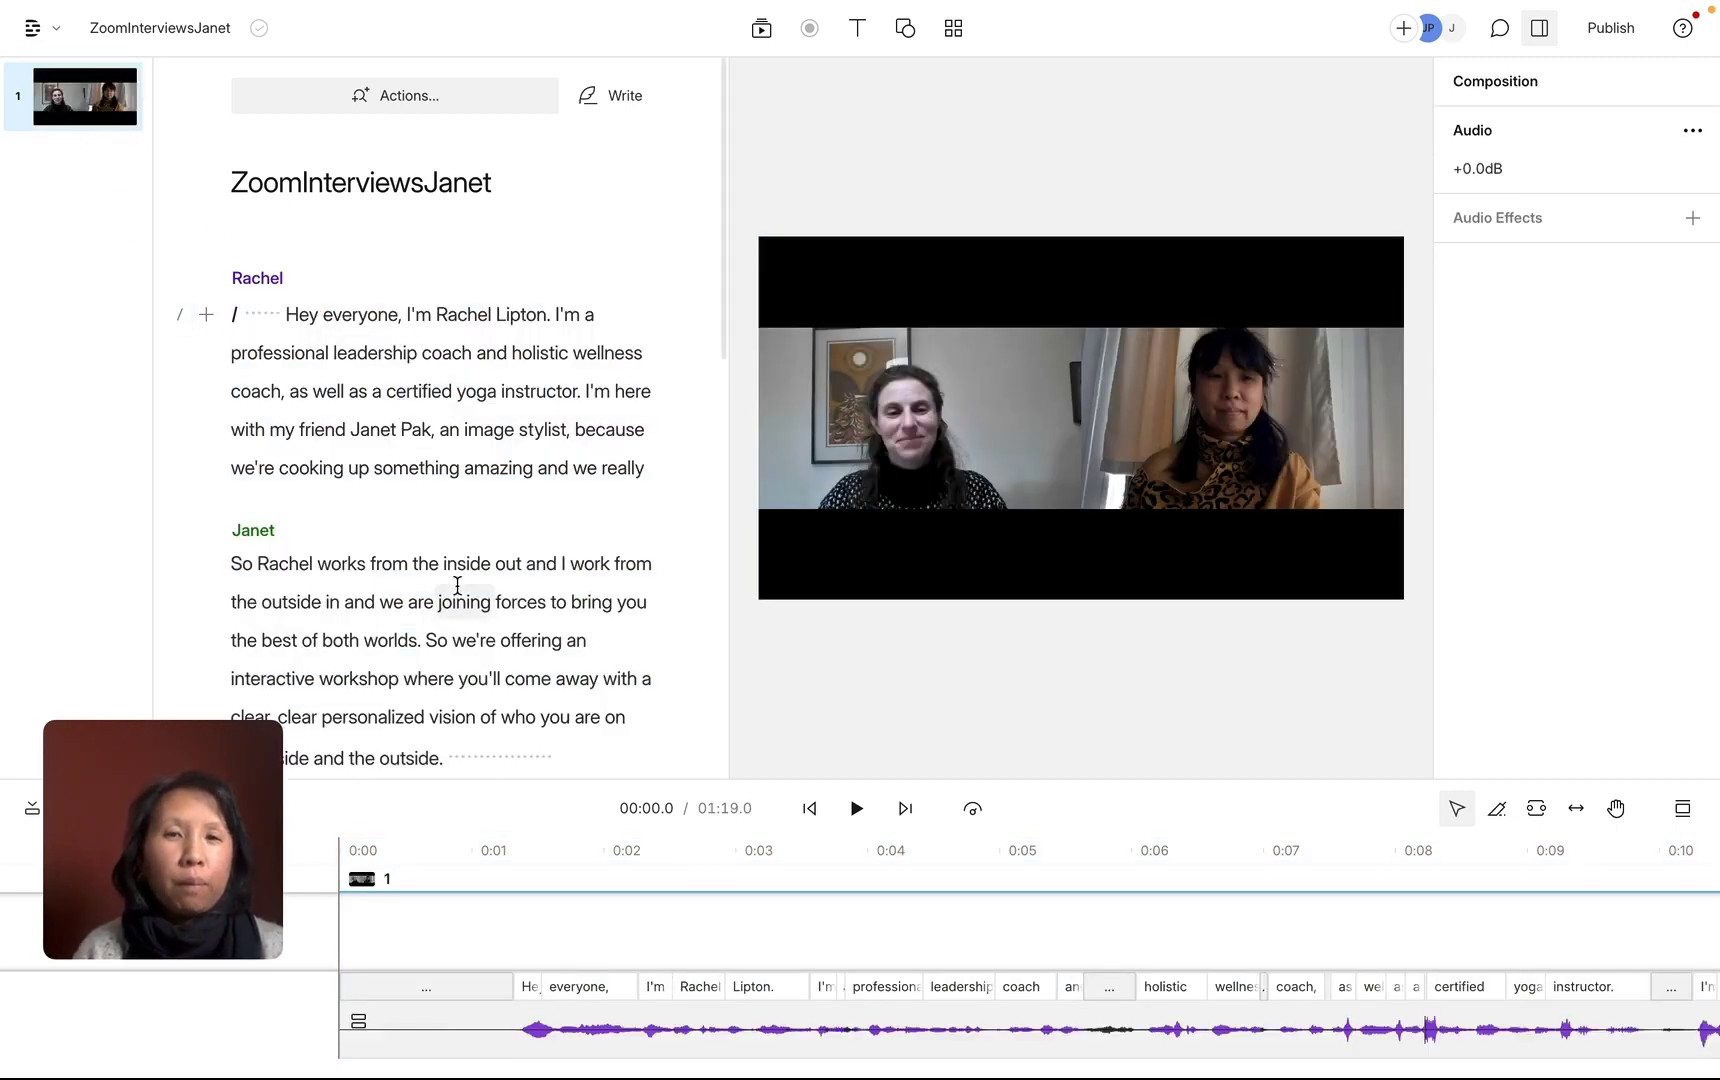
scroll(457, 585, "down", 10)
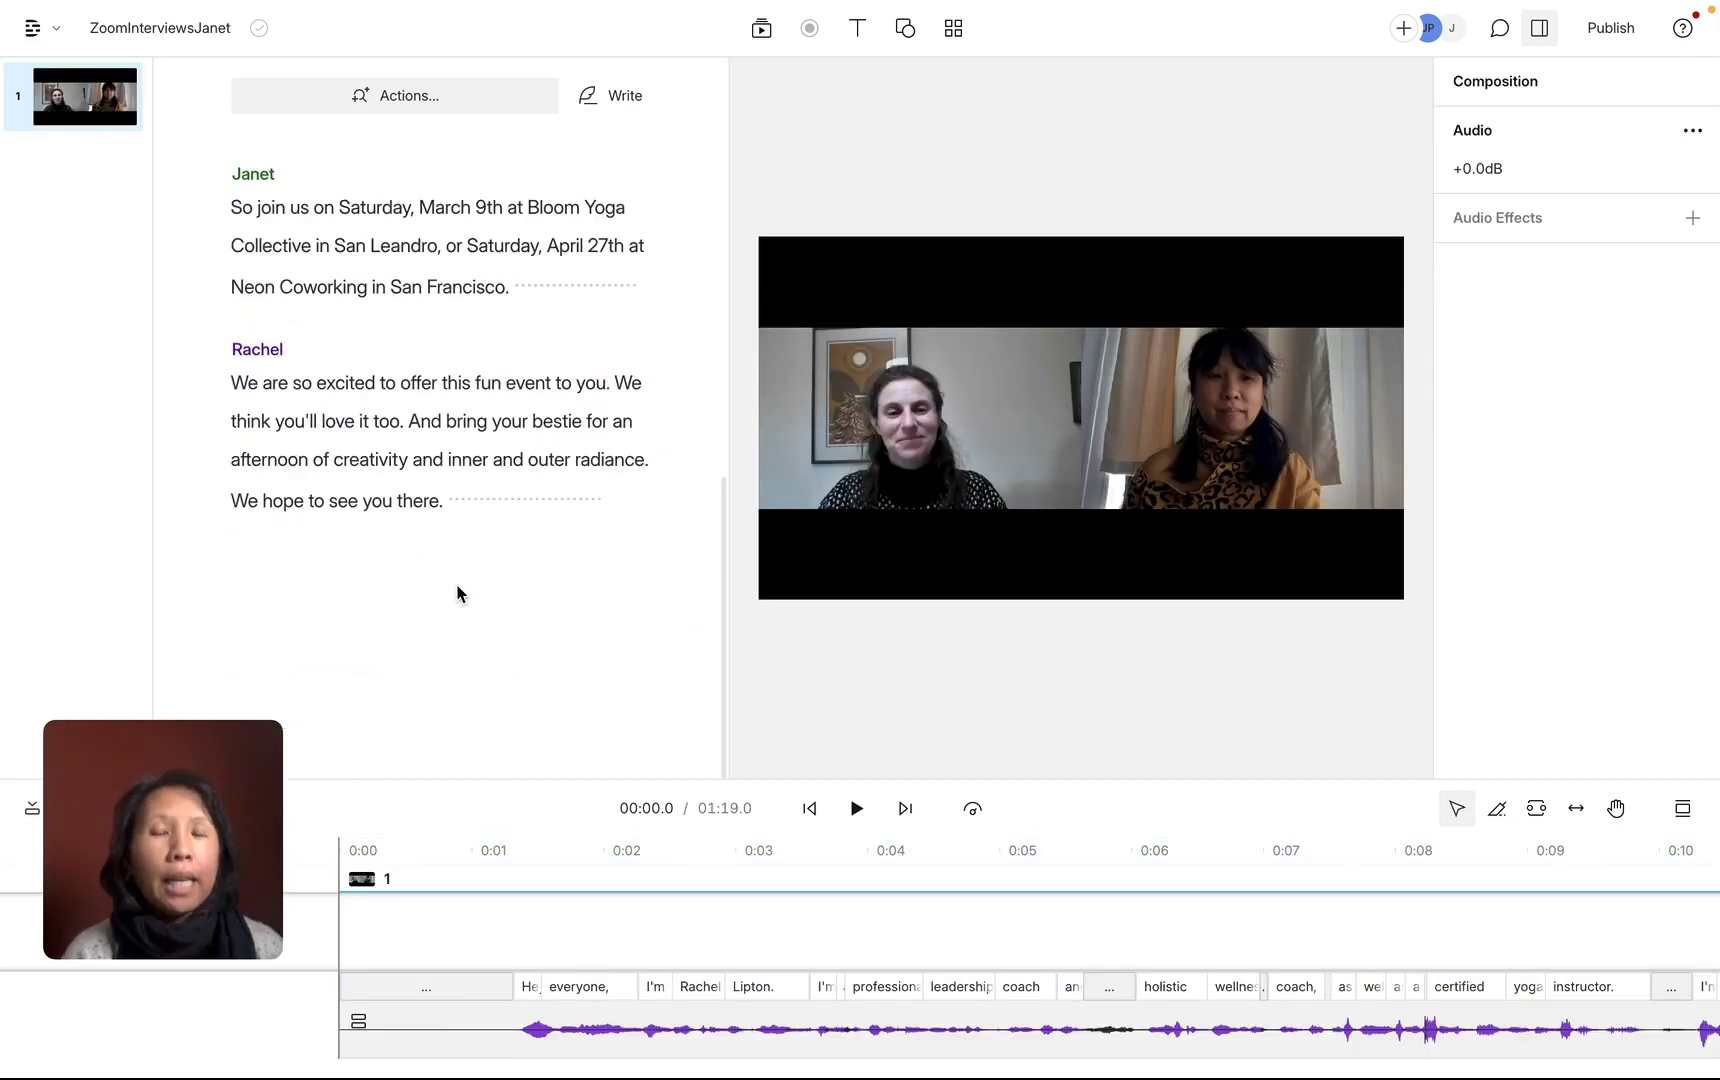